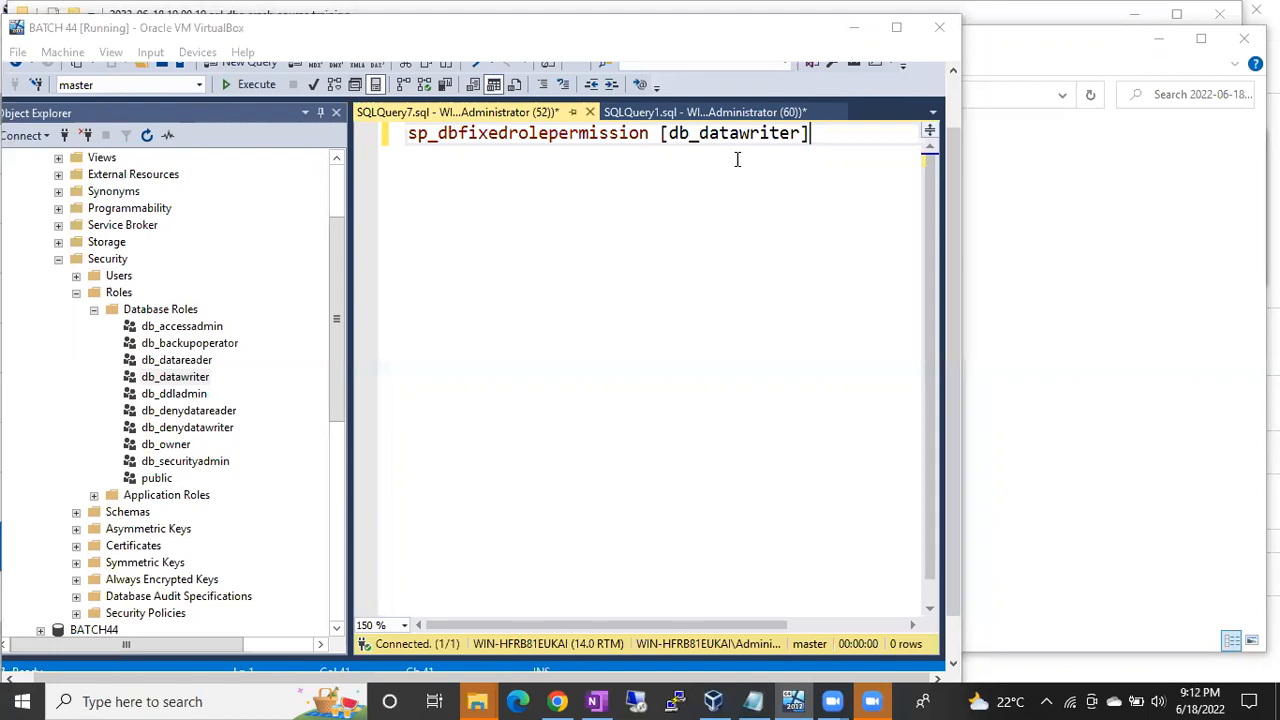
Step: Run sp_dbfixedrolepermission for db_datawriter and review its DELETE, INSERT and UPDATE rows
{"action": "left_click", "coordinate": [732, 206]}
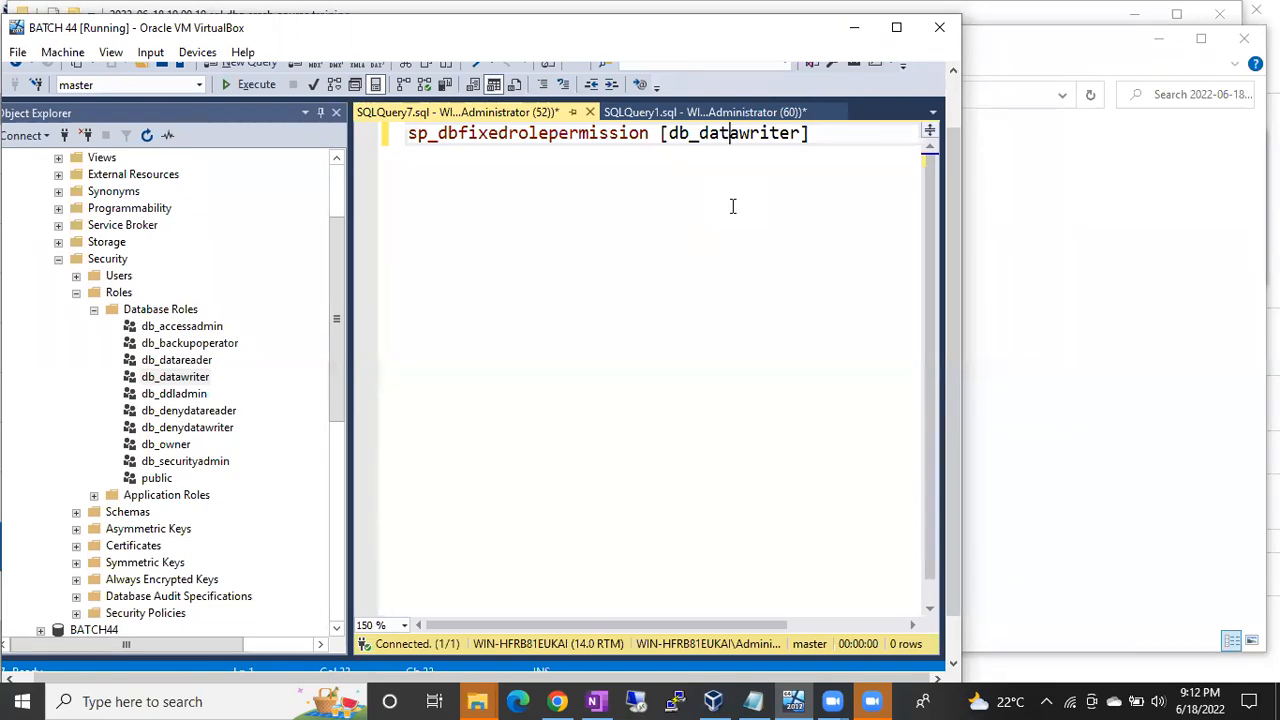
{"action": "key", "text": "F5"}
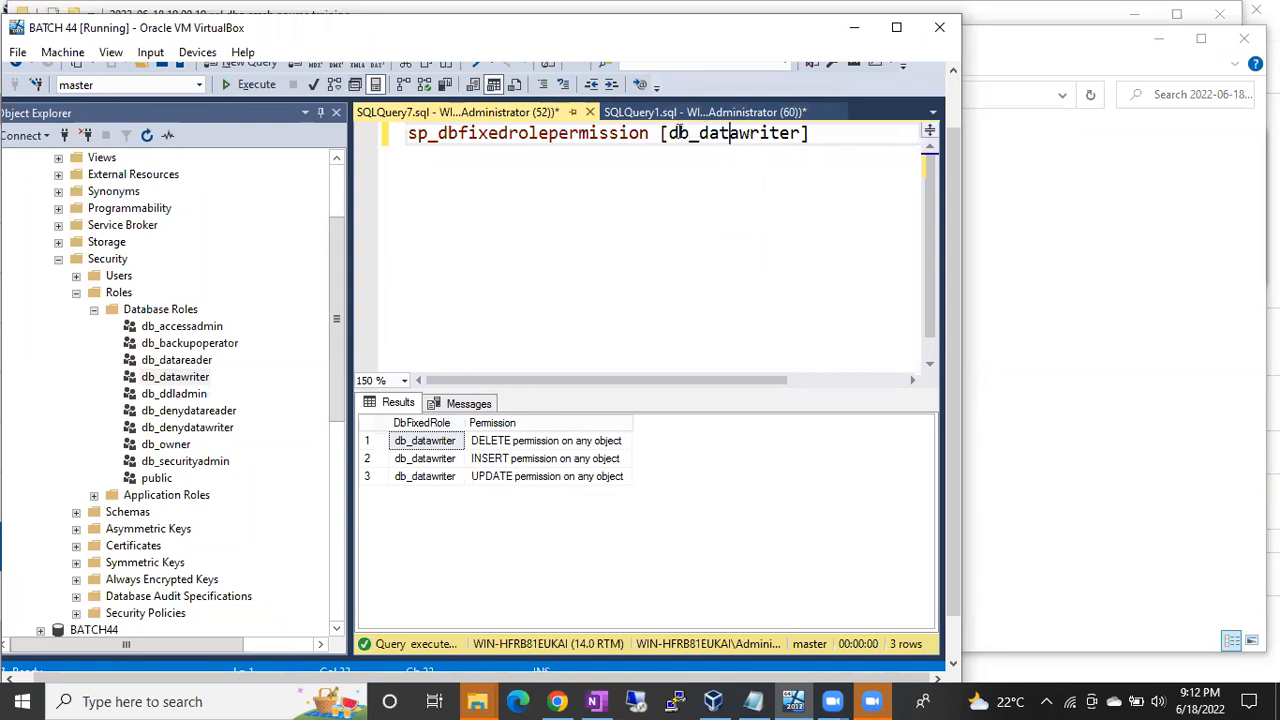
{"action": "left_click", "coordinate": [735, 85]}
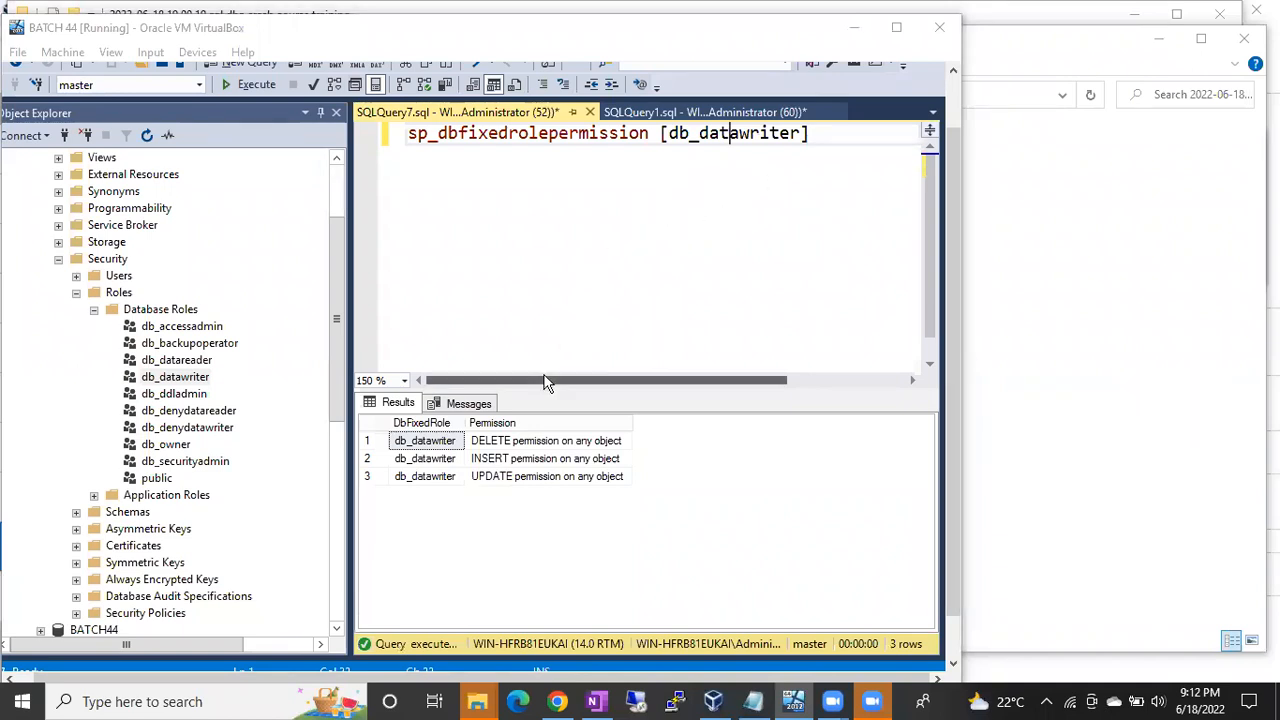
{"action": "left_click", "coordinate": [492, 460]}
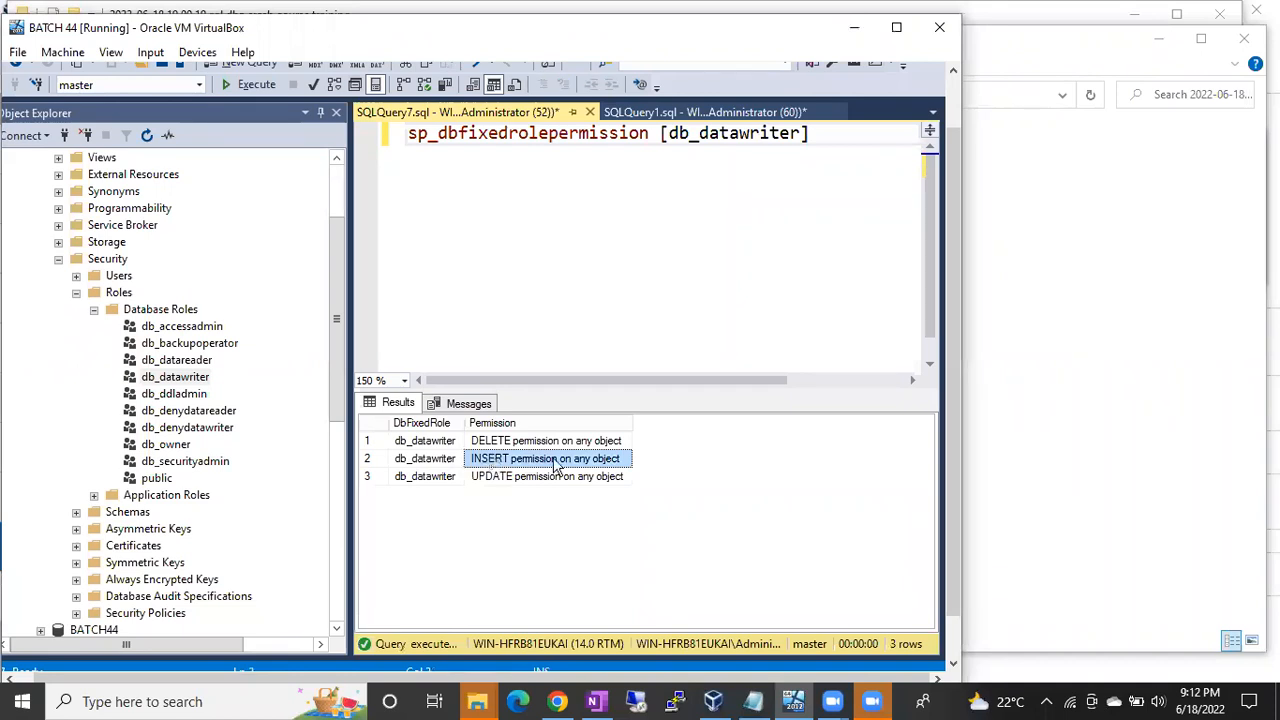
{"action": "left_click", "coordinate": [490, 477]}
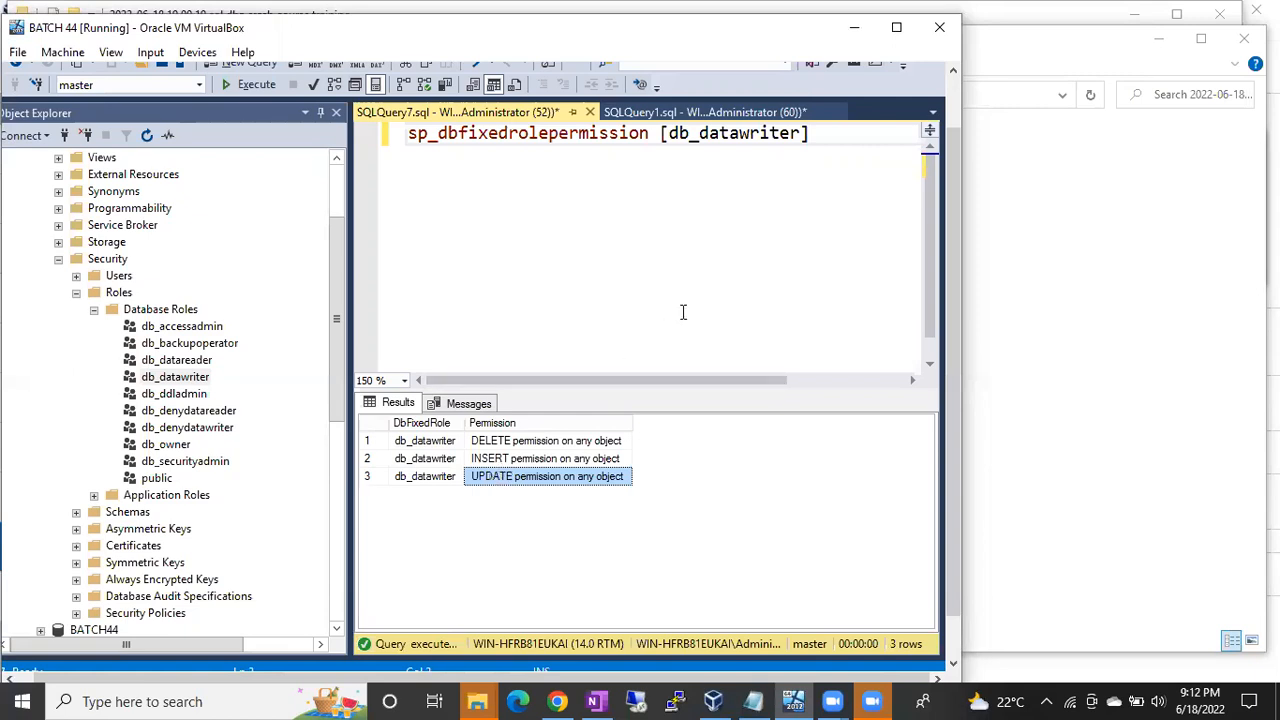
Step: Compare with the db_datareader results script, then scroll Object Explorer down to the servers
{"action": "left_click", "coordinate": [755, 237]}
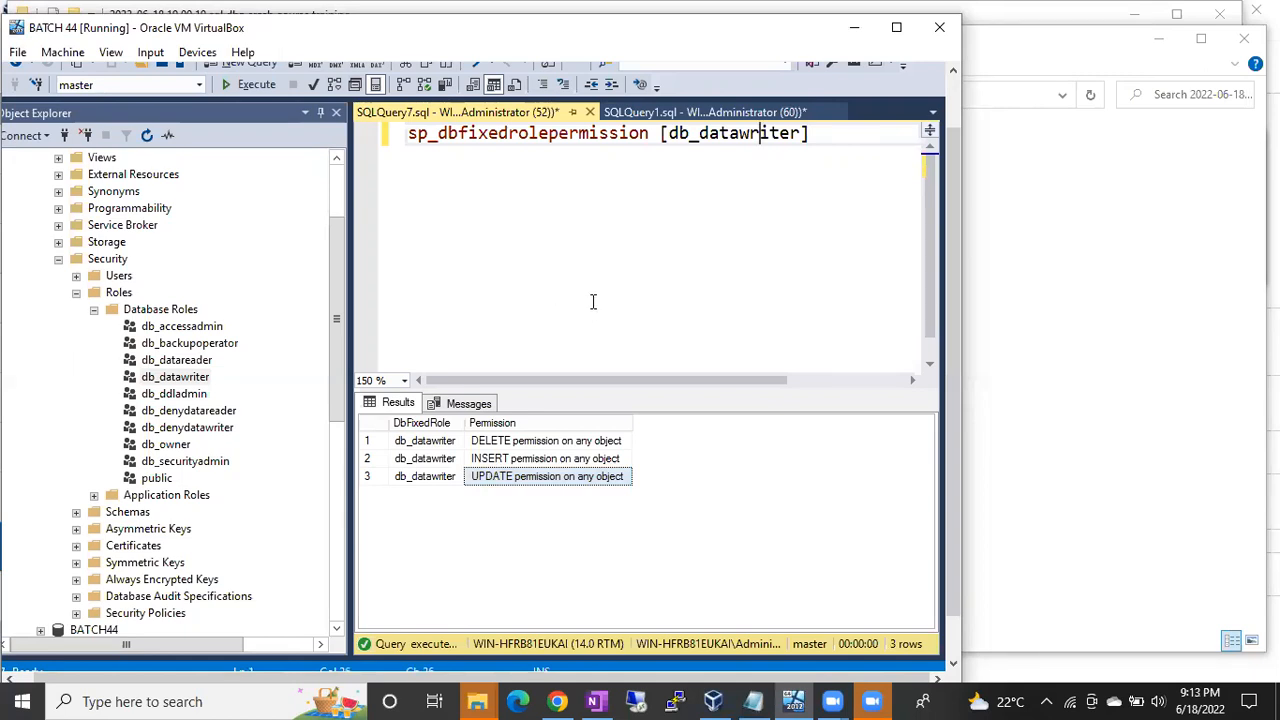
{"action": "left_click", "coordinate": [655, 112]}
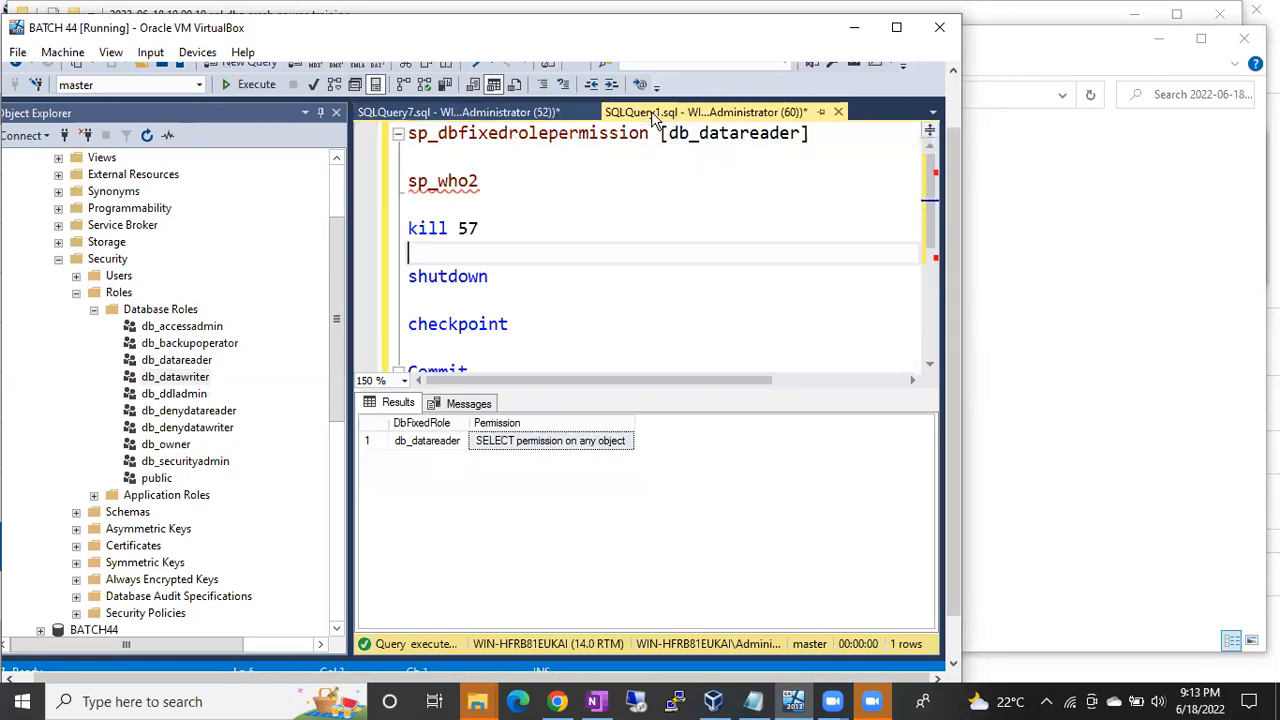
{"action": "left_click", "coordinate": [532, 114]}
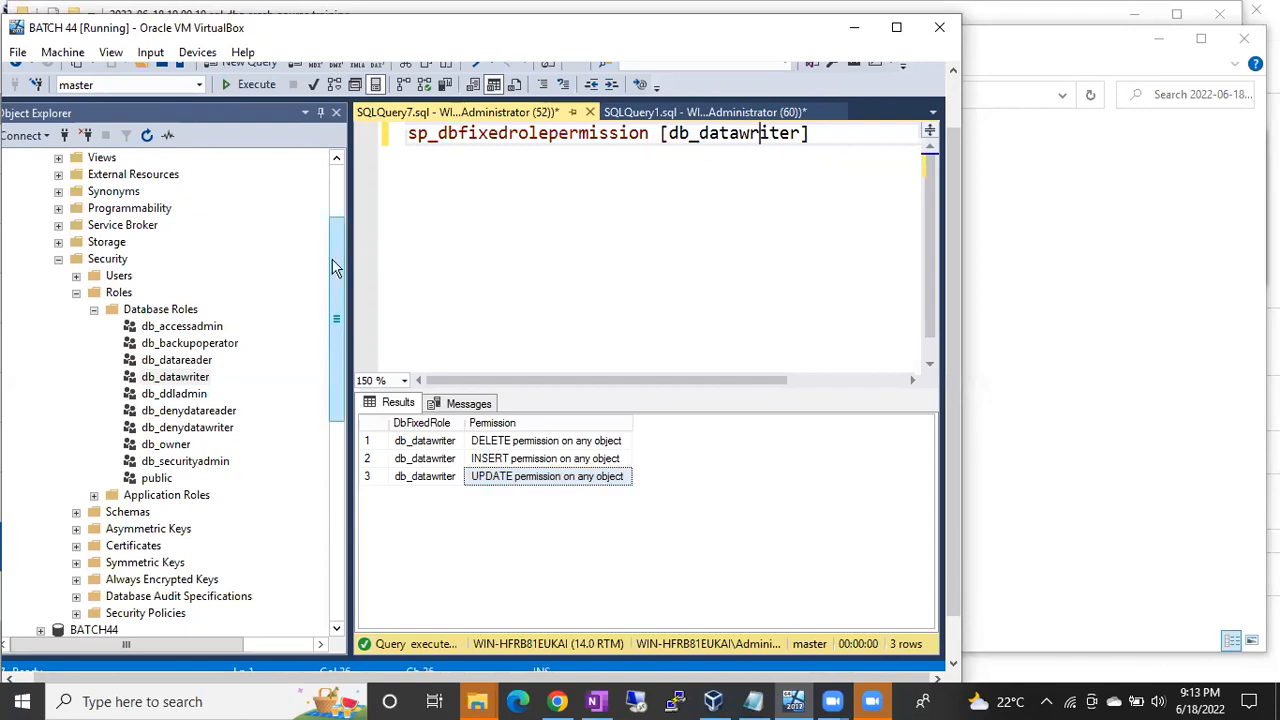
{"action": "left_click_drag", "start_coordinate": [341, 288], "coordinate": [341, 447]}
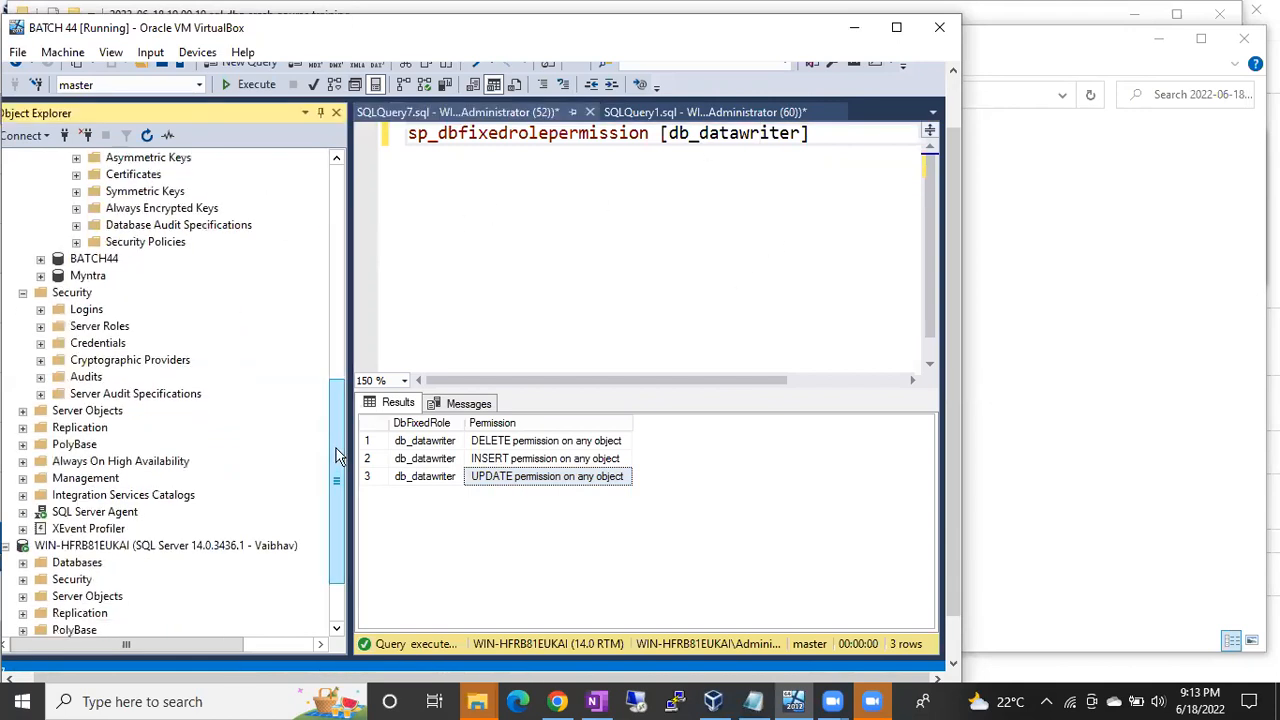
Step: On the second server, select * from myntra..employee and draft an insert of employee 6 at 50000
{"action": "right_click", "coordinate": [163, 545]}
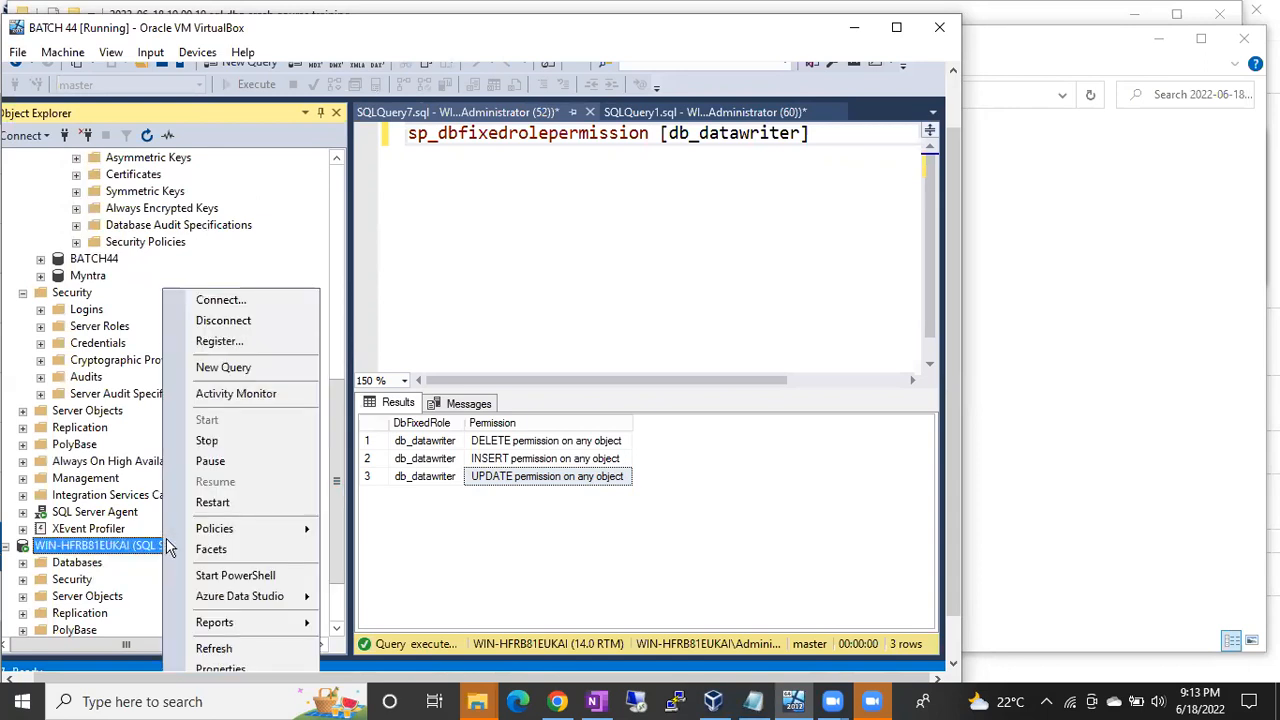
{"action": "left_click", "coordinate": [223, 368]}
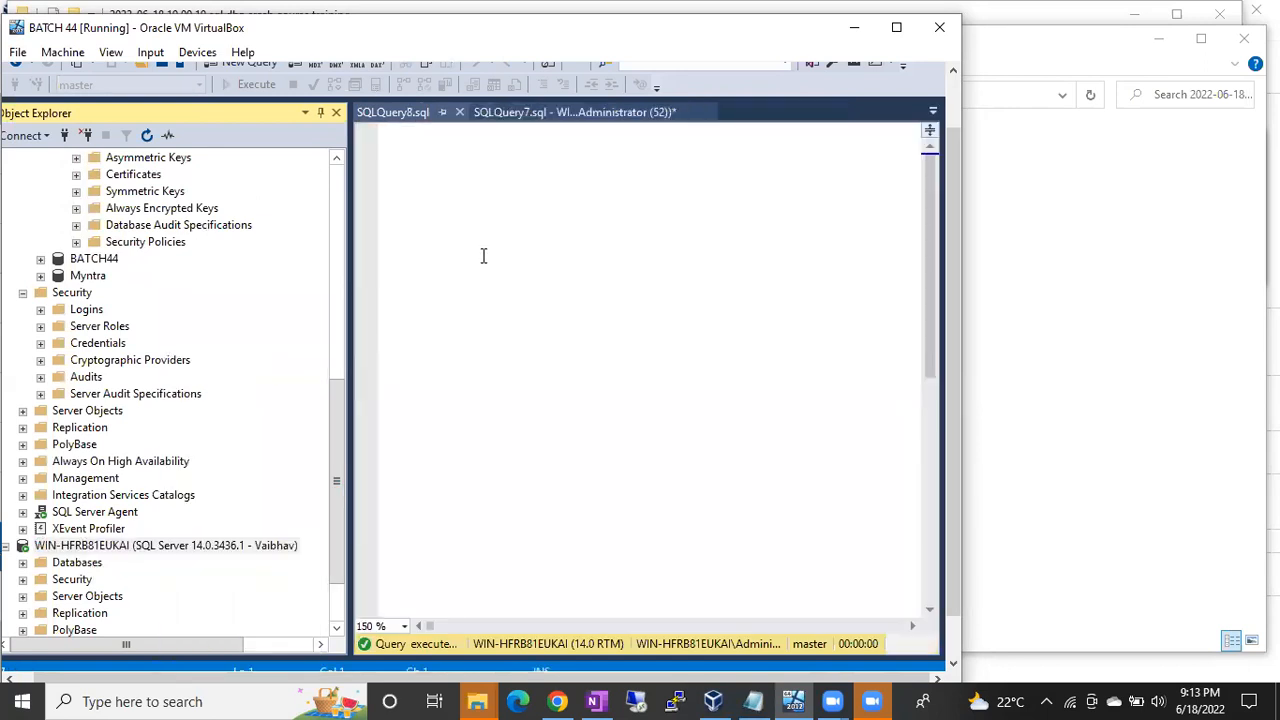
{"action": "type", "text": "select"}
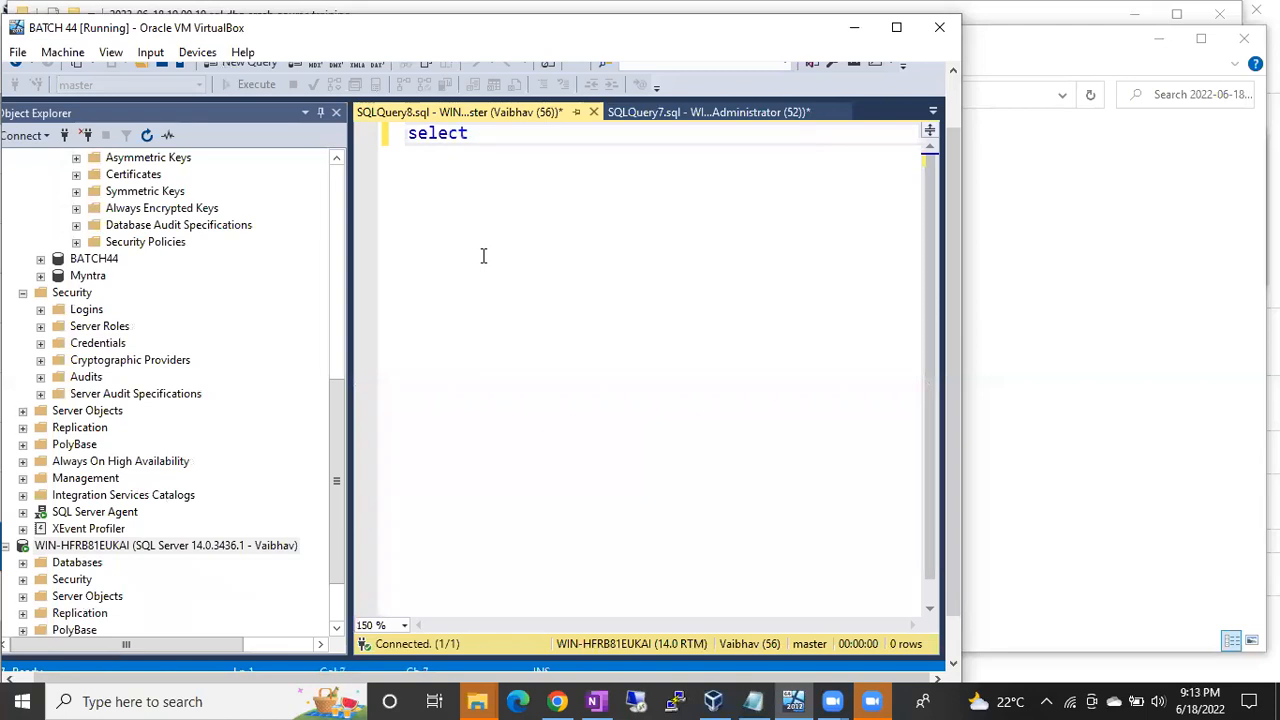
{"action": "type", "text": " *from emp"}
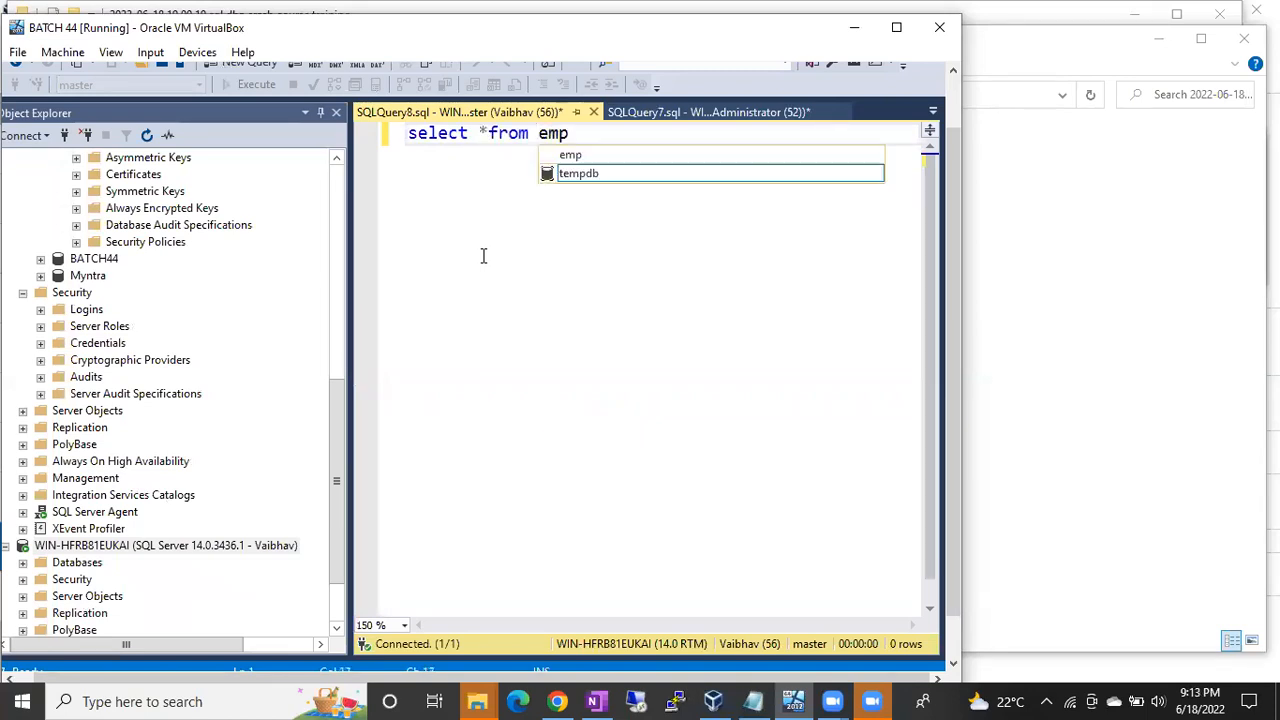
{"action": "type", "text": "l"}
{"action": "key", "text": "BackSpace"}
{"action": "key", "text": "BackSpace"}
{"action": "key", "text": "BackSpace"}
{"action": "key", "text": "BackSpace"}
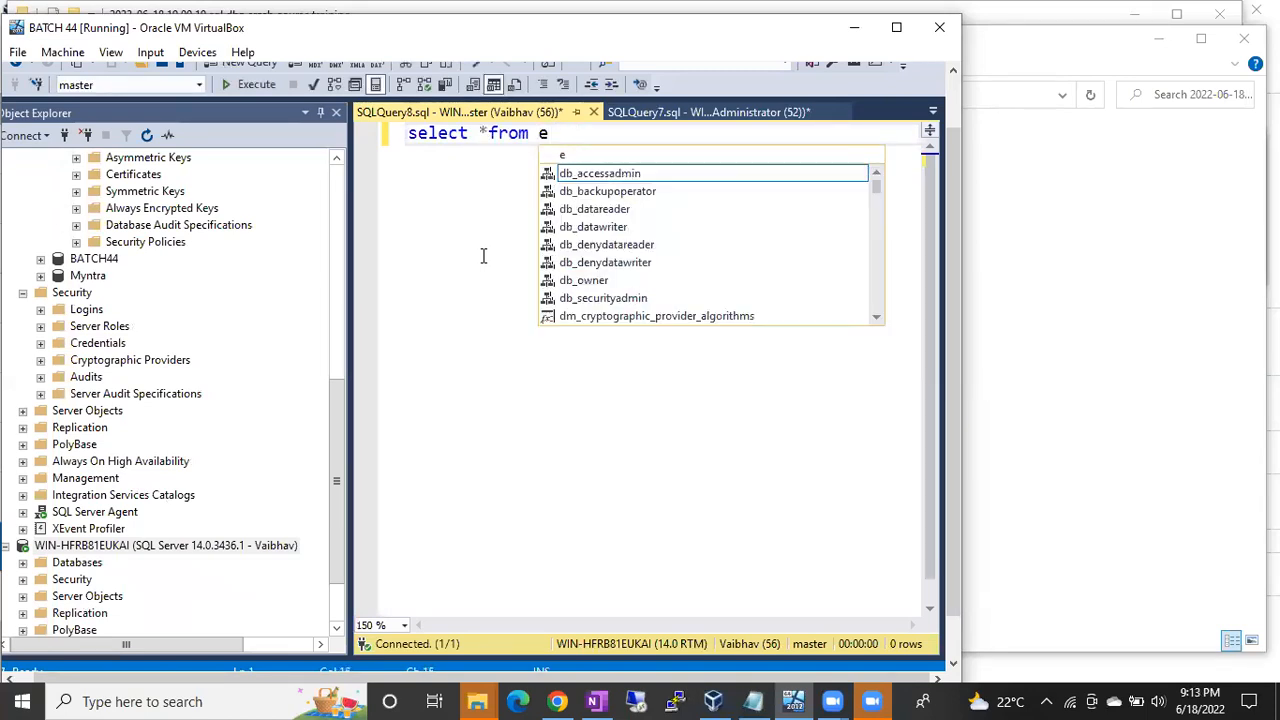
{"action": "type", "text": "my"}
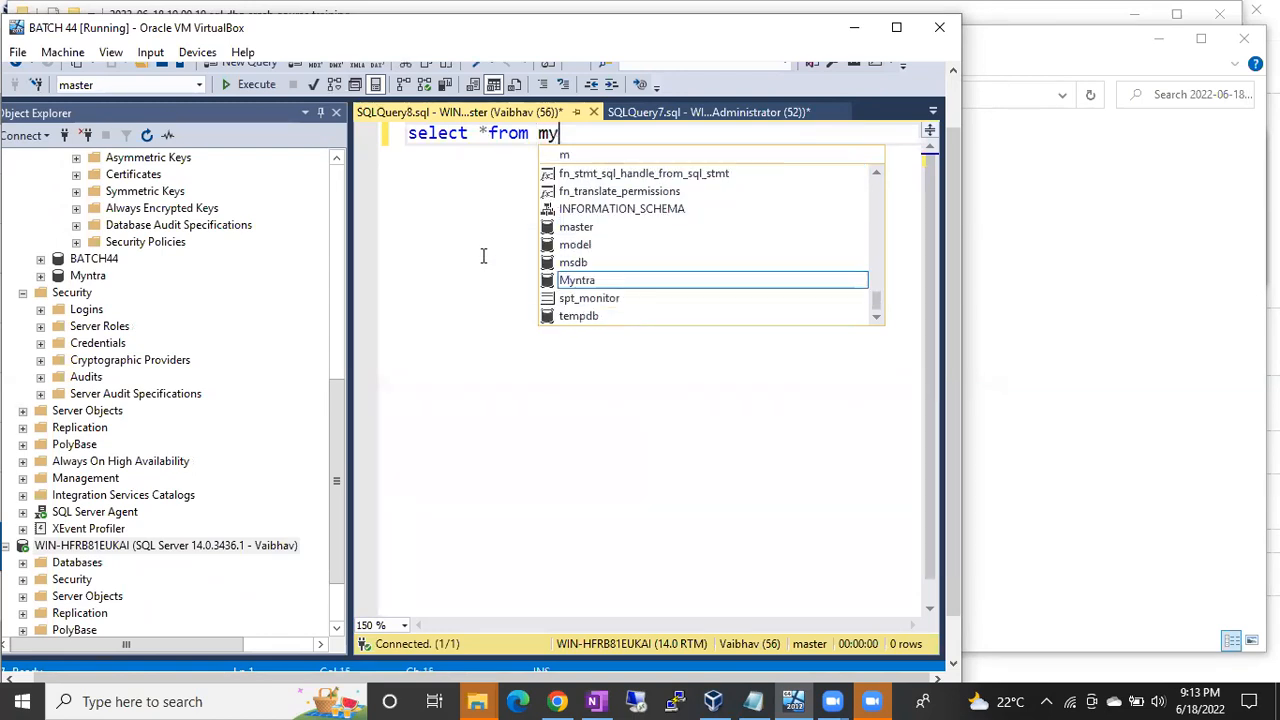
{"action": "type", "text": "ntra.."}
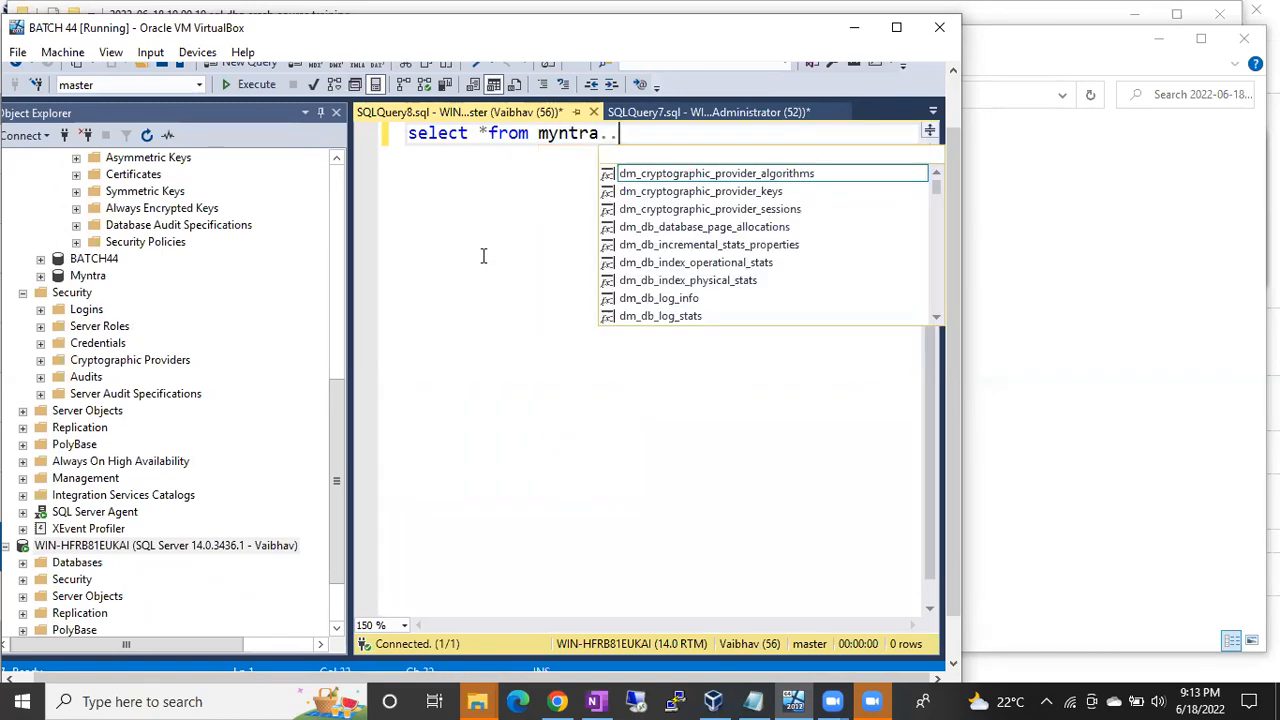
{"action": "type", "text": "employee"}
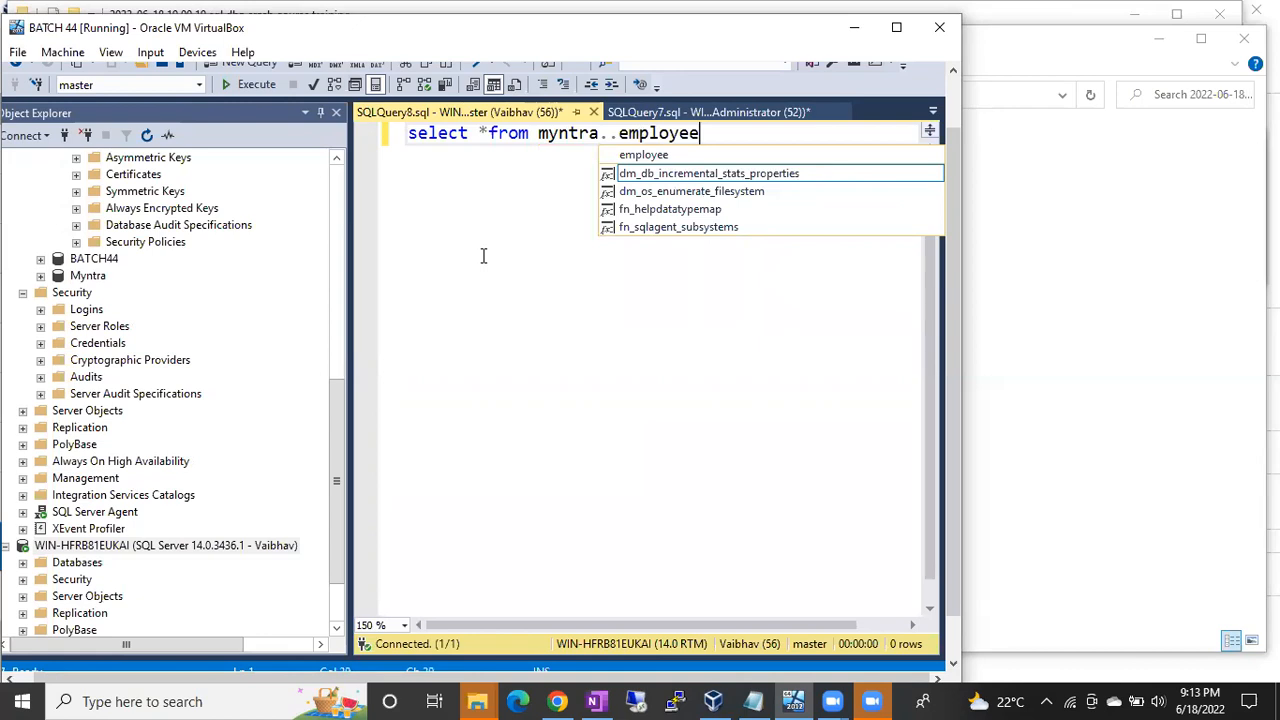
{"action": "key", "text": "F5"}
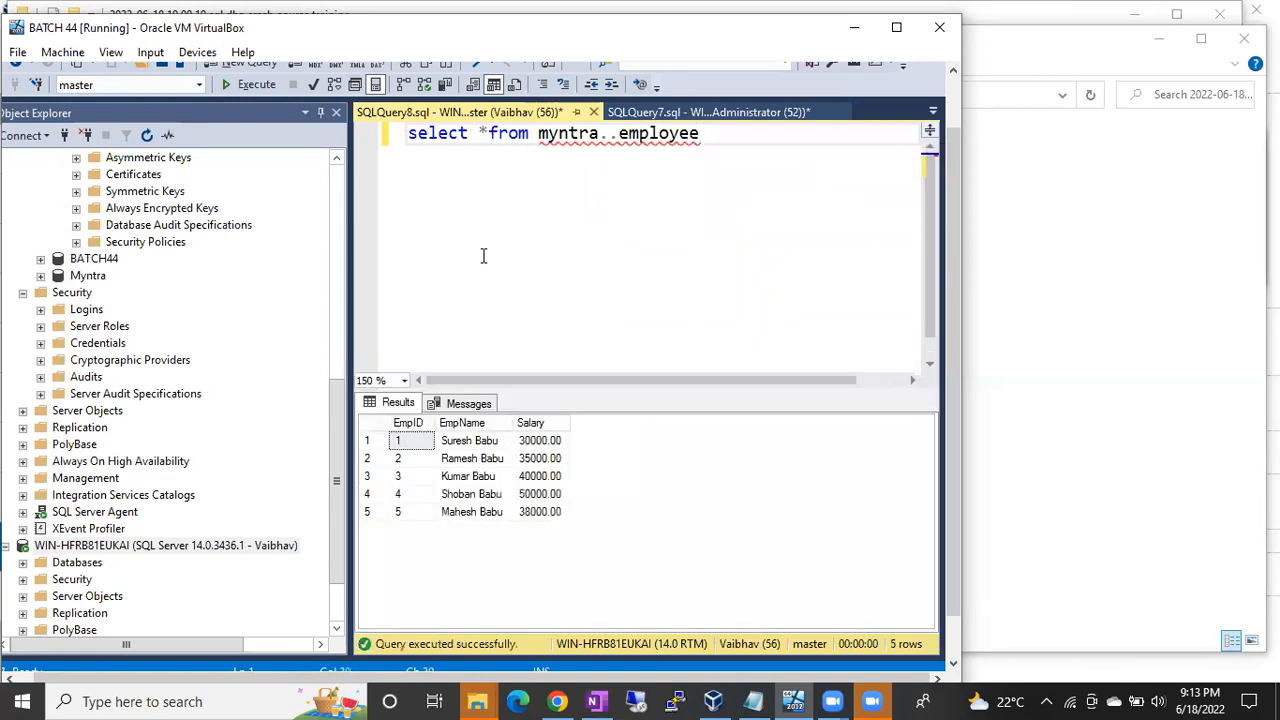
{"action": "key", "text": "Return"}
{"action": "key", "text": "Return"}
{"action": "type", "text": "insert into"}
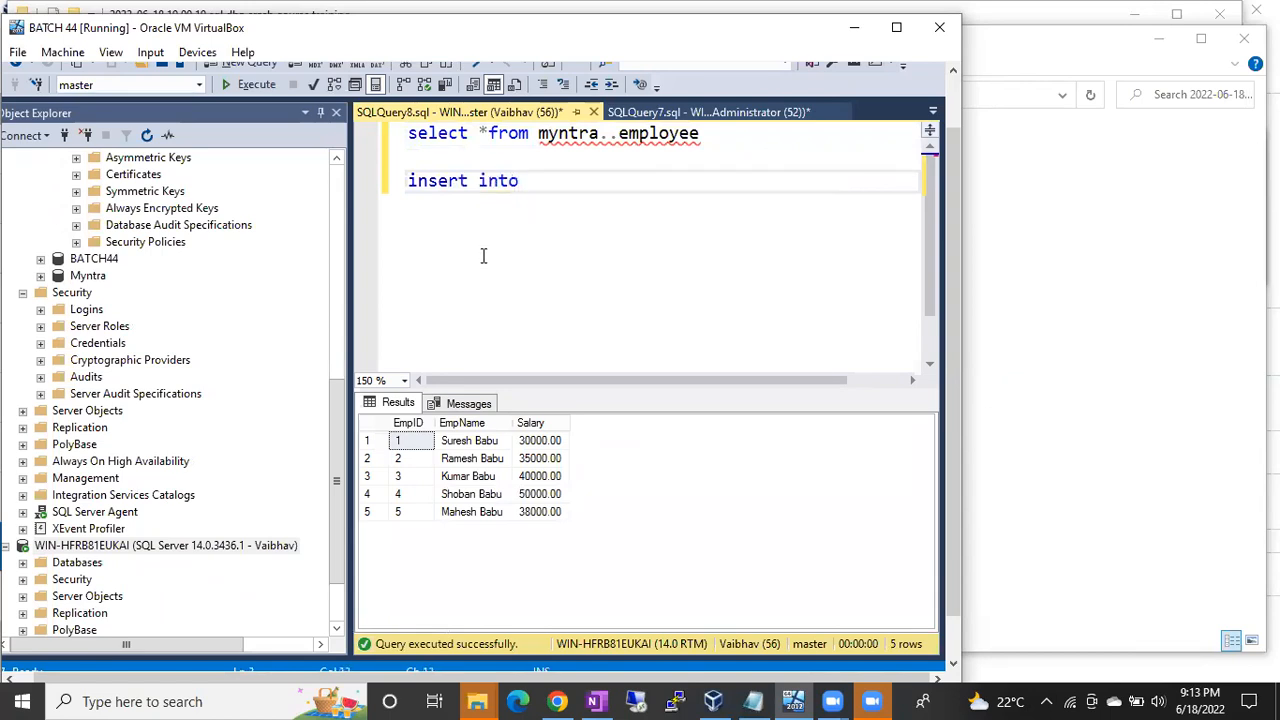
{"action": "type", "text": " my"}
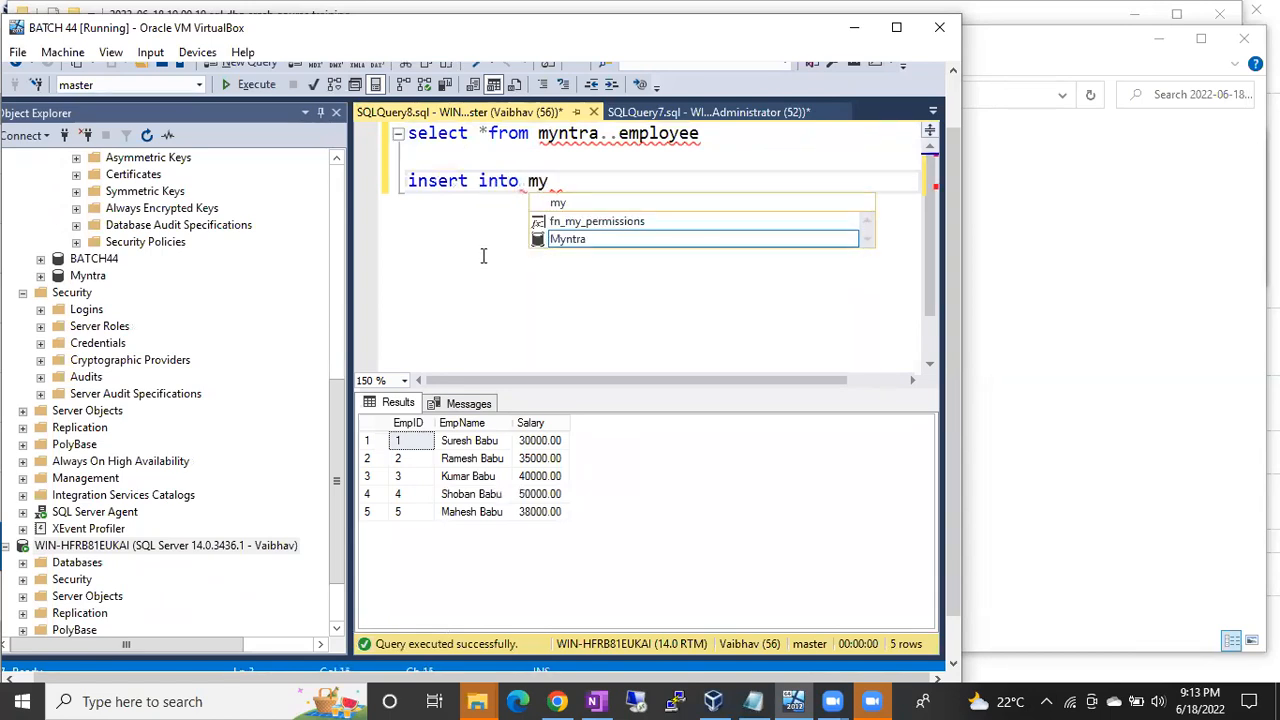
{"action": "type", "text": "ntra..emp"}
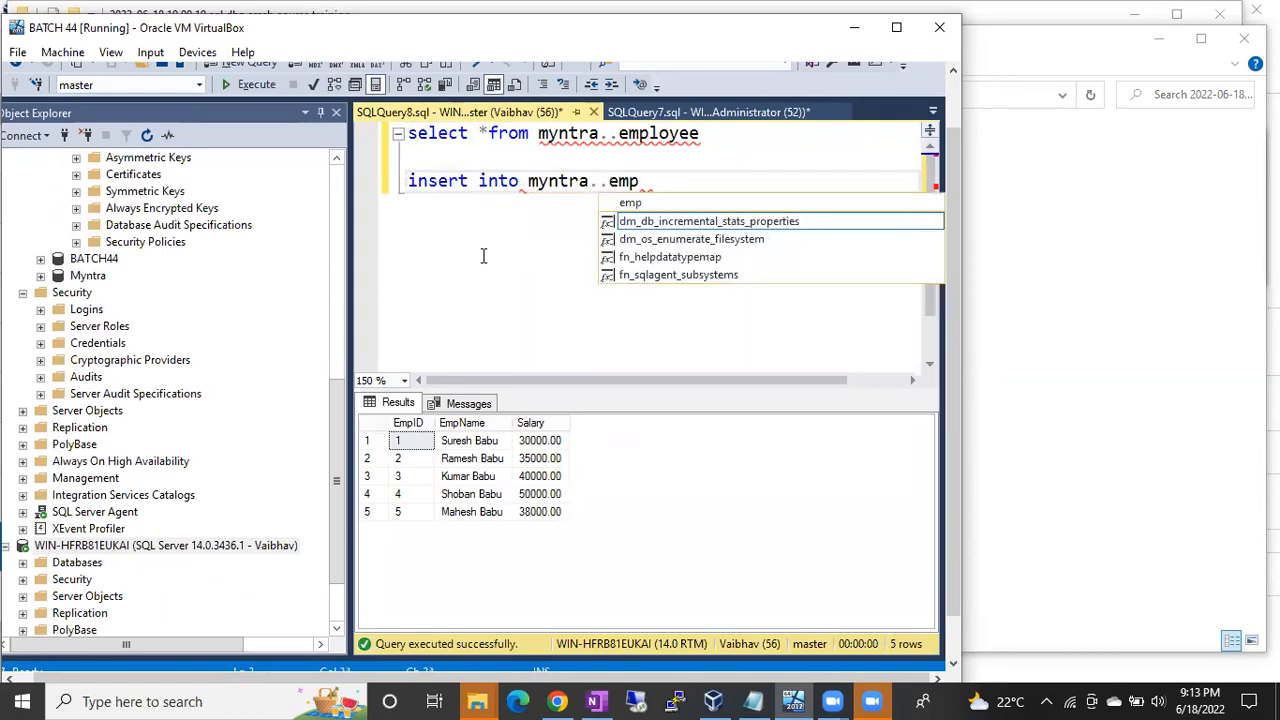
{"action": "type", "text": "loyee value"}
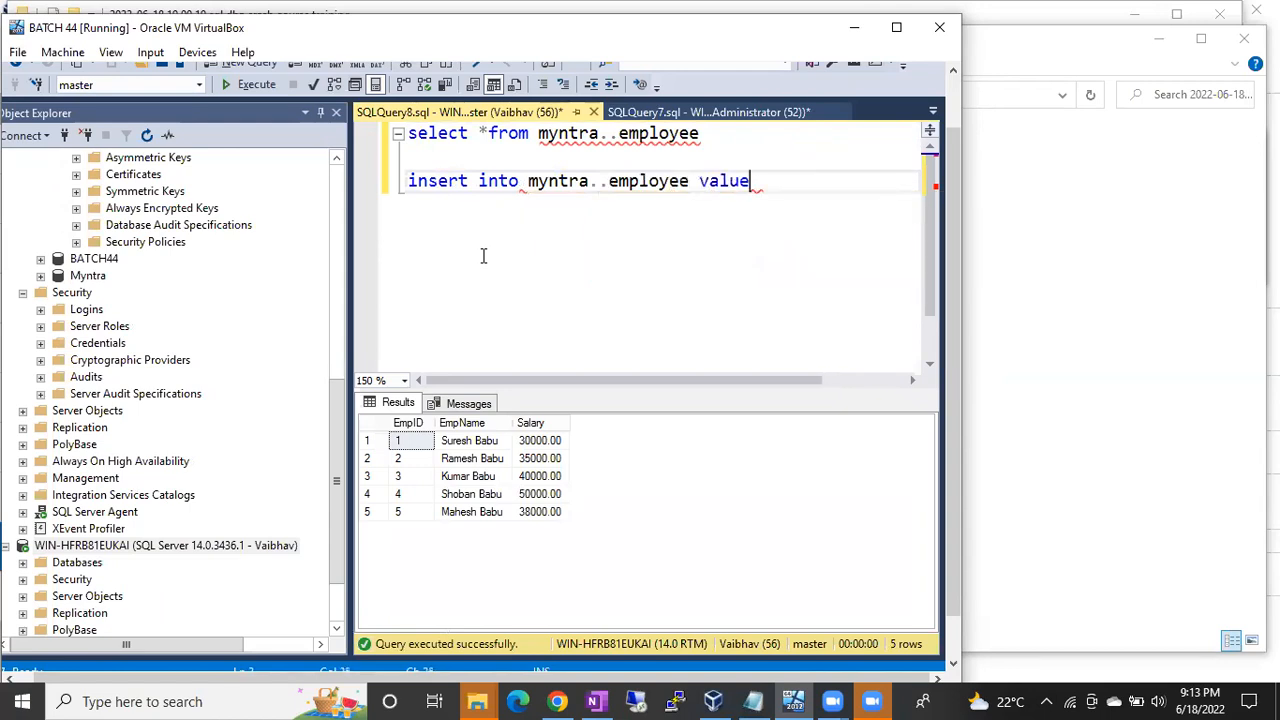
{"action": "type", "text": "s (6"}
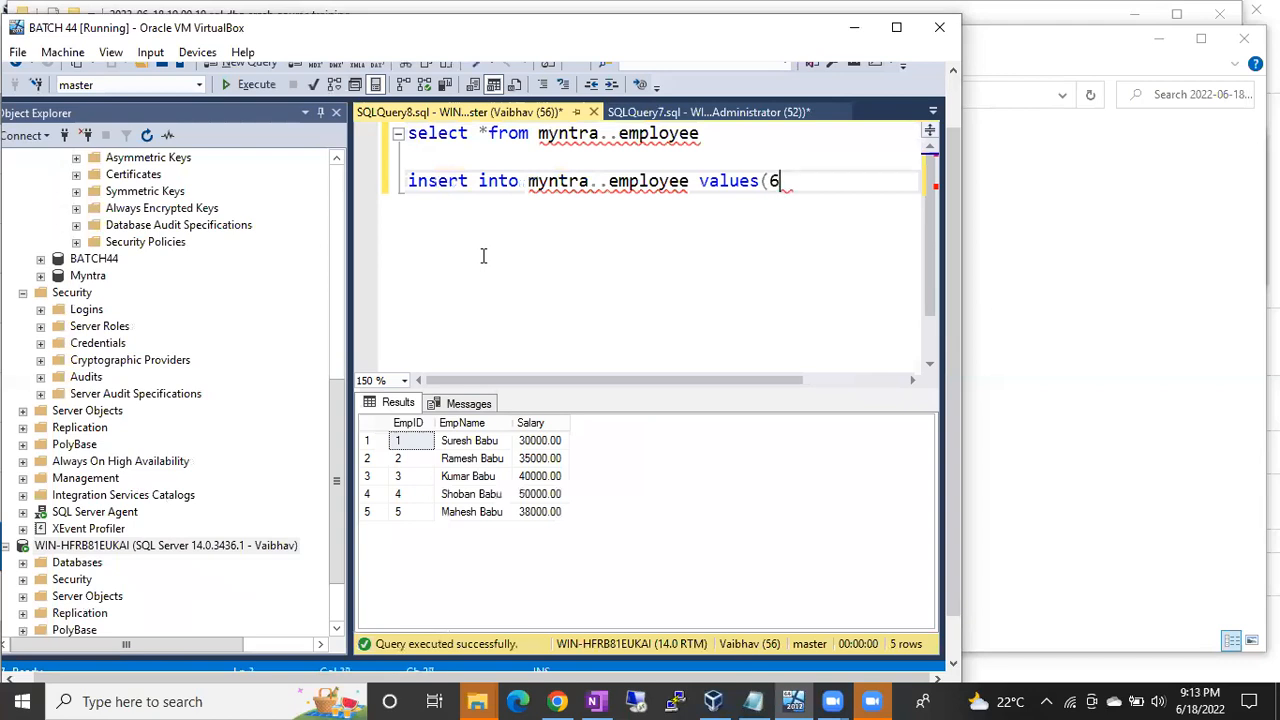
{"action": "type", "text": ", 'Sameer', 50000)"}
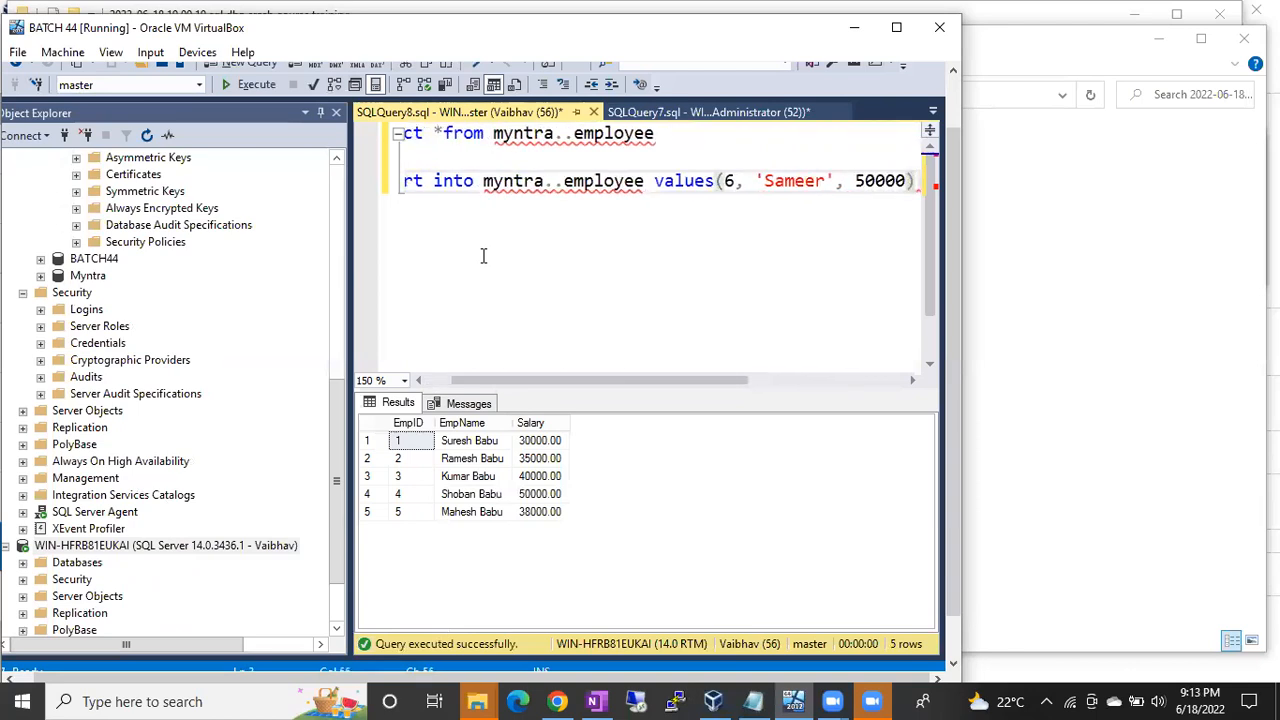
Step: Run only the employee 6 insert, which fails with INSERT permission denied on 'Employee'
{"action": "key", "text": "Return"}
{"action": "key", "text": "Up"}
{"action": "key", "text": "shift+Down"}
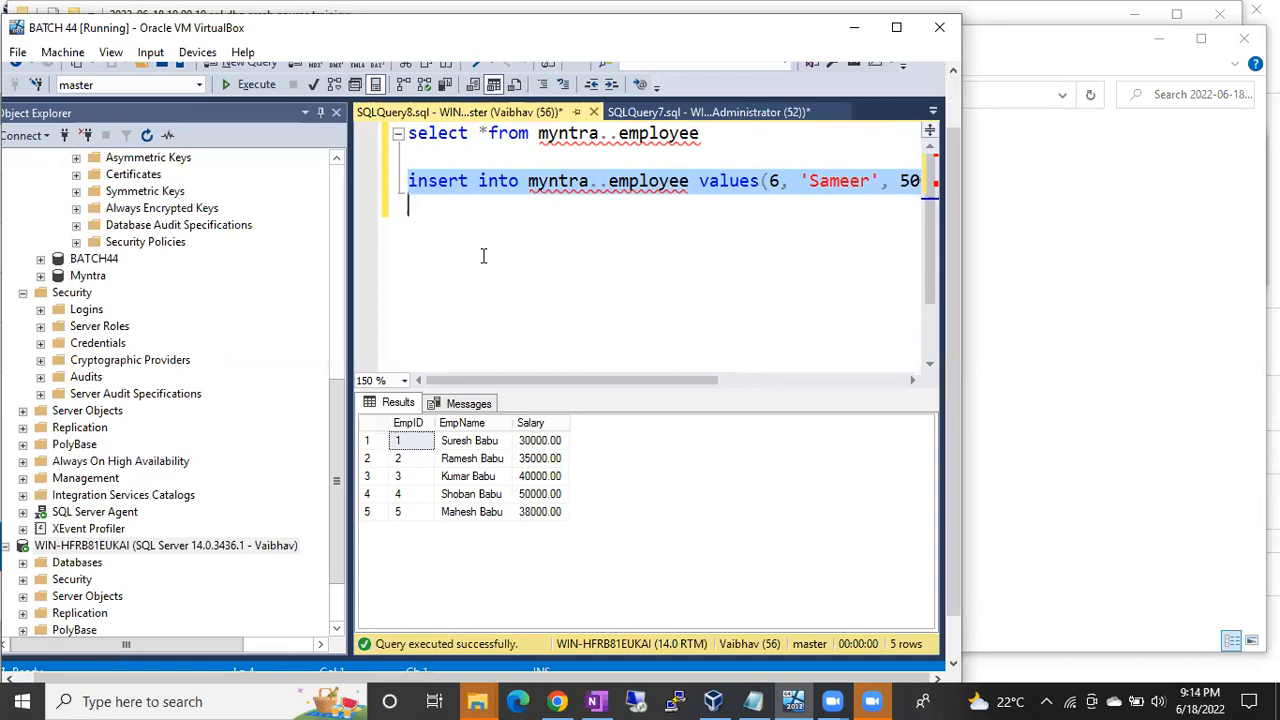
{"action": "left_click", "coordinate": [253, 86]}
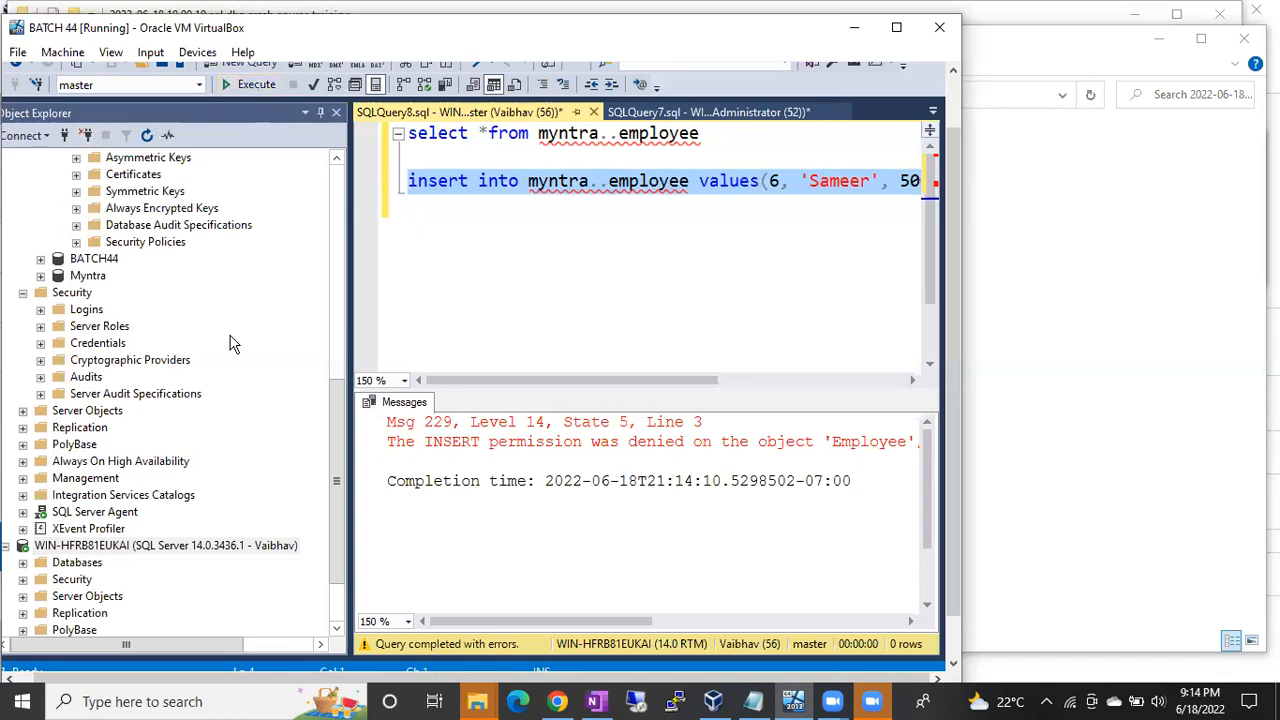
{"action": "left_click_drag", "start_coordinate": [330, 408], "coordinate": [334, 190]}
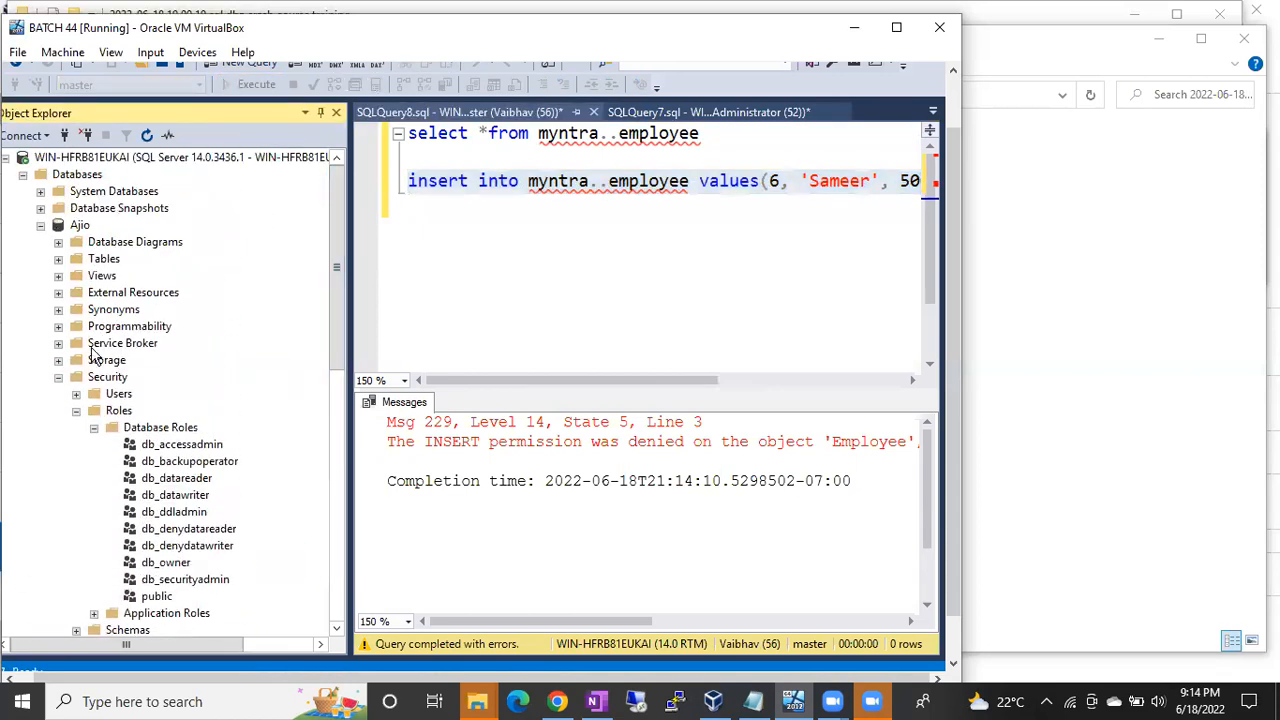
Step: Add the db_datawriter role to the non-admin login's Myntra user mapping and save
{"action": "left_click", "coordinate": [58, 376]}
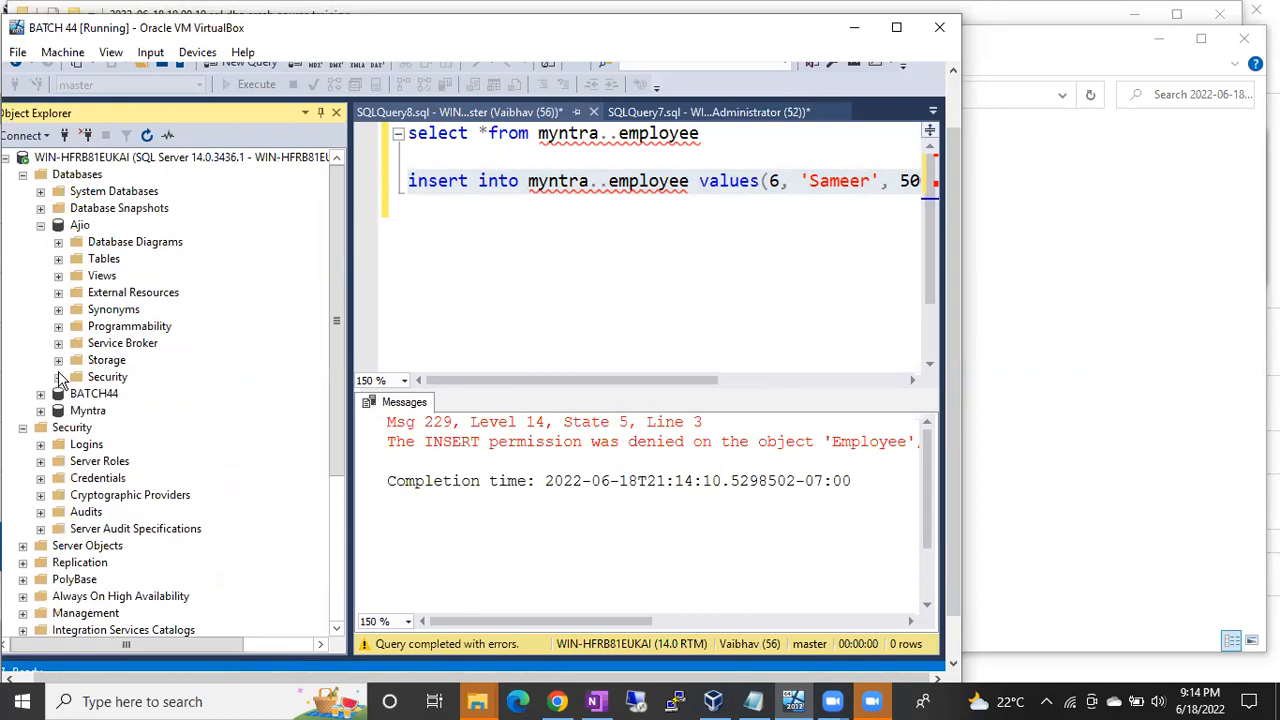
{"action": "left_click", "coordinate": [40, 444]}
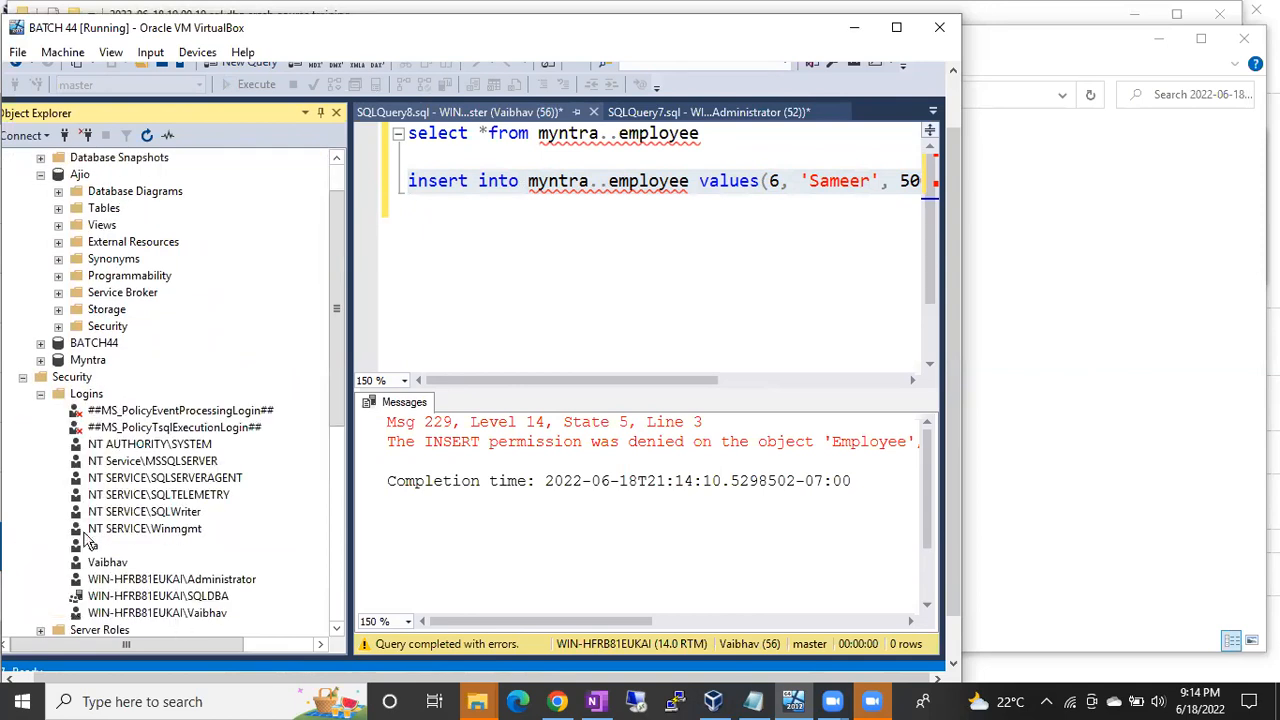
{"action": "double_click", "coordinate": [108, 563]}
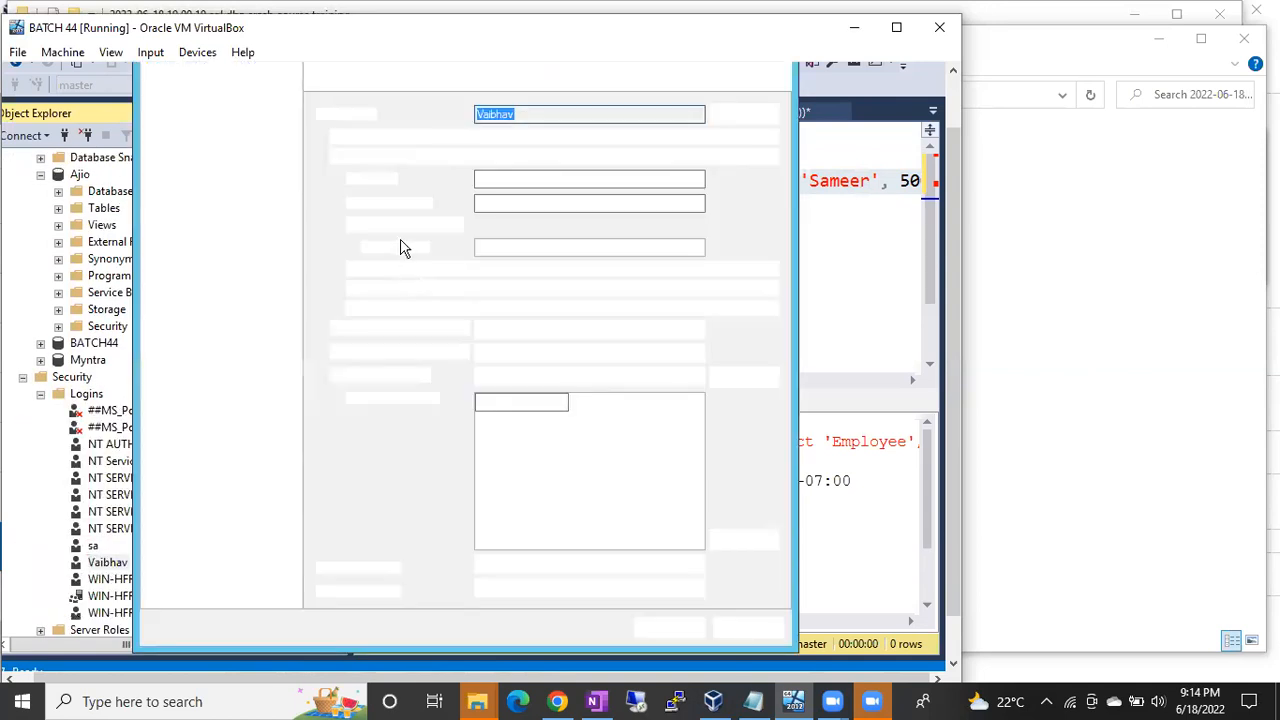
{"action": "left_click", "coordinate": [175, 112]}
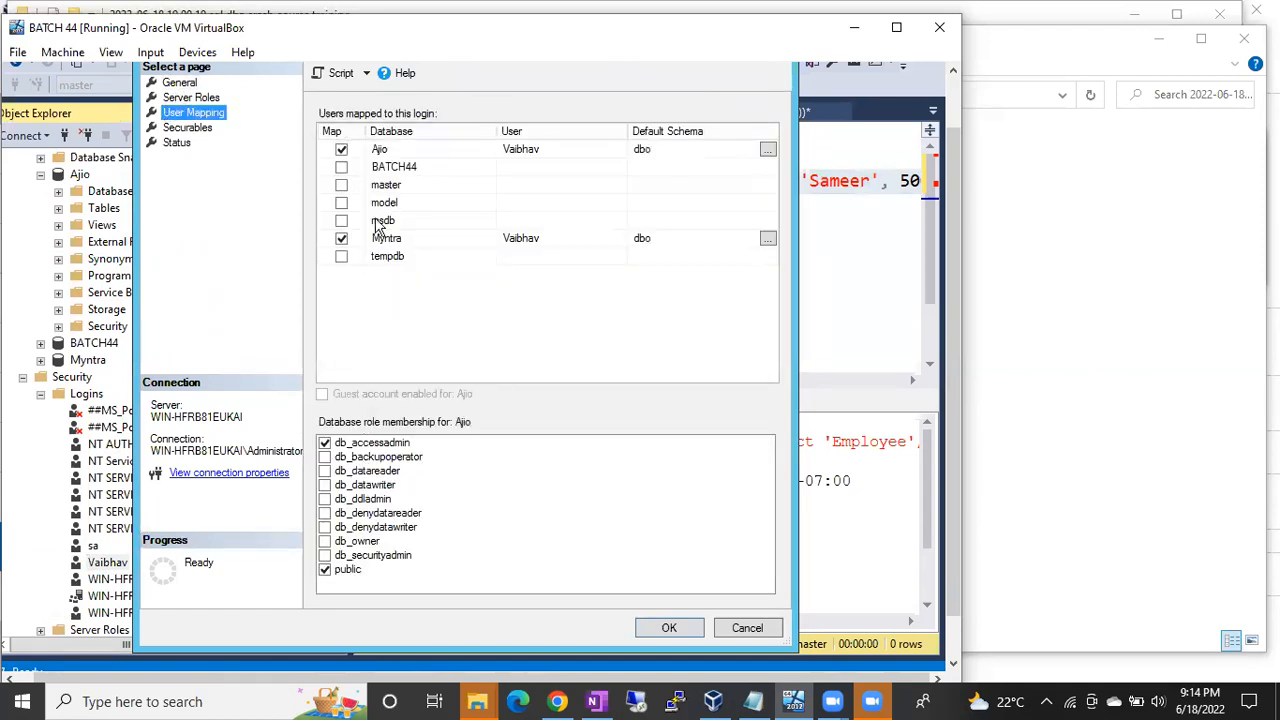
{"action": "left_click", "coordinate": [387, 238]}
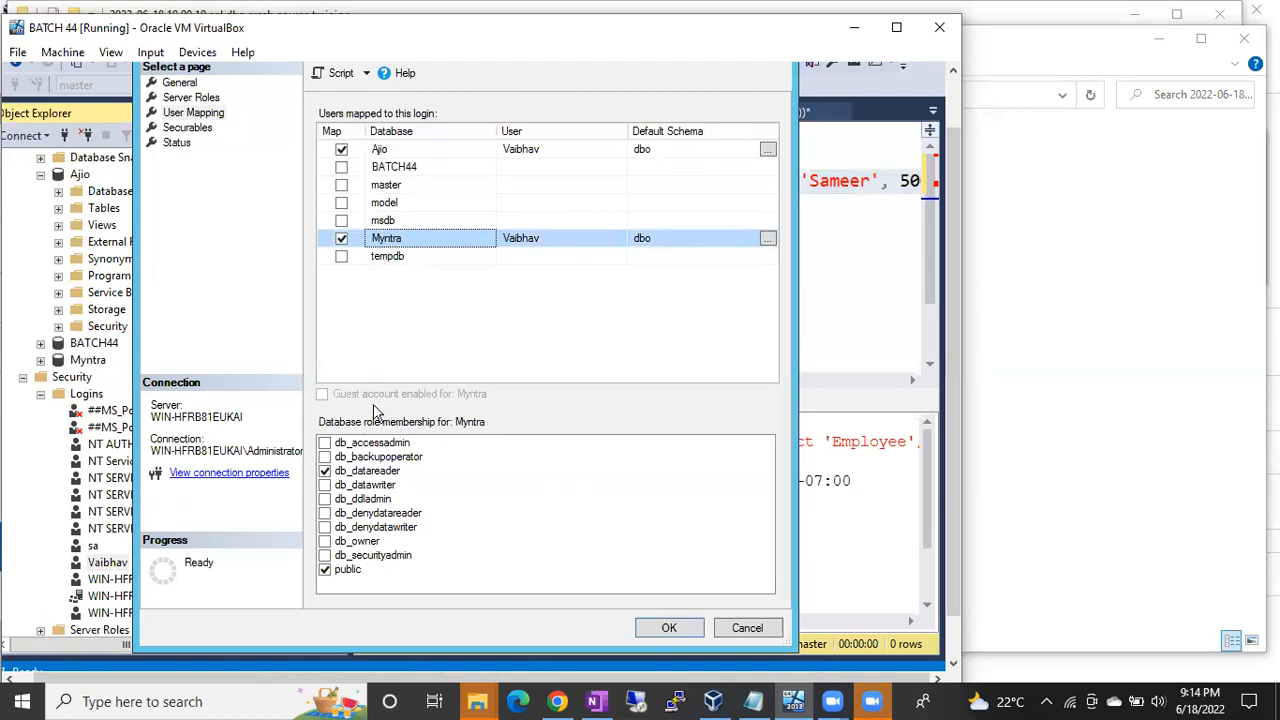
{"action": "left_click", "coordinate": [325, 485]}
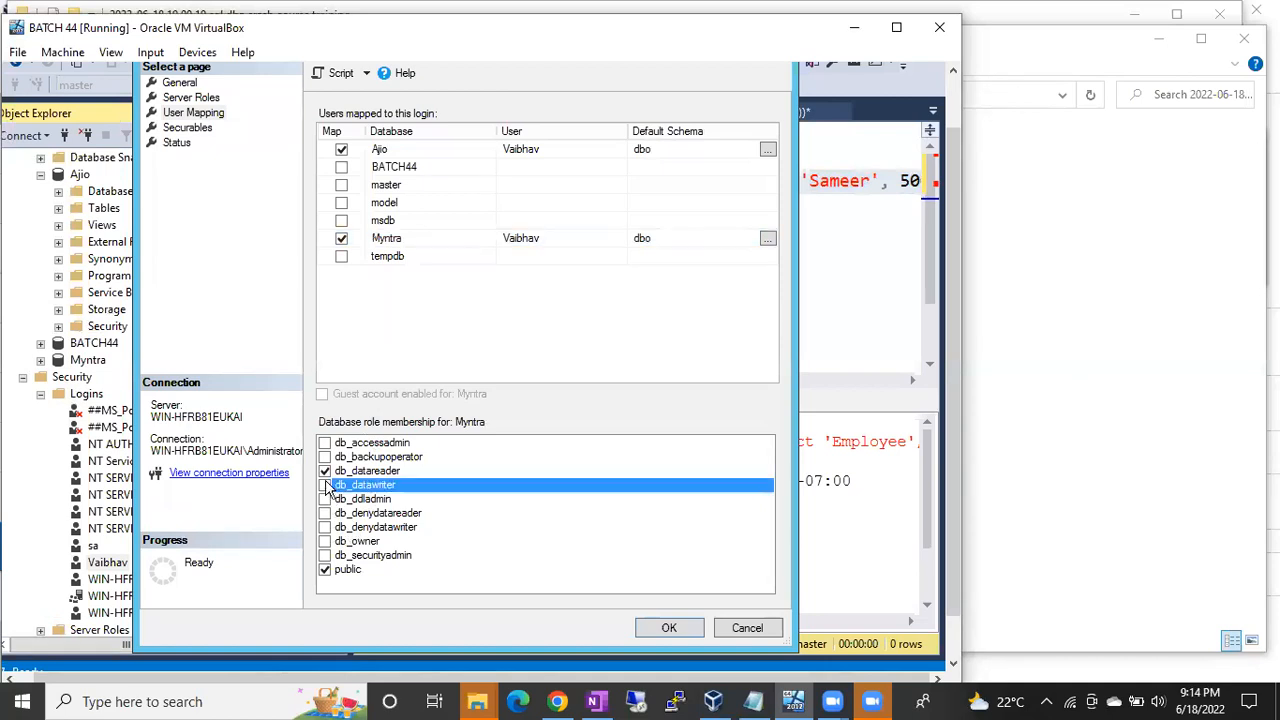
{"action": "left_click", "coordinate": [665, 627]}
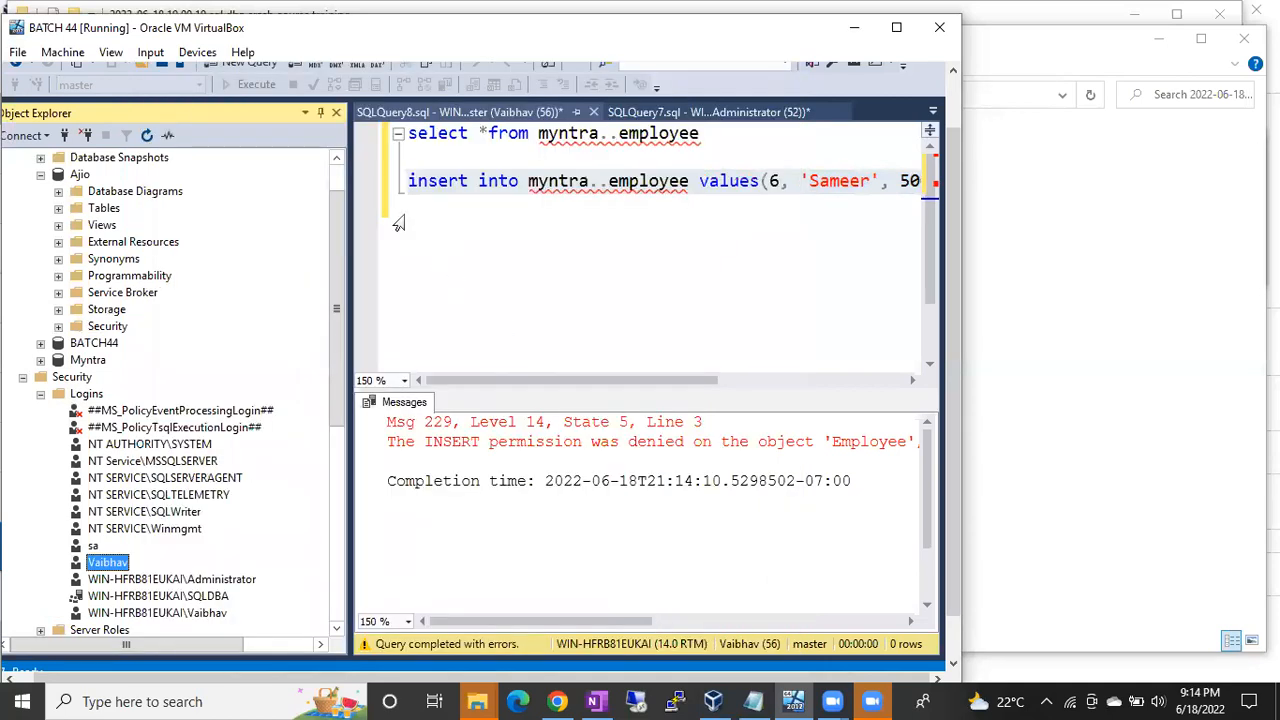
Step: Run the employee 6 insert, then re-query myntra..employee to confirm six rows
{"action": "left_click", "coordinate": [398, 181]}
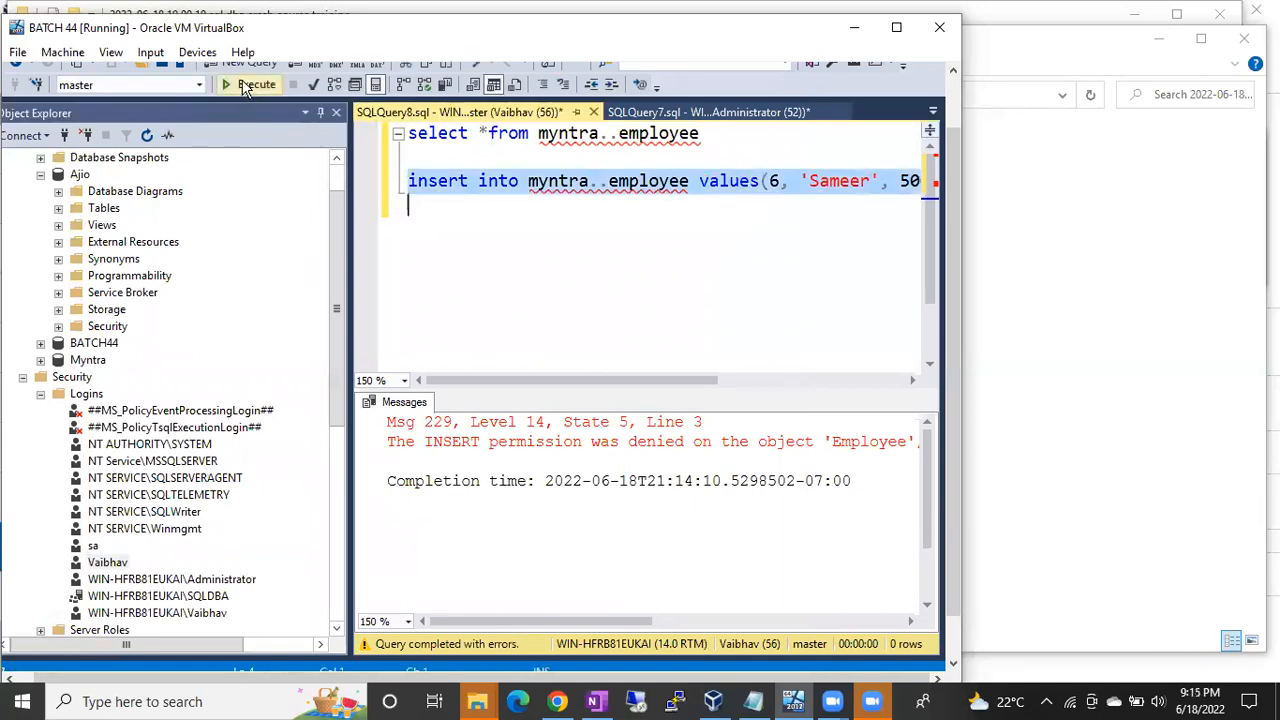
{"action": "left_click", "coordinate": [250, 84]}
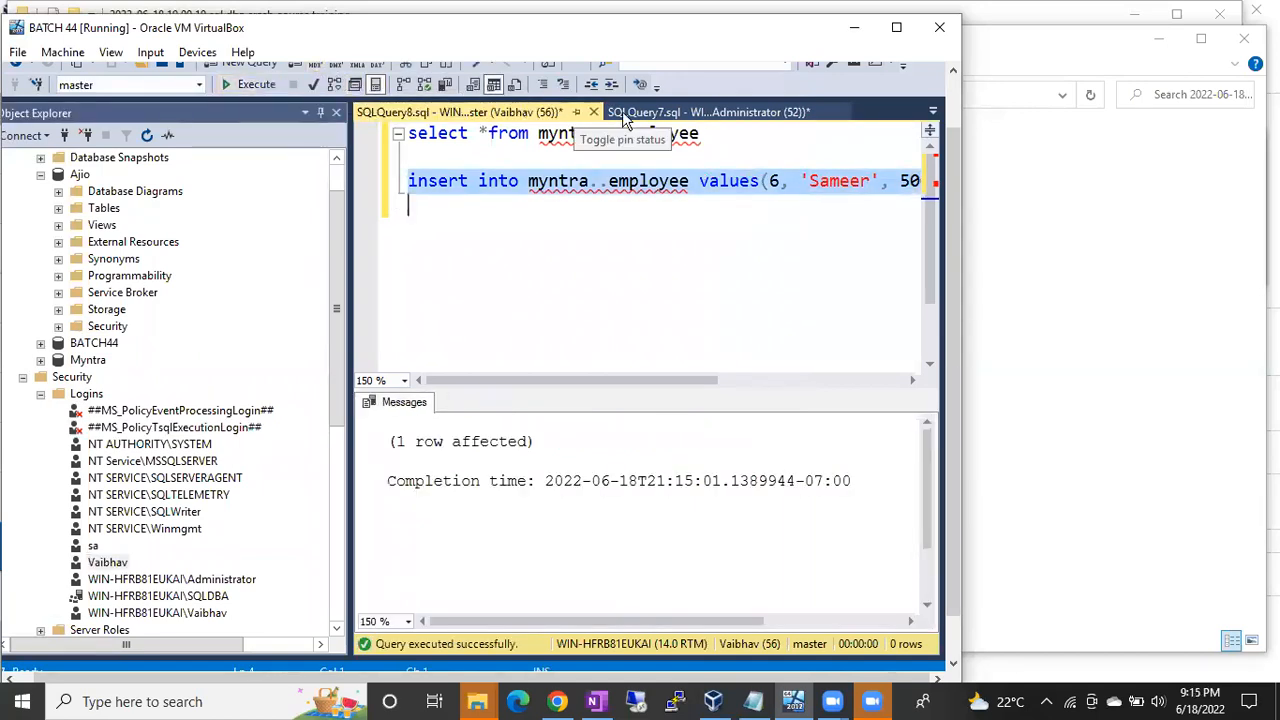
{"action": "left_click_drag", "start_coordinate": [495, 120], "coordinate": [380, 130]}
{"action": "key", "text": "F5"}
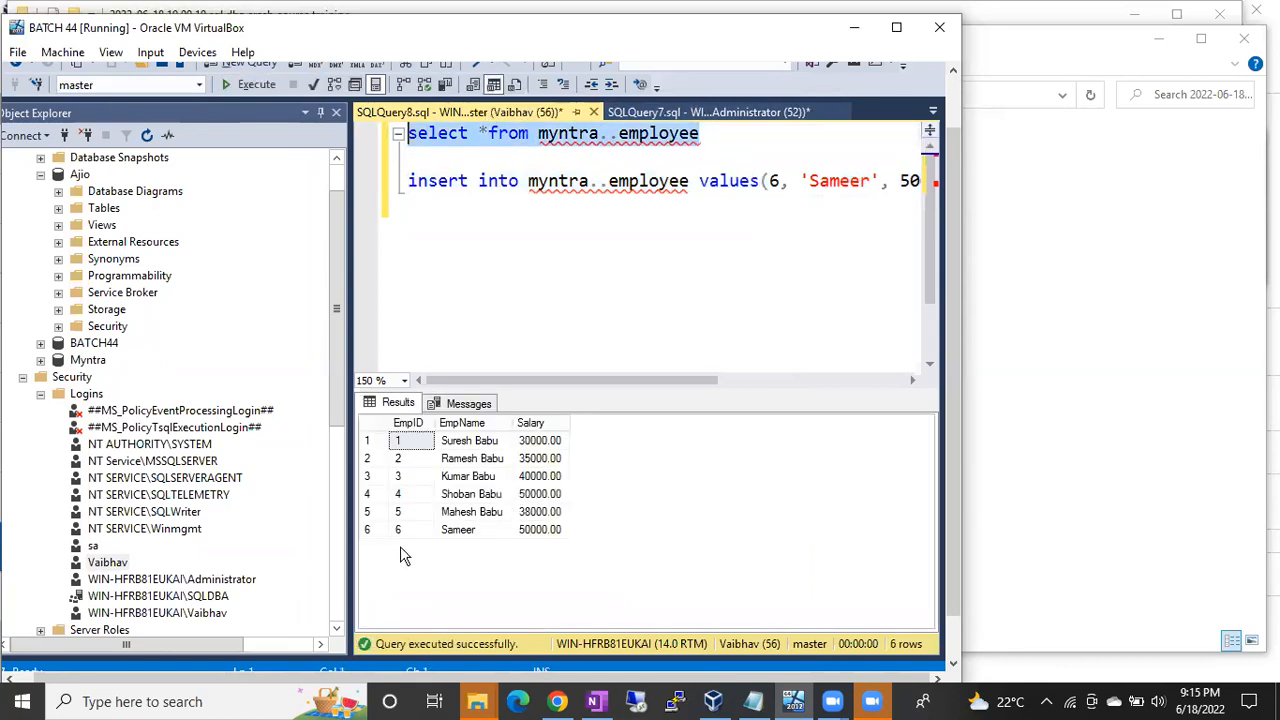
{"action": "left_click", "coordinate": [382, 531]}
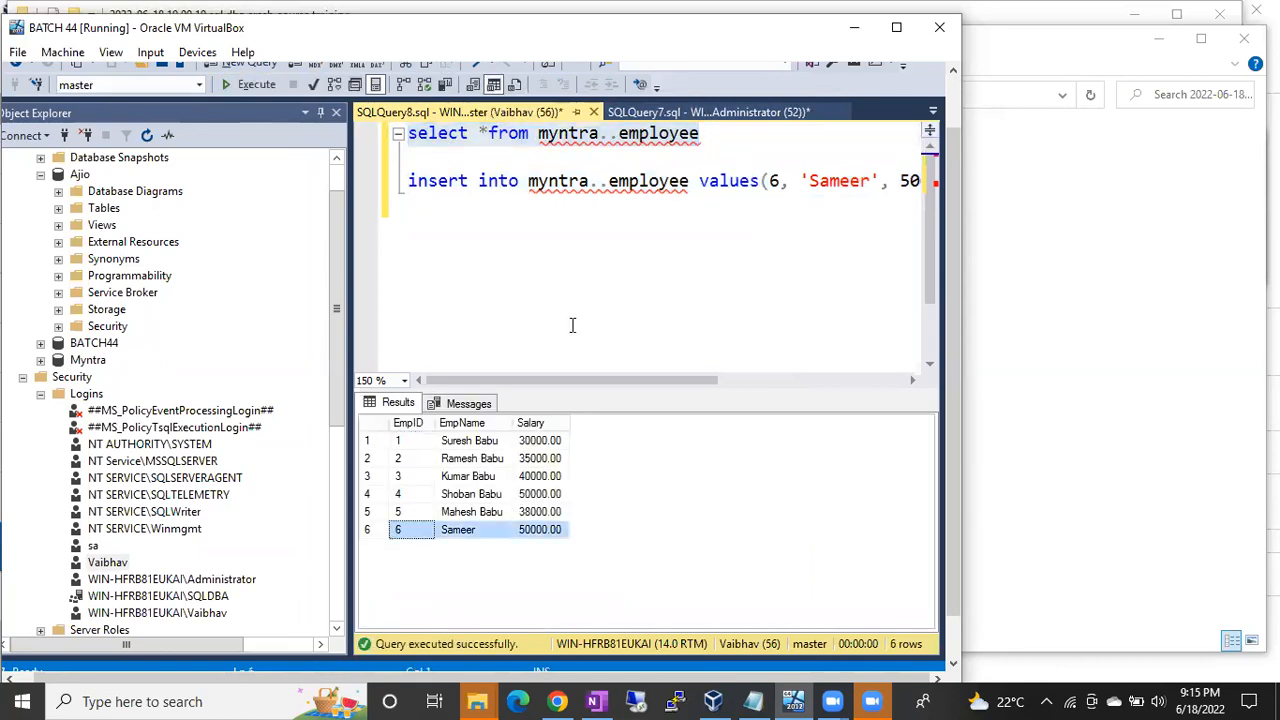
{"action": "left_click", "coordinate": [605, 262]}
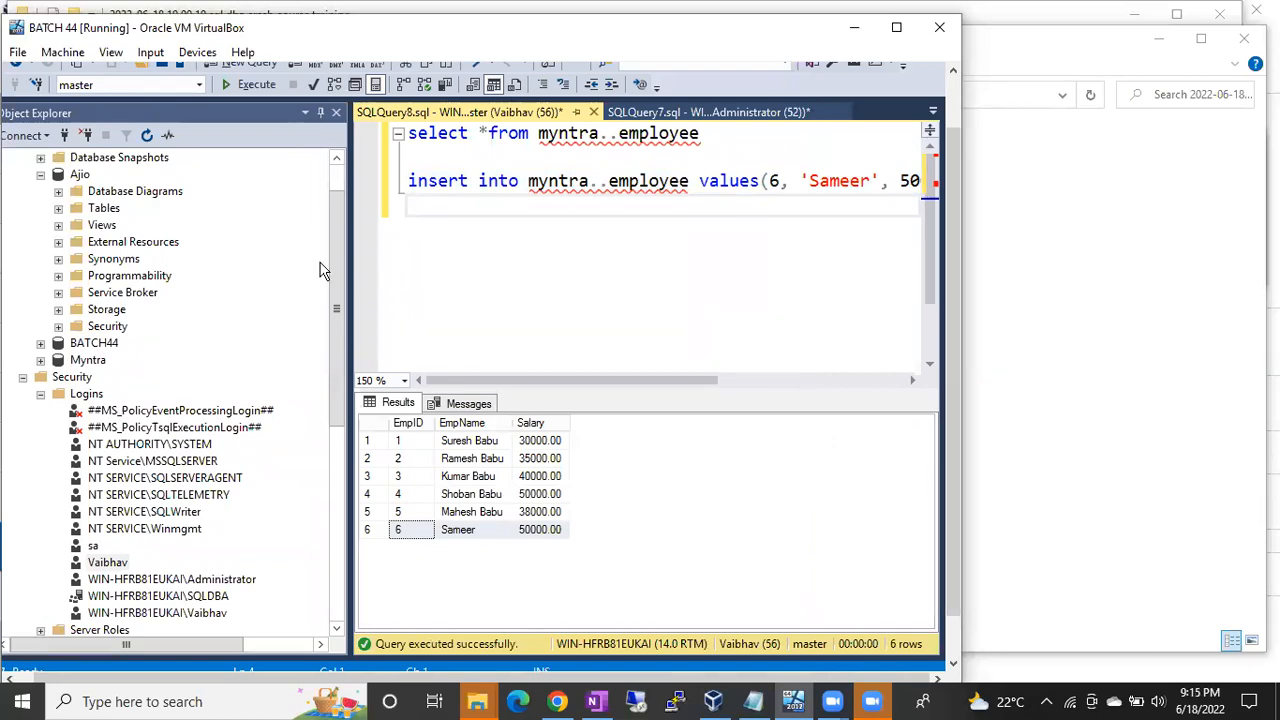
{"action": "left_click_drag", "start_coordinate": [341, 248], "coordinate": [340, 208]}
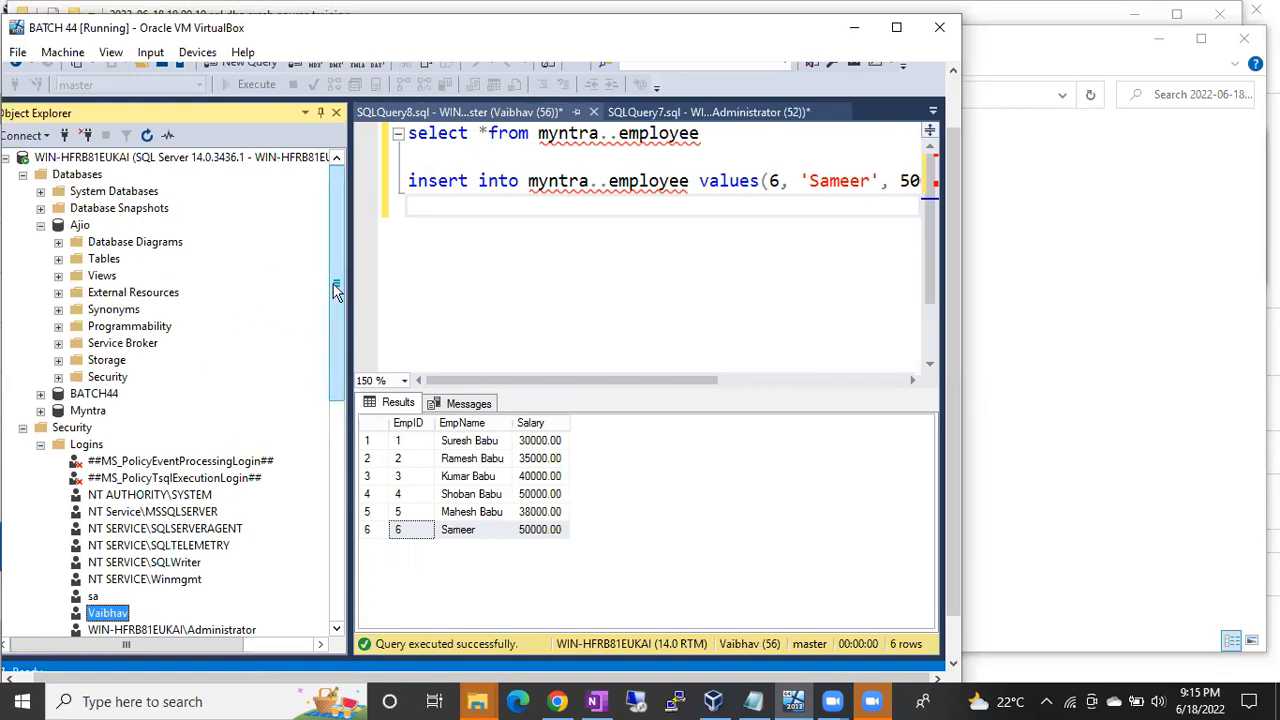
Step: Expand Ajio's Database Roles and select db_datawriter, then db_ddladmin
{"action": "left_click", "coordinate": [58, 377]}
{"action": "left_click", "coordinate": [188, 378]}
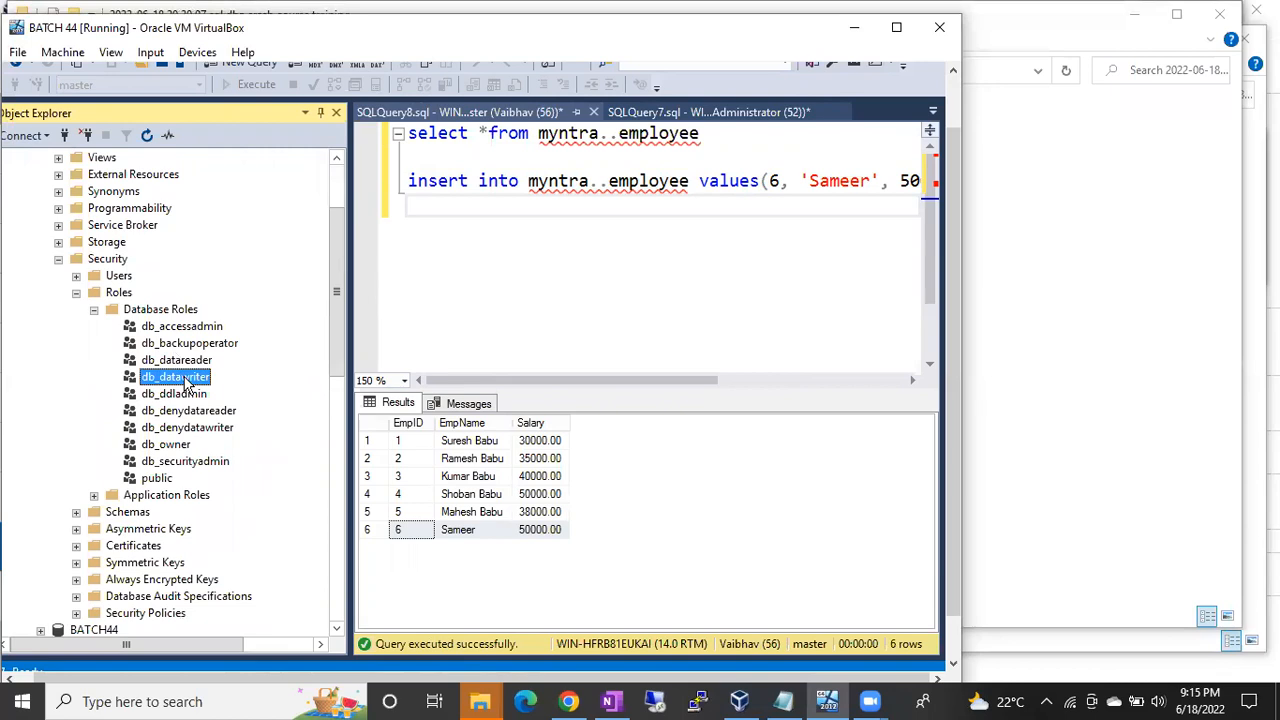
{"action": "left_click", "coordinate": [198, 400]}
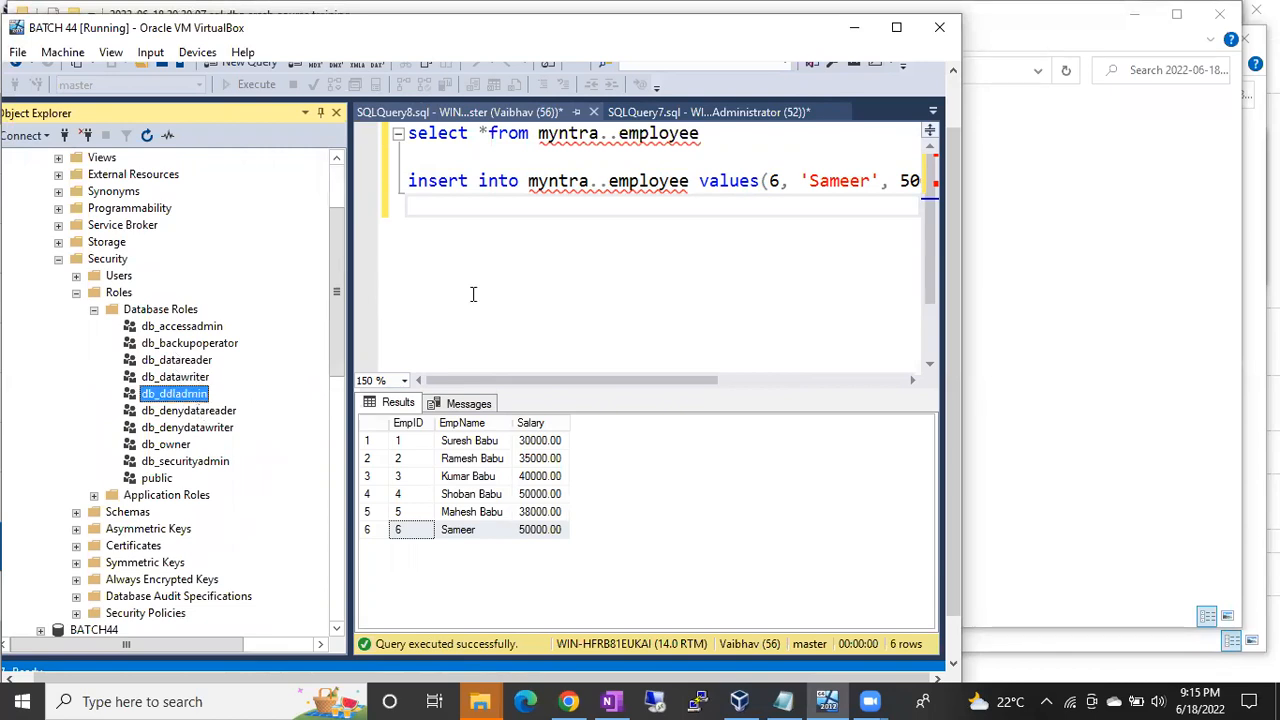
Step: Change the sp_dbfixedrolepermission argument in SQLQuery7 to db_ddladmin and run it
{"action": "left_click", "coordinate": [700, 112]}
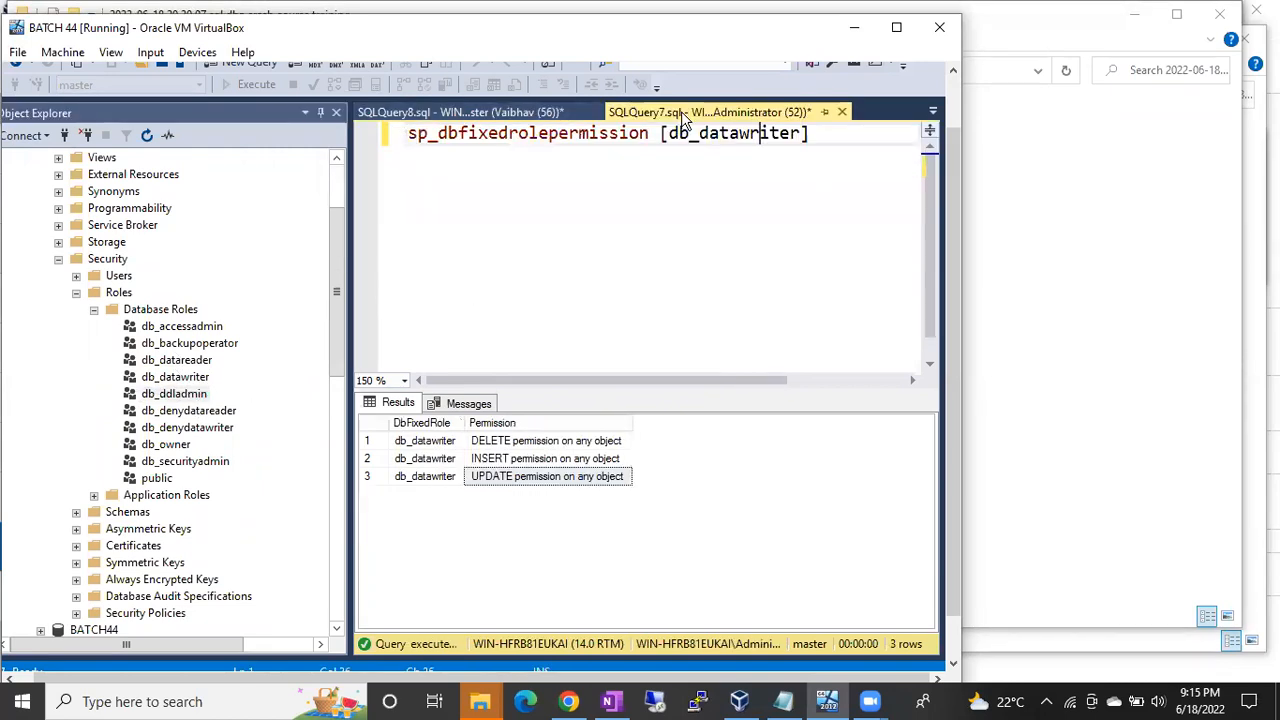
{"action": "key", "text": "ctrl+a"}
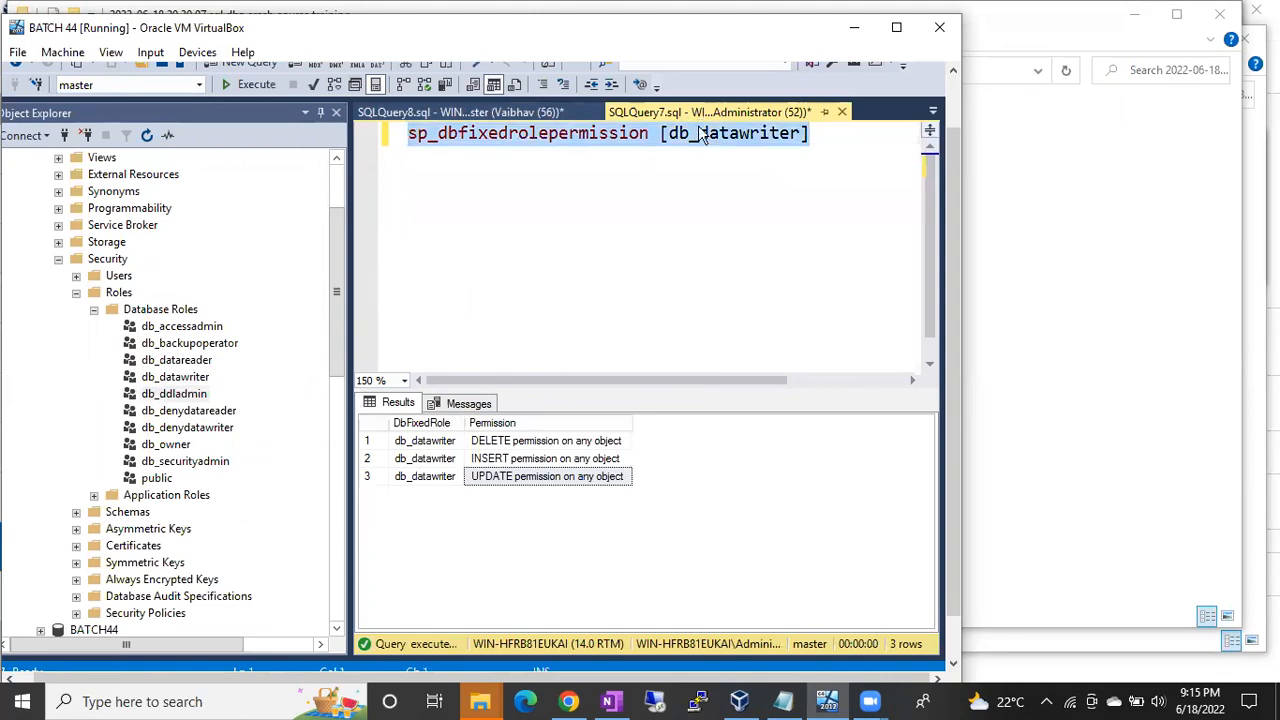
{"action": "left_click", "coordinate": [808, 138]}
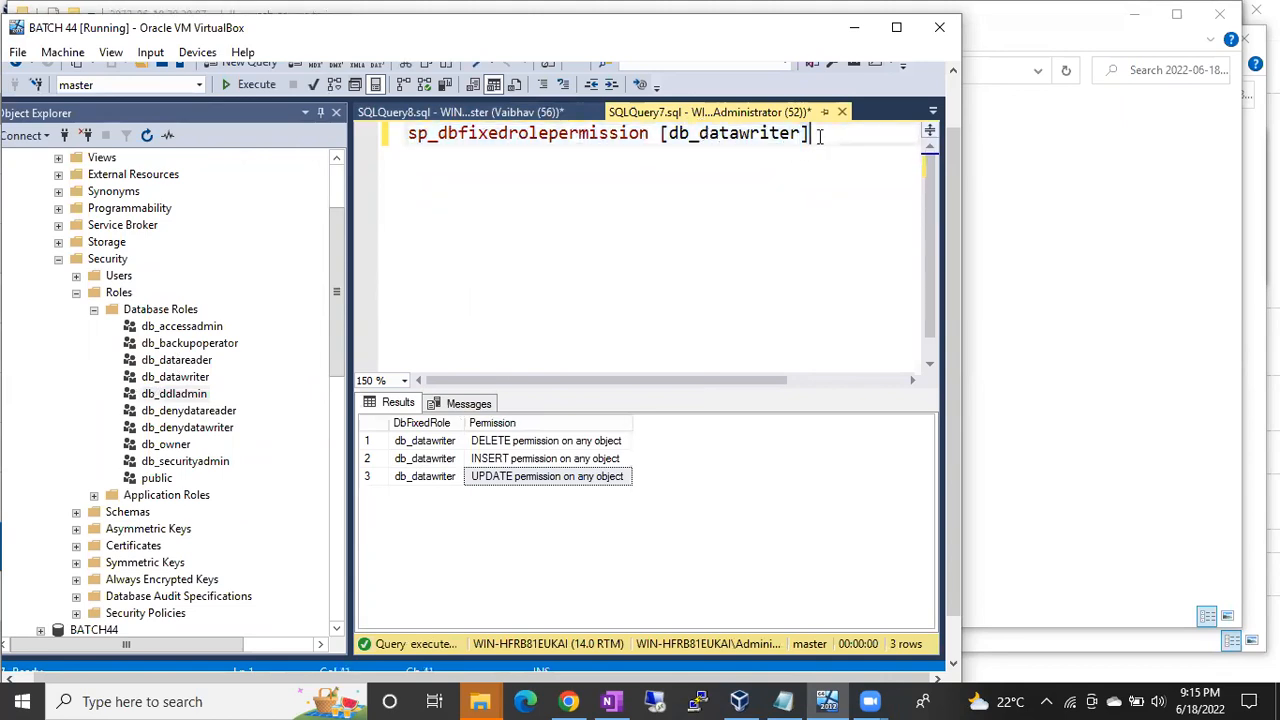
{"action": "left_click_drag", "start_coordinate": [819, 136], "coordinate": [660, 136]}
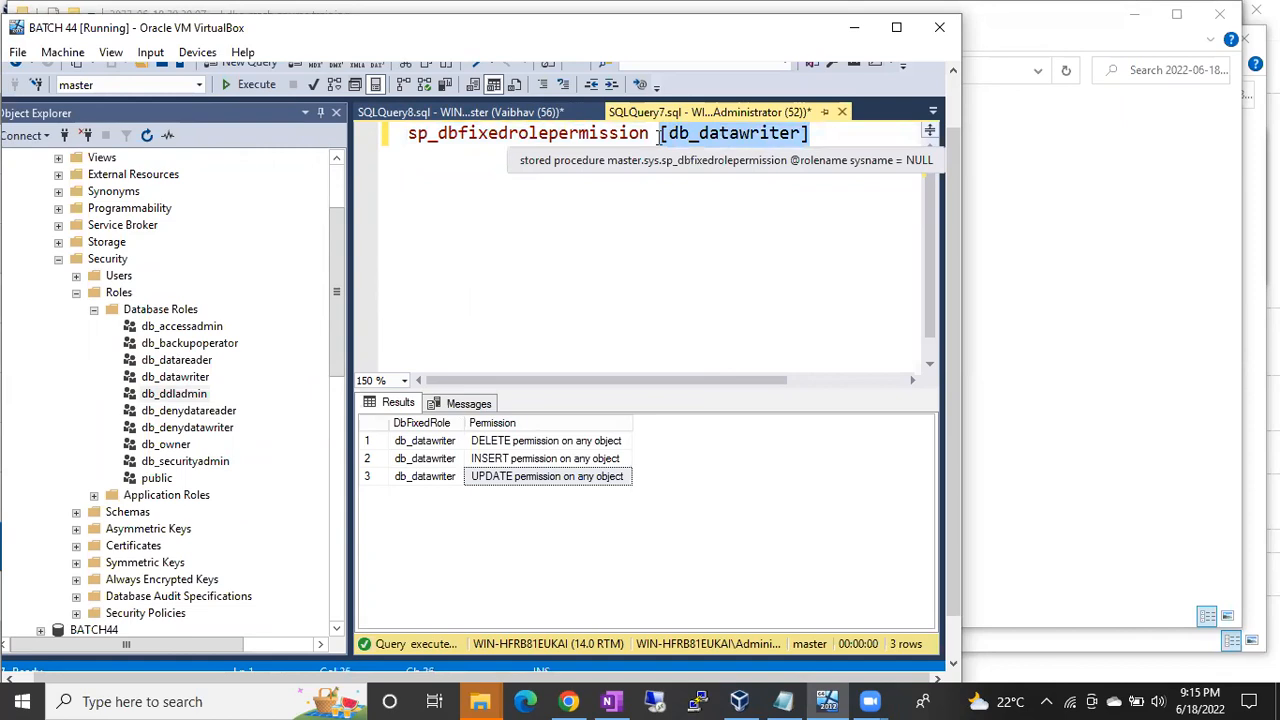
{"action": "key", "text": "BackSpace"}
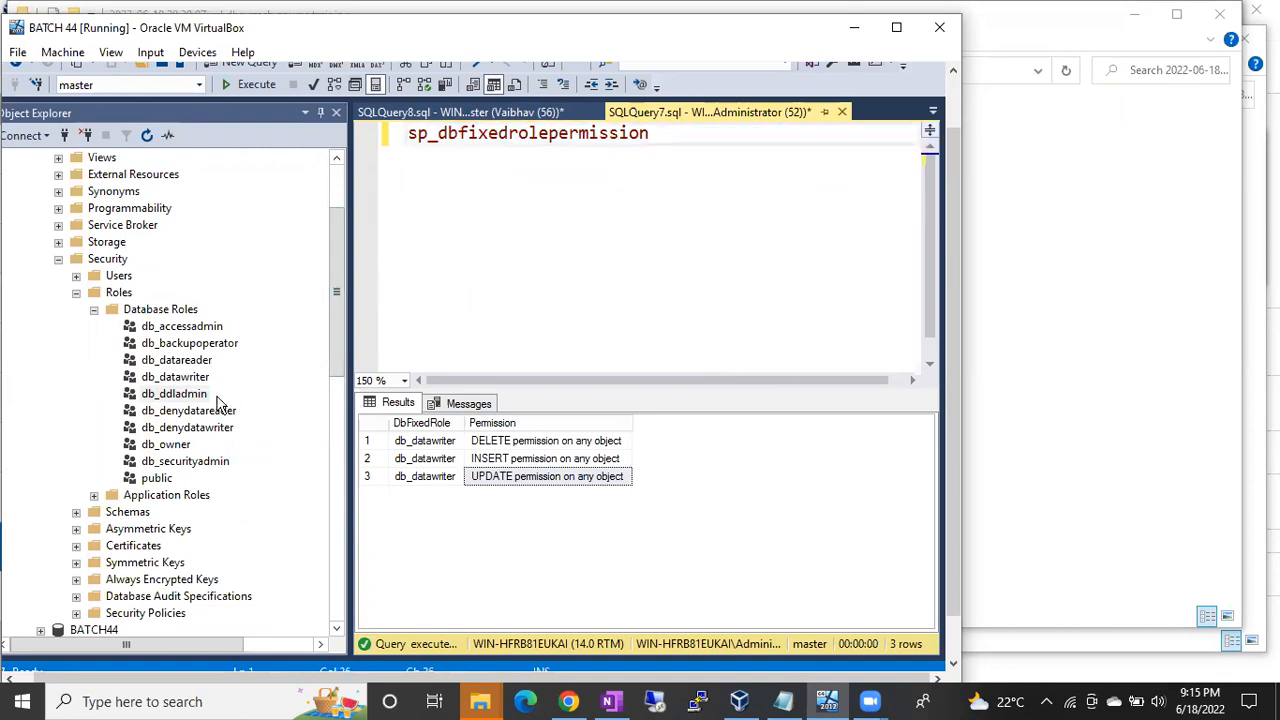
{"action": "left_click_drag", "start_coordinate": [216, 396], "coordinate": [712, 148]}
{"action": "left_click", "coordinate": [849, 169]}
{"action": "key", "text": "F5"}
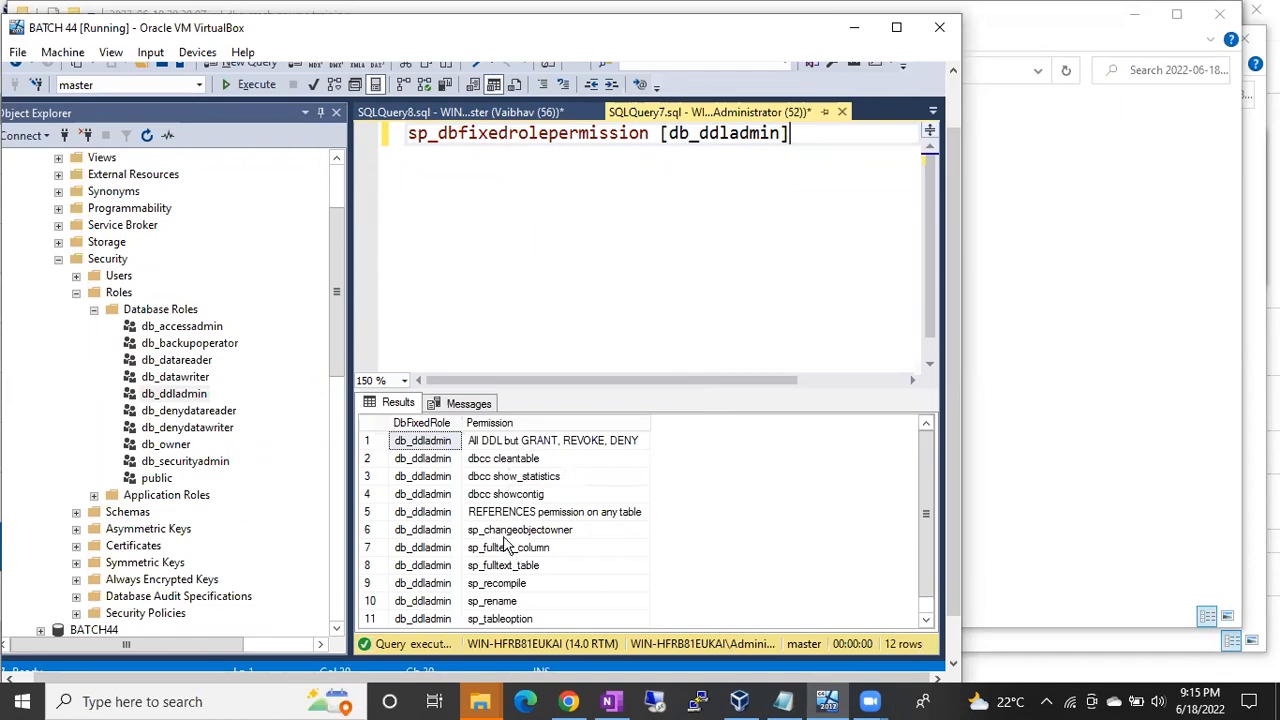
Step: Review db_ddladmin's permissions like sp_rename and TRUNCATE TABLE, then delete the role argument
{"action": "left_click", "coordinate": [507, 565]}
{"action": "scroll", "coordinate": [507, 572], "scroll_direction": "down", "scroll_amount": 1}
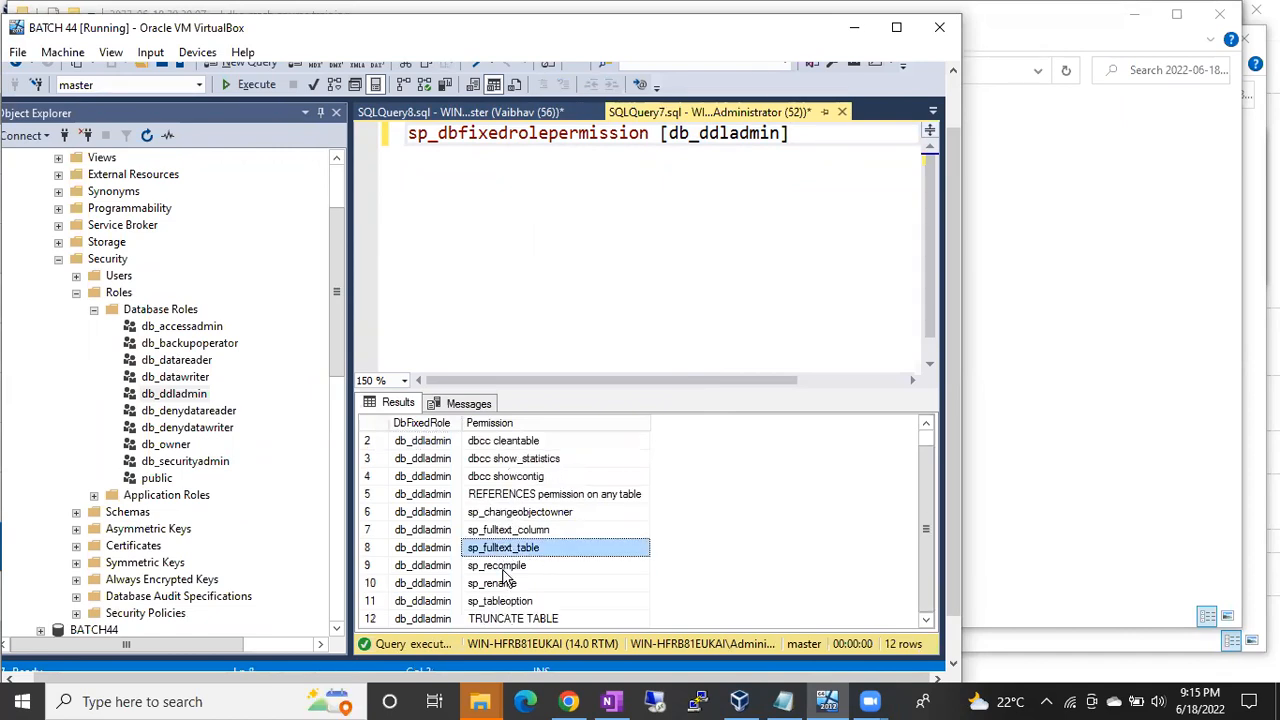
{"action": "left_click", "coordinate": [495, 583]}
{"action": "left_click", "coordinate": [497, 601]}
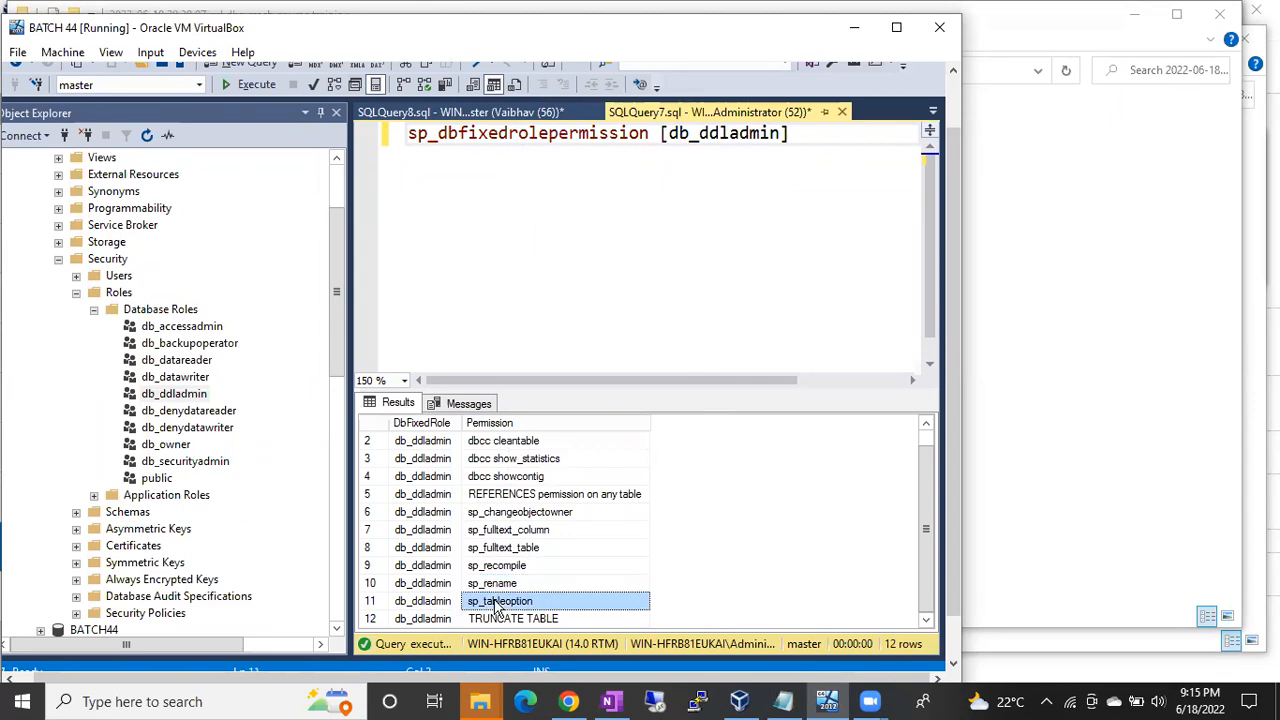
{"action": "left_click", "coordinate": [507, 619]}
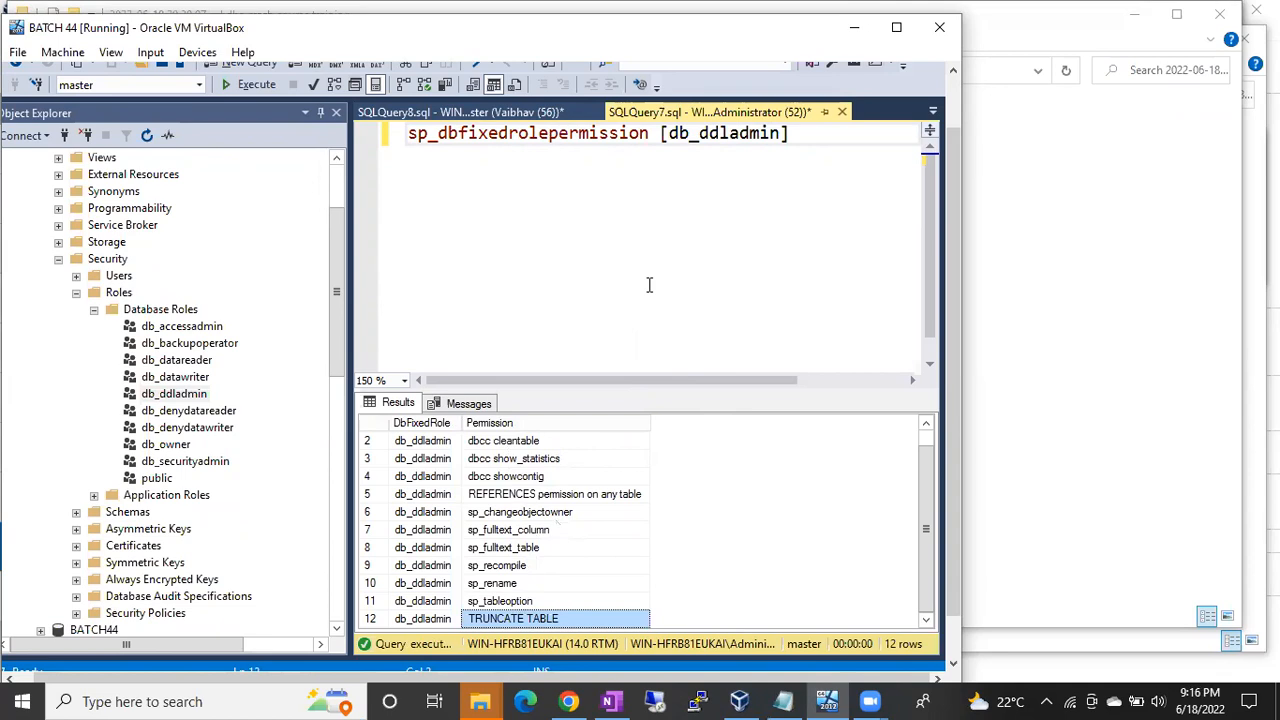
{"action": "double_click", "coordinate": [705, 145]}
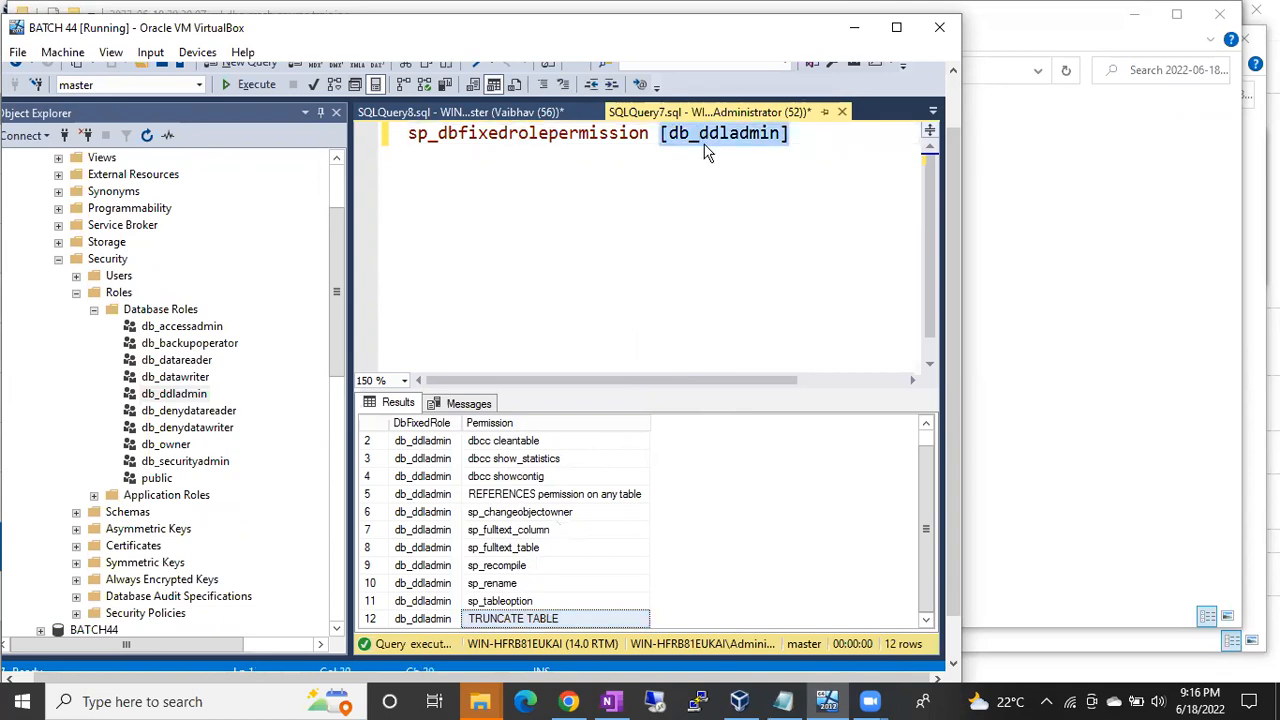
{"action": "key", "text": "BackSpace"}
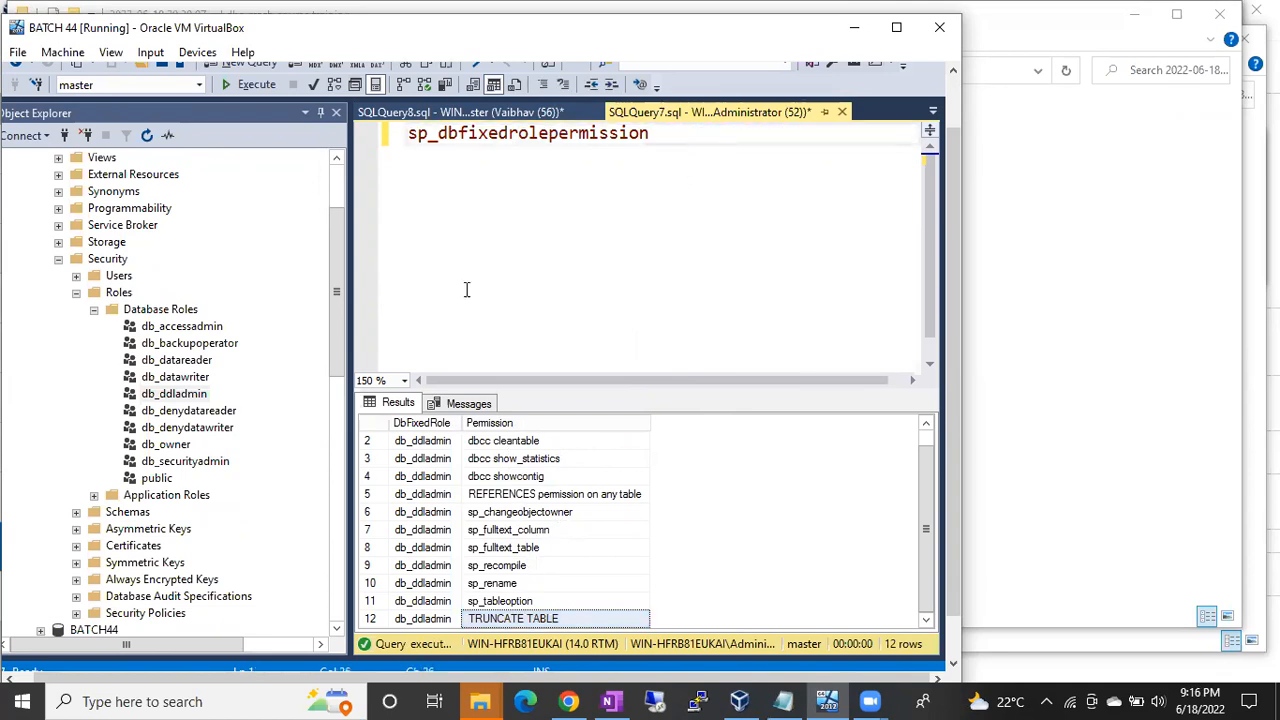
Step: Insert db_denydatareader as the sp_dbfixedrolepermission argument without running the query
{"action": "left_click", "coordinate": [197, 414]}
{"action": "left_click_drag", "start_coordinate": [197, 420], "coordinate": [682, 140]}
{"action": "left_click", "coordinate": [746, 188]}
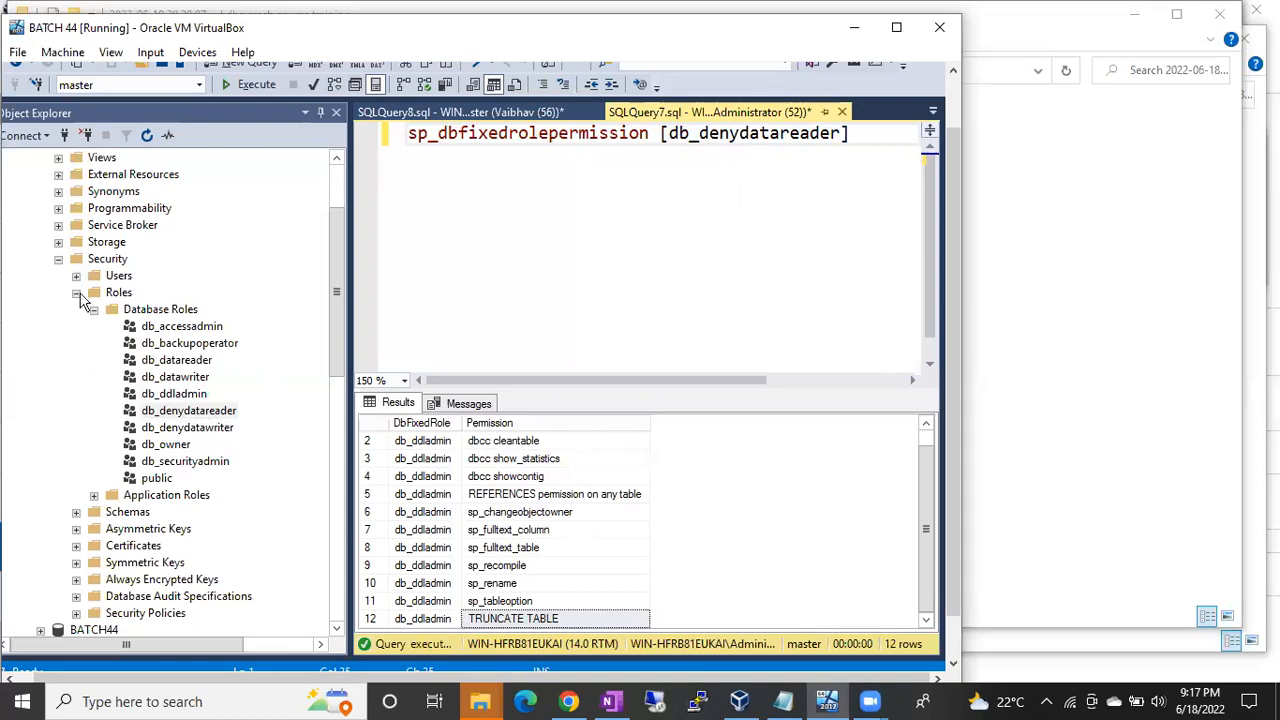
Step: Rerun select * from myntra..employee in the employee query window
{"action": "left_click", "coordinate": [427, 112]}
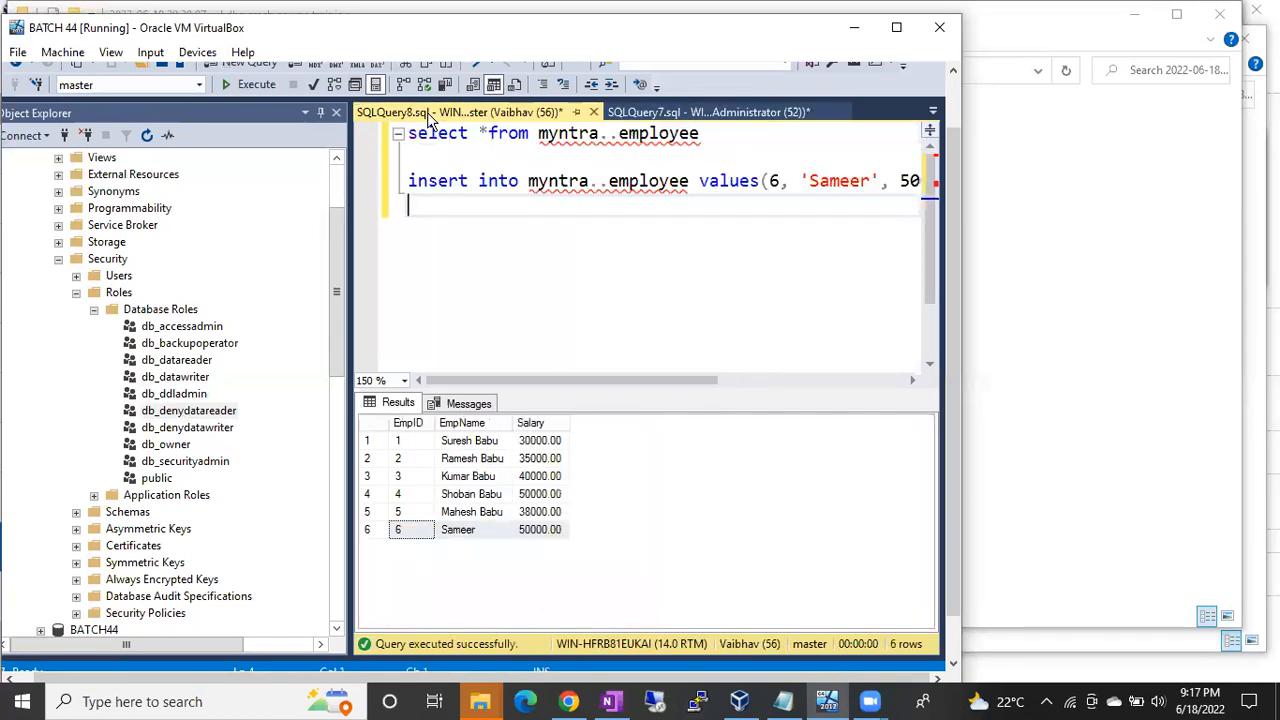
{"action": "left_click_drag", "start_coordinate": [700, 133], "coordinate": [385, 138]}
{"action": "key", "text": "F5"}
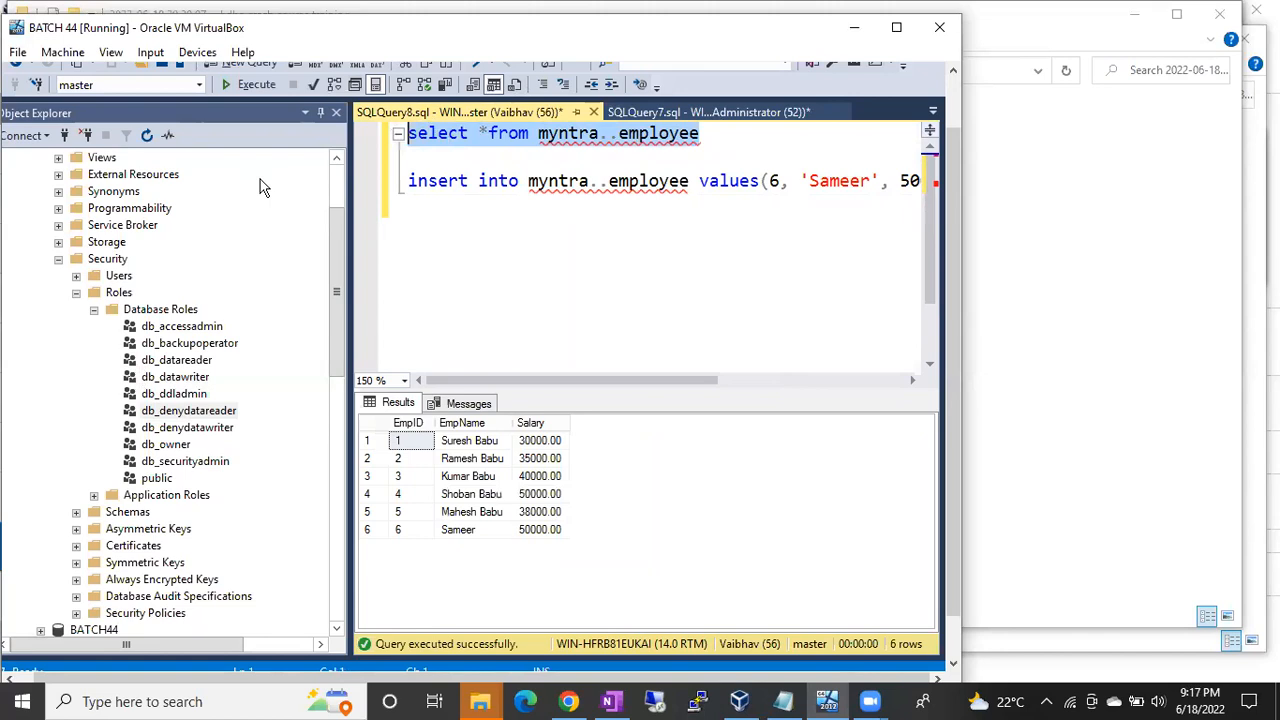
Step: Add the non-admin login to db_denydatareader on Myntra and save
{"action": "left_click", "coordinate": [58, 259]}
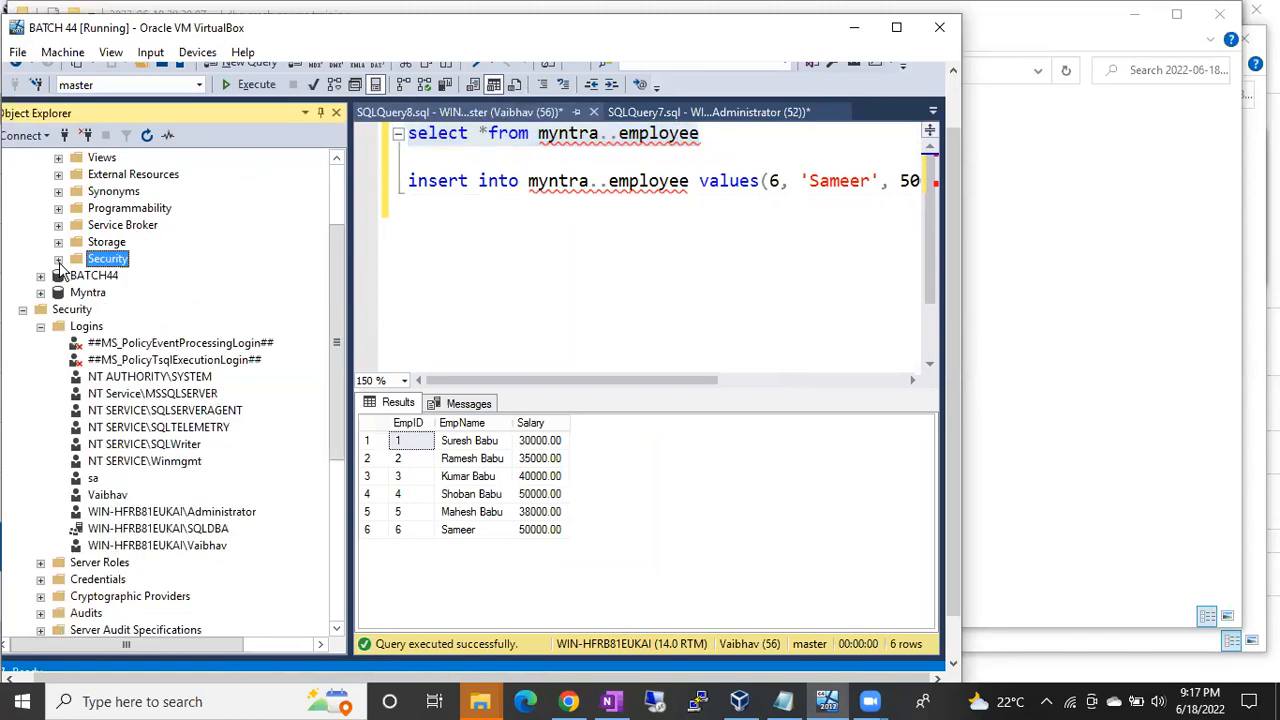
{"action": "double_click", "coordinate": [100, 495]}
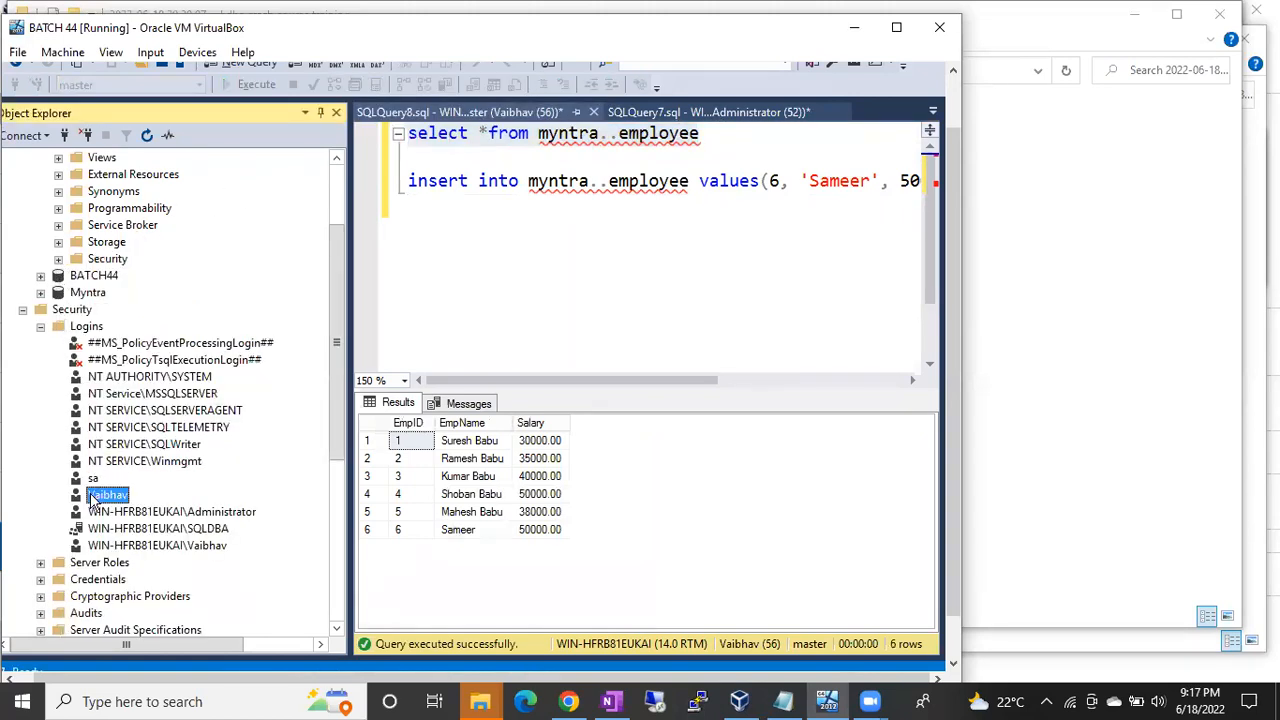
{"action": "left_click", "coordinate": [200, 112]}
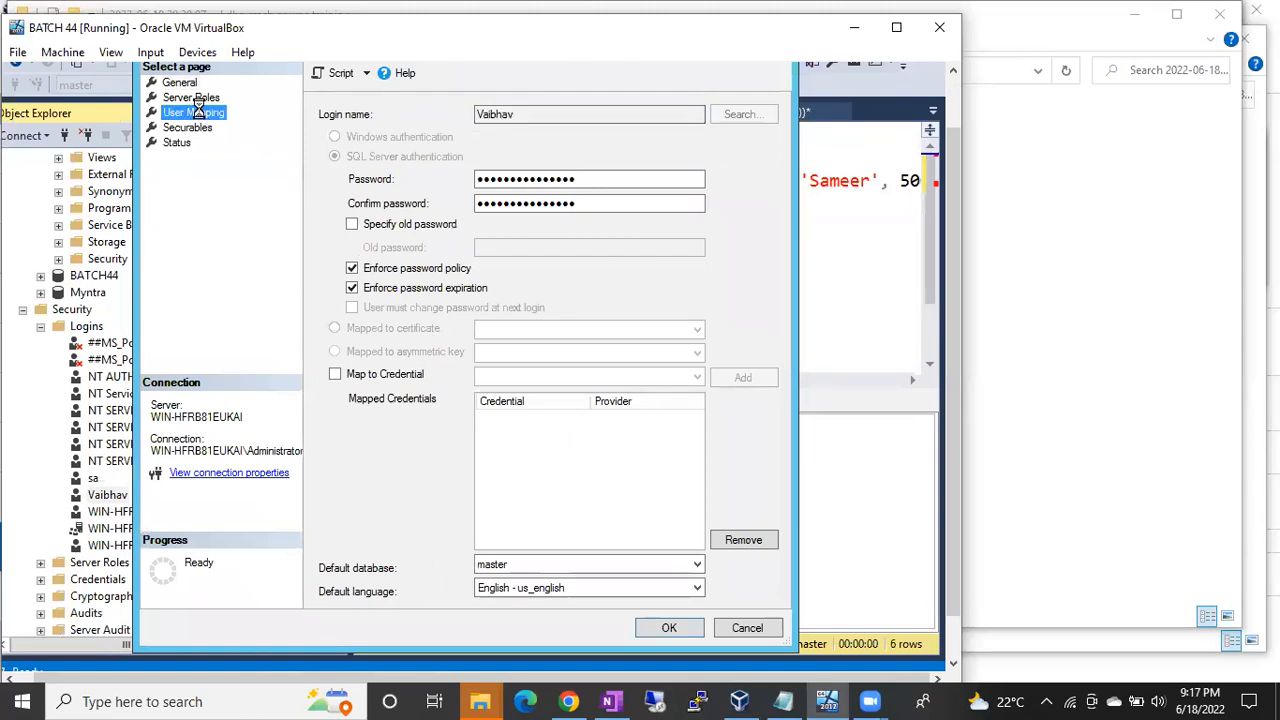
{"action": "left_click", "coordinate": [389, 233]}
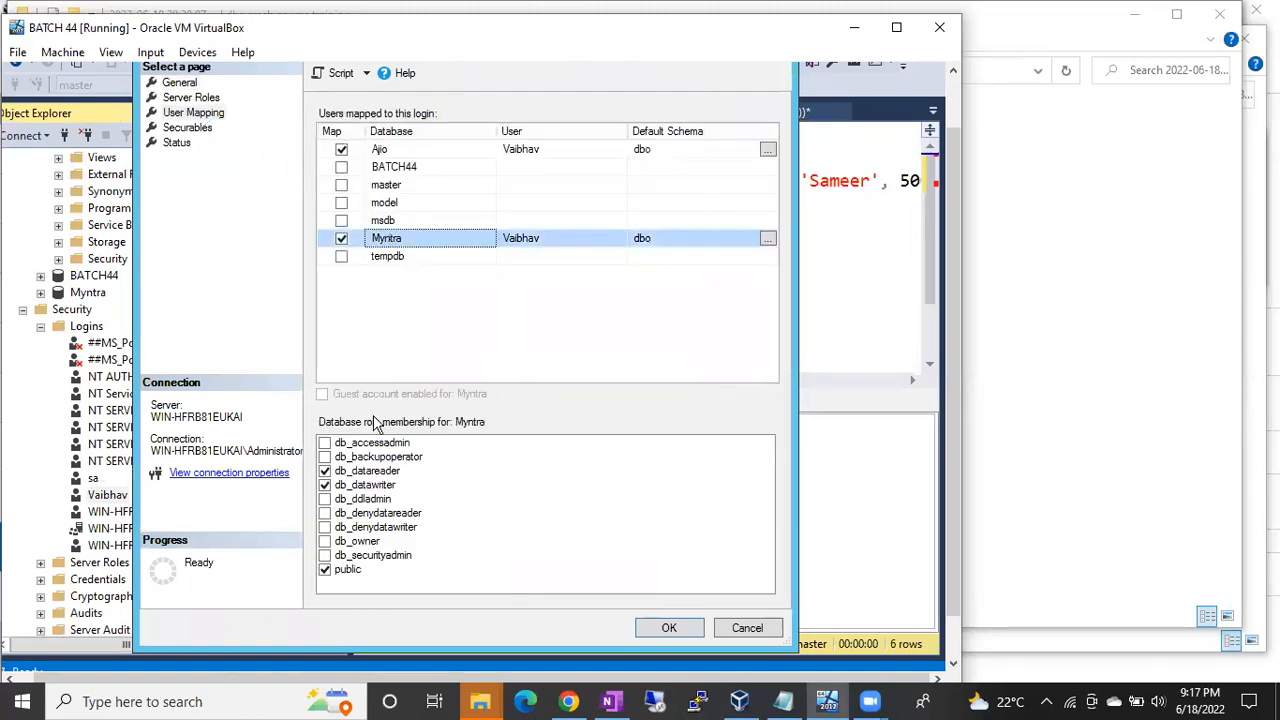
{"action": "left_click", "coordinate": [325, 513]}
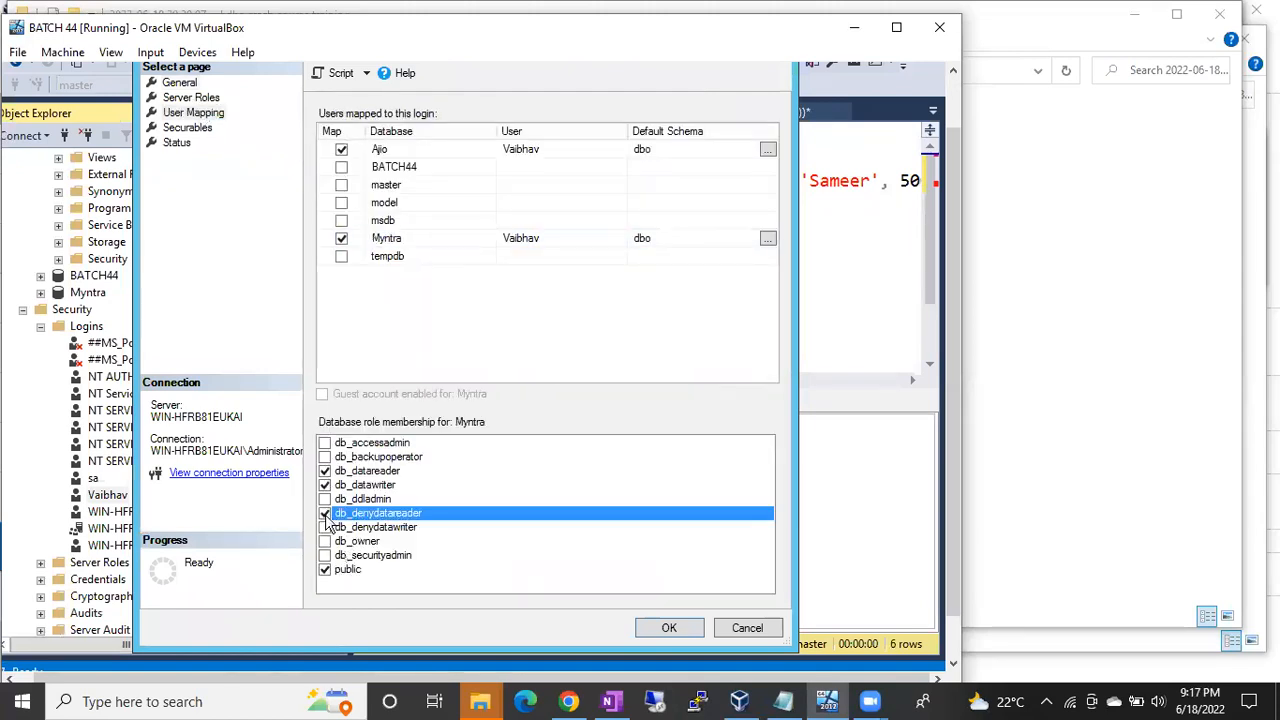
{"action": "left_click", "coordinate": [666, 628]}
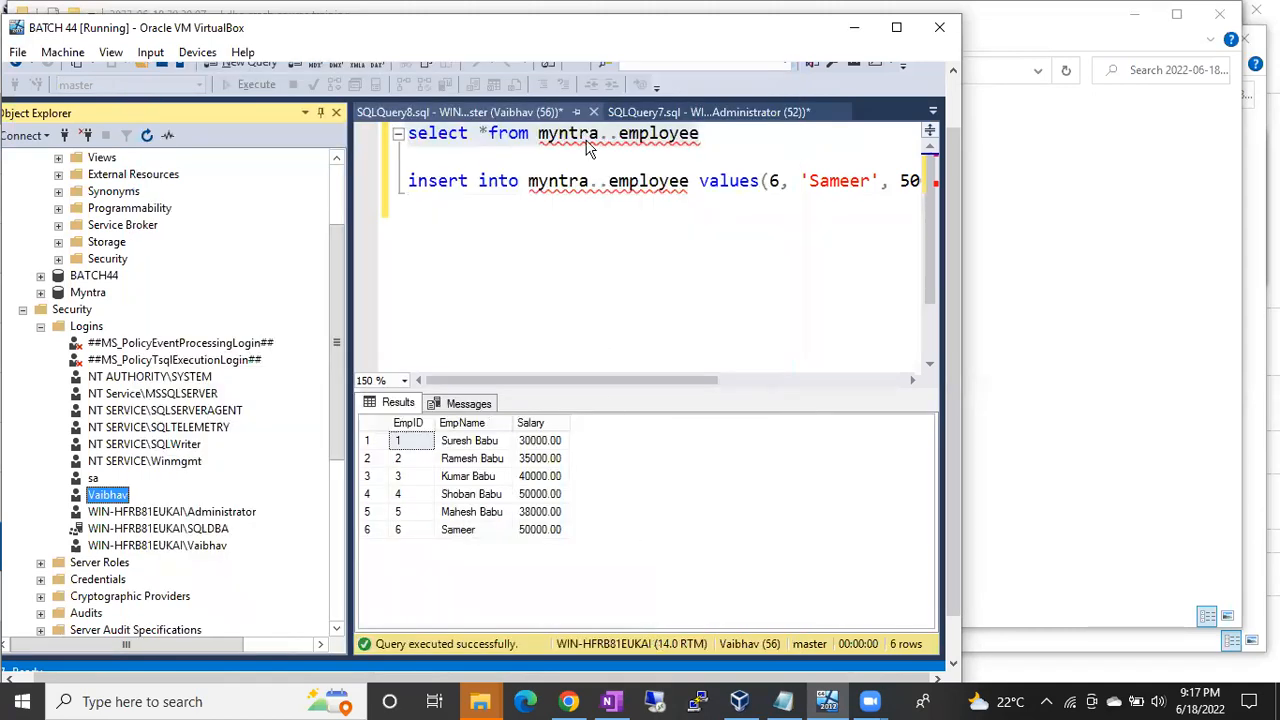
Step: Rerun the employee select and highlight the SELECT permission denied error
{"action": "left_click_drag", "start_coordinate": [715, 133], "coordinate": [350, 137]}
{"action": "key", "text": "F5"}
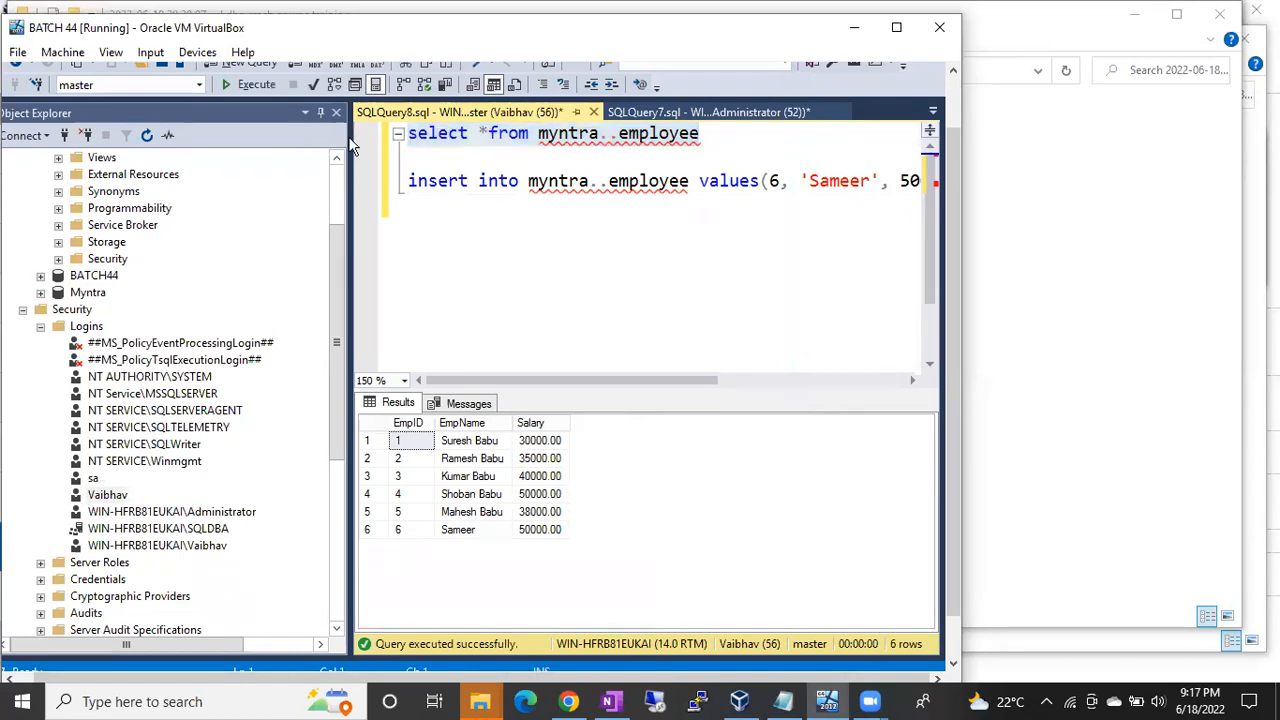
{"action": "left_click", "coordinate": [718, 160]}
{"action": "left_click", "coordinate": [714, 134]}
{"action": "left_click_drag", "start_coordinate": [714, 134], "coordinate": [375, 133]}
{"action": "key", "text": "F5"}
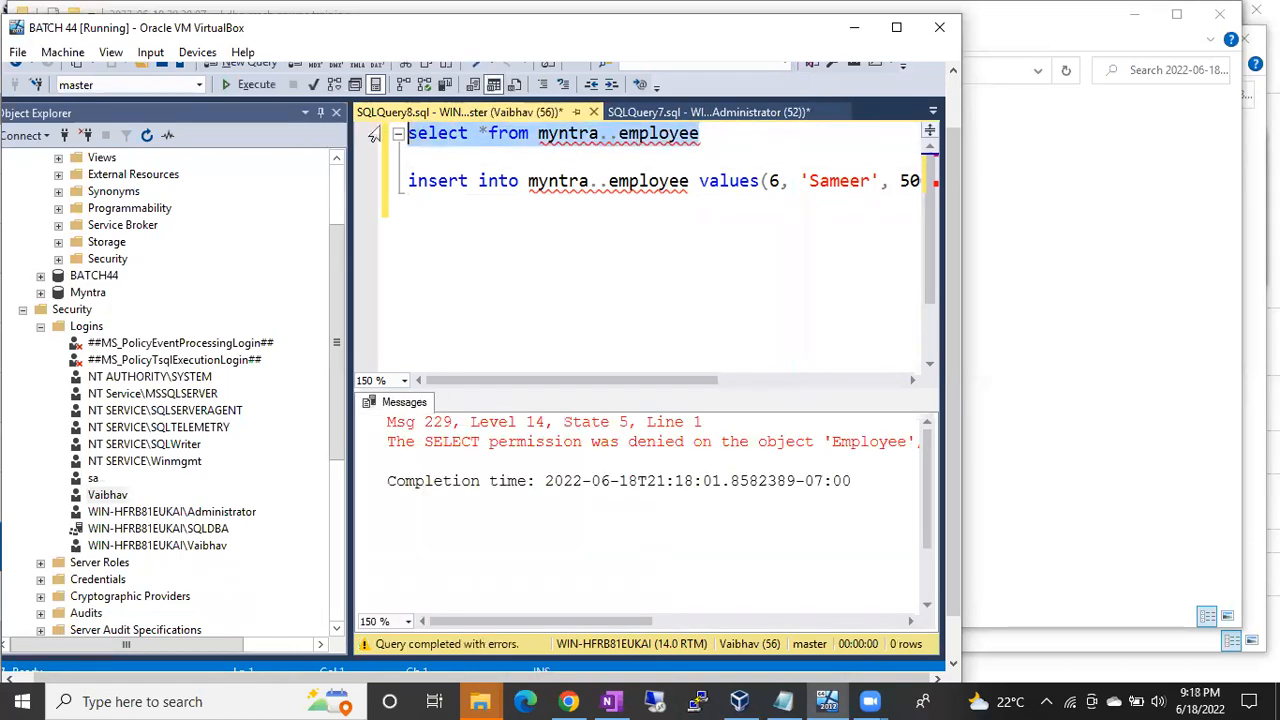
{"action": "left_click_drag", "start_coordinate": [424, 441], "coordinate": [694, 450]}
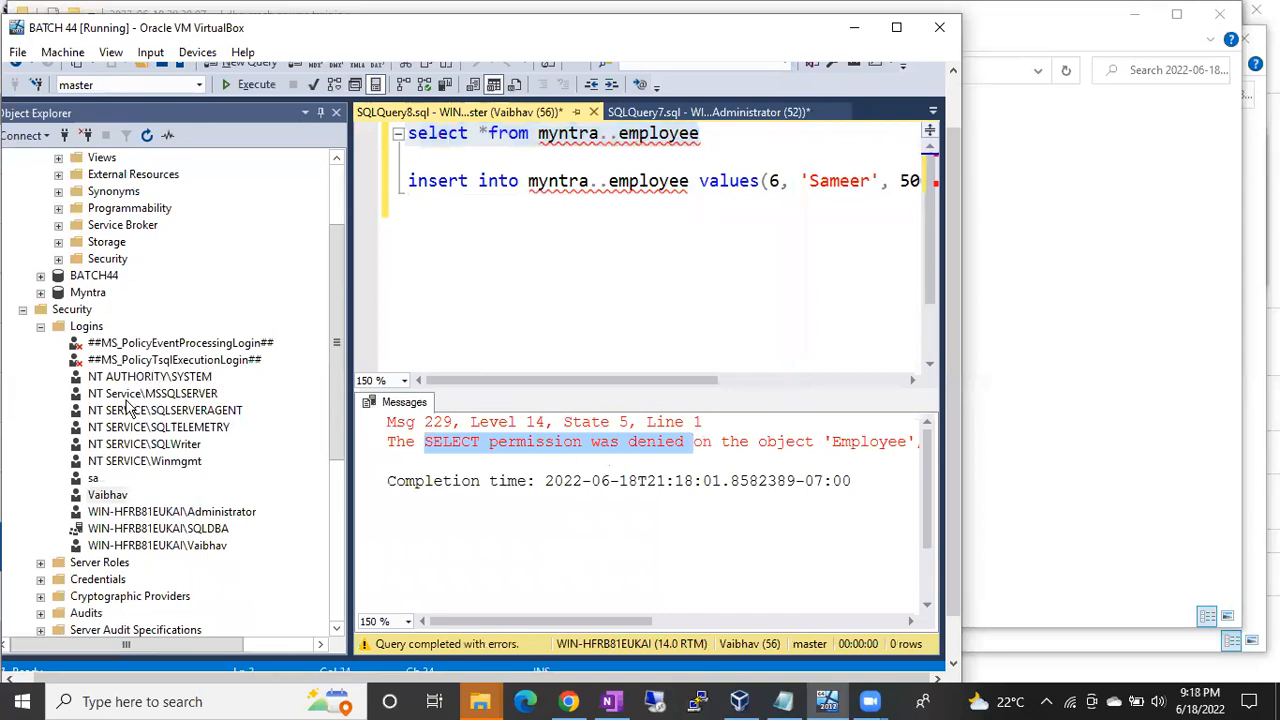
Step: Add db_denydatawriter and db_owner to the login's Myntra role memberships and save
{"action": "double_click", "coordinate": [107, 496]}
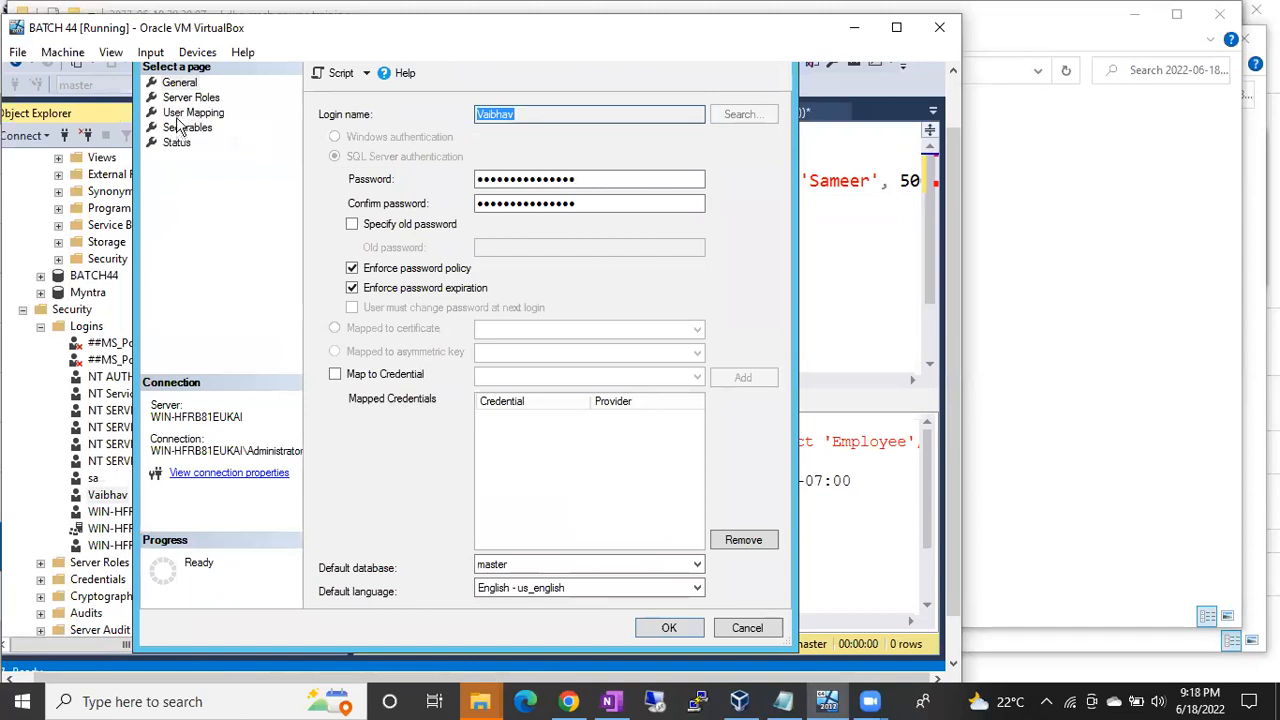
{"action": "left_click", "coordinate": [188, 113]}
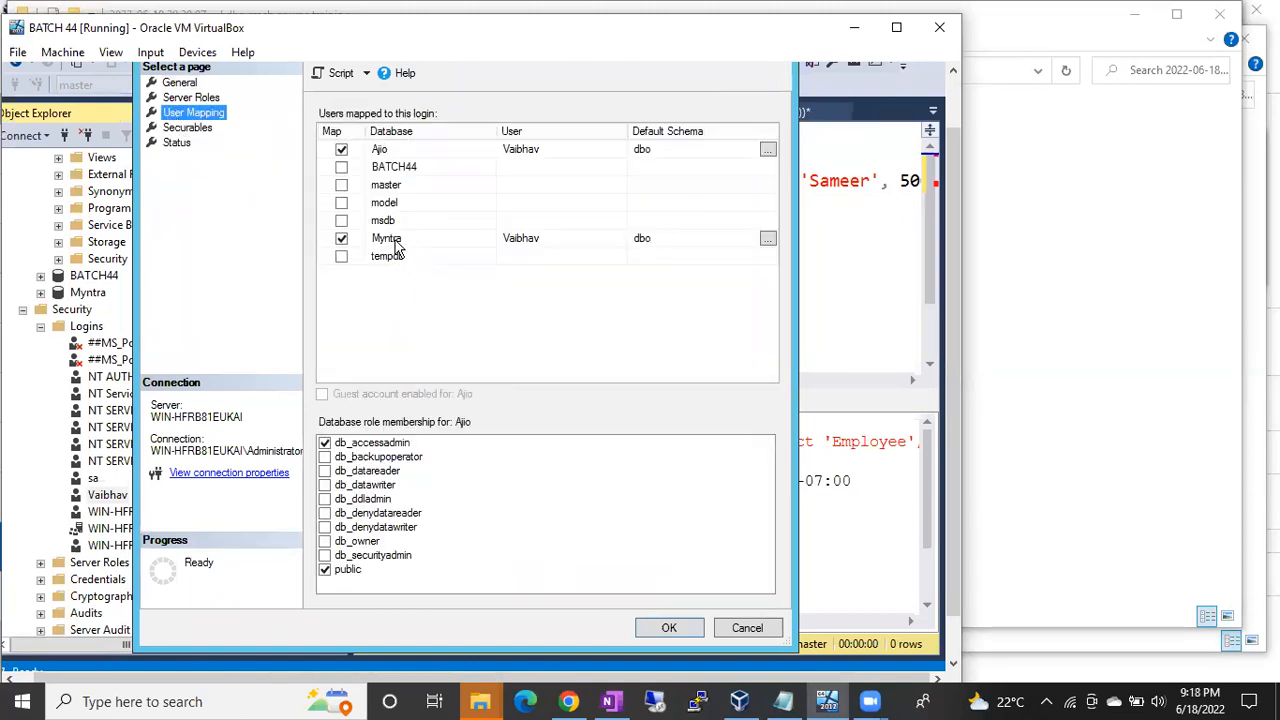
{"action": "left_click", "coordinate": [397, 245]}
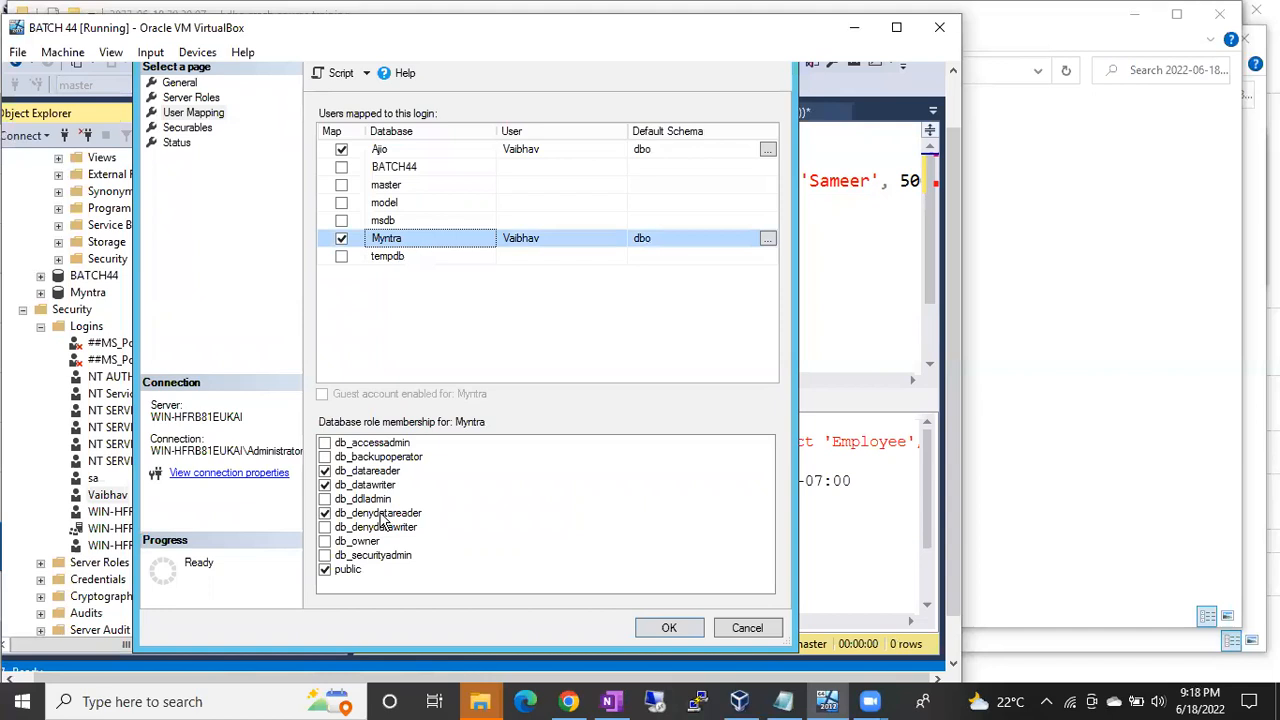
{"action": "left_click", "coordinate": [329, 532]}
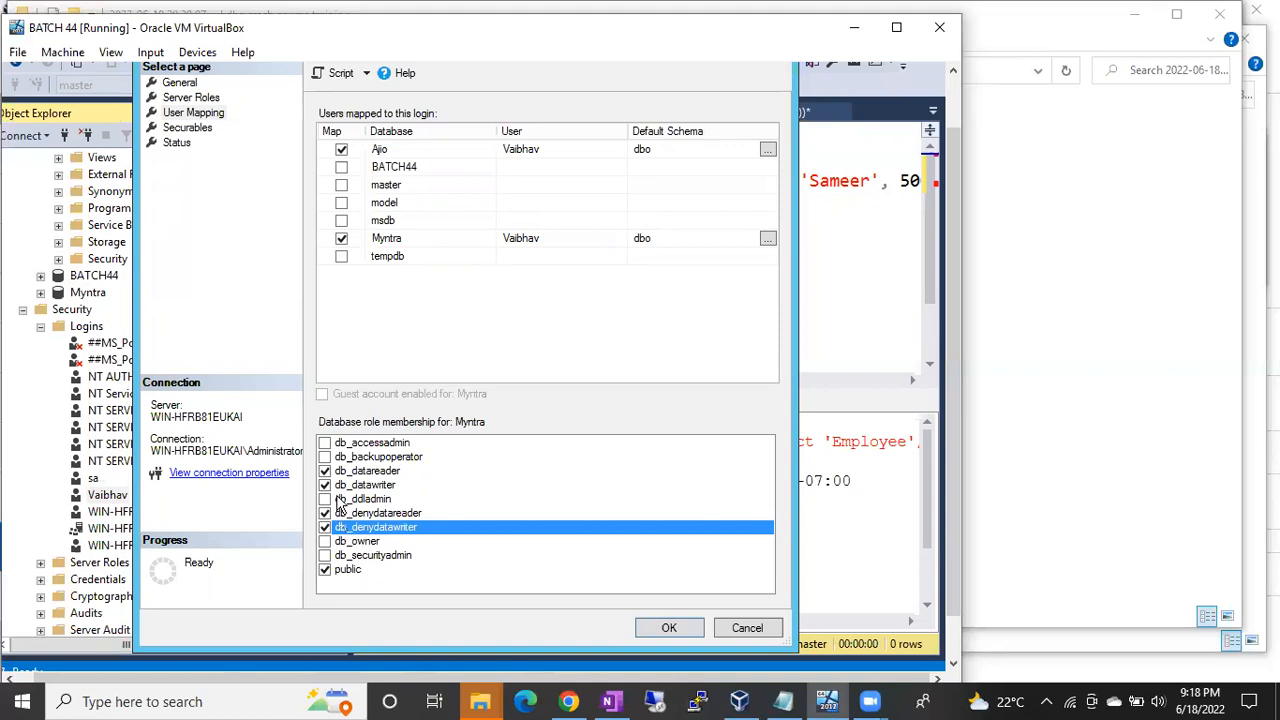
{"action": "left_click", "coordinate": [325, 542]}
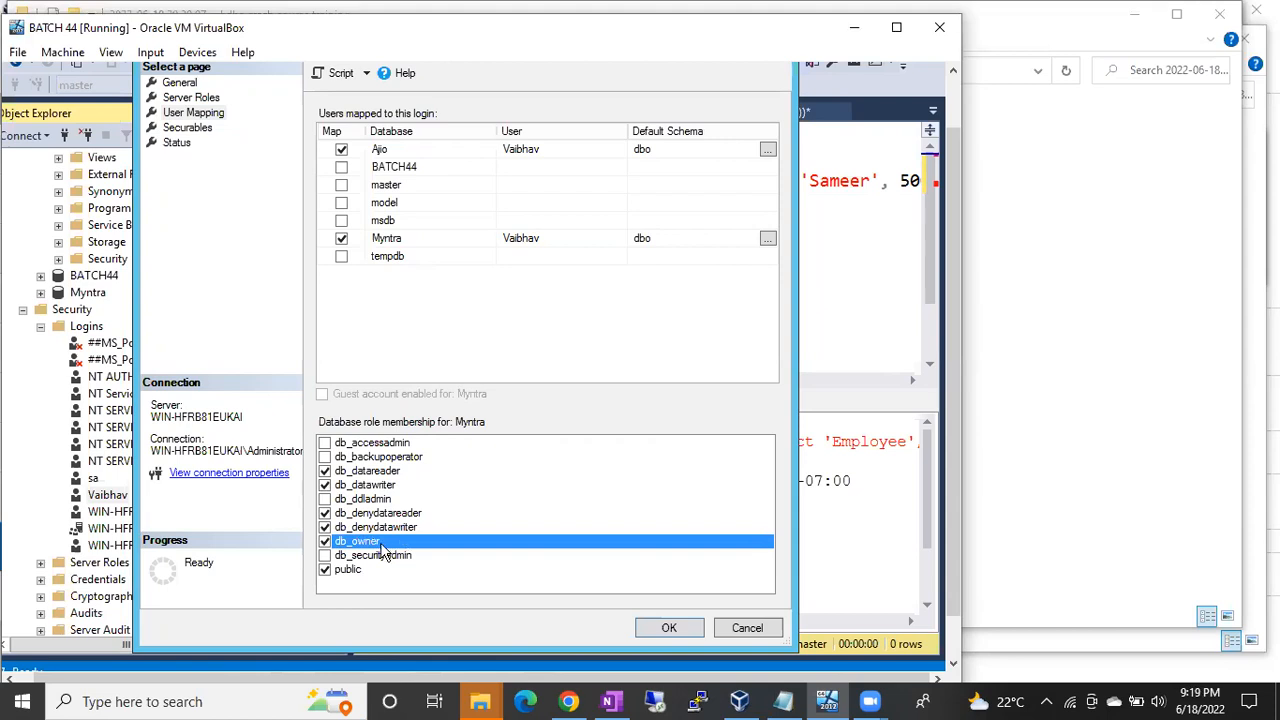
{"action": "left_click", "coordinate": [667, 627]}
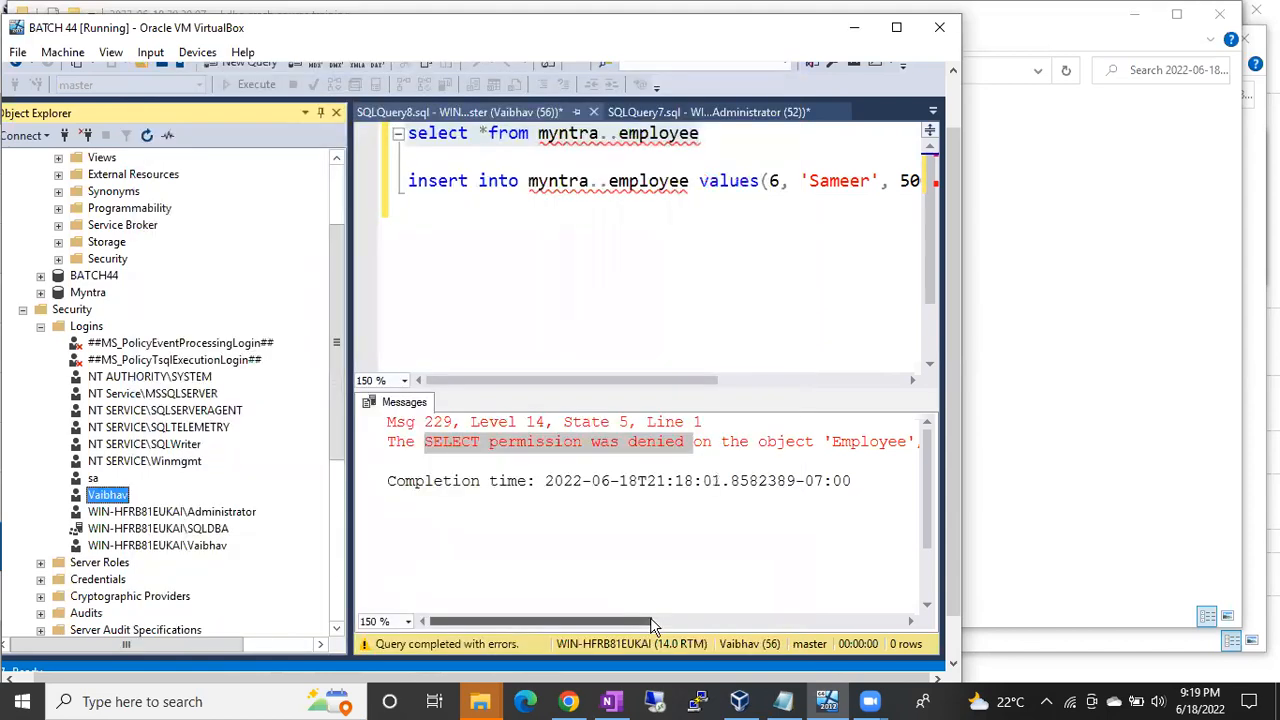
Step: Rerun the employee SELECT query and highlight the Msg 229 SELECT permission denied error
{"action": "left_click", "coordinate": [722, 141]}
{"action": "left_click_drag", "start_coordinate": [722, 141], "coordinate": [381, 138]}
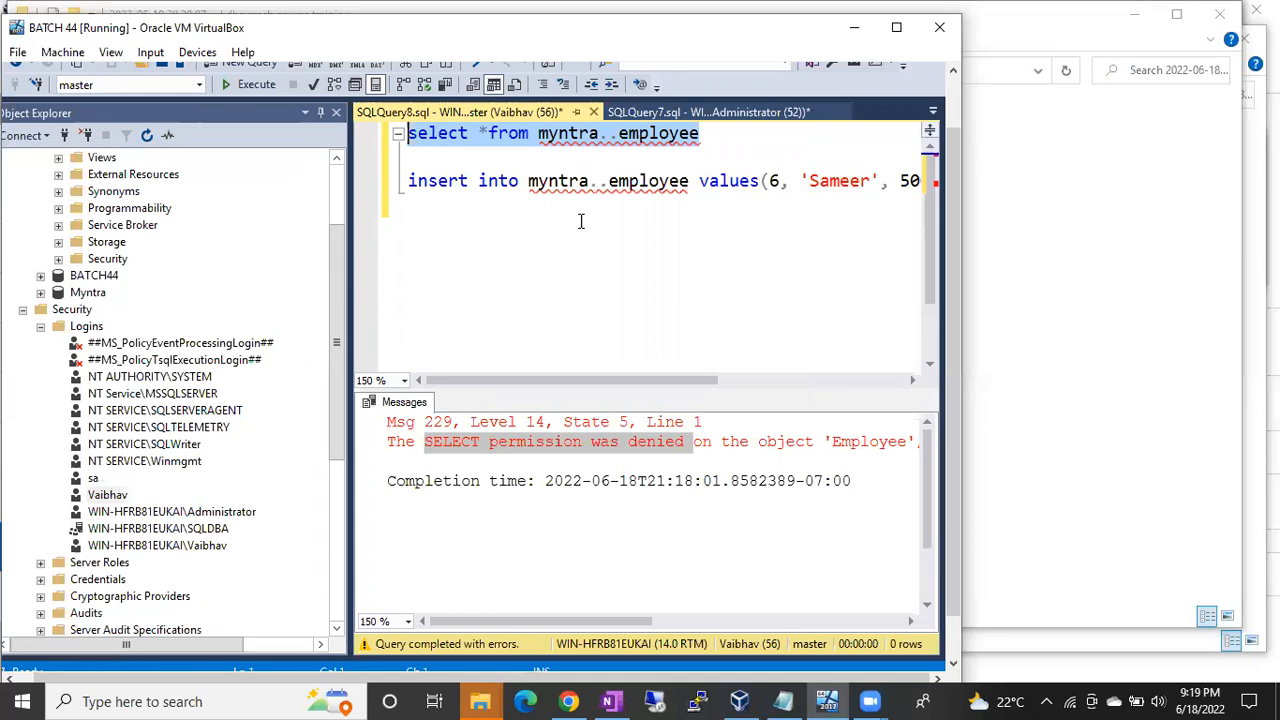
{"action": "left_click", "coordinate": [710, 151]}
{"action": "left_click_drag", "start_coordinate": [710, 144], "coordinate": [368, 136]}
{"action": "left_click", "coordinate": [225, 86]}
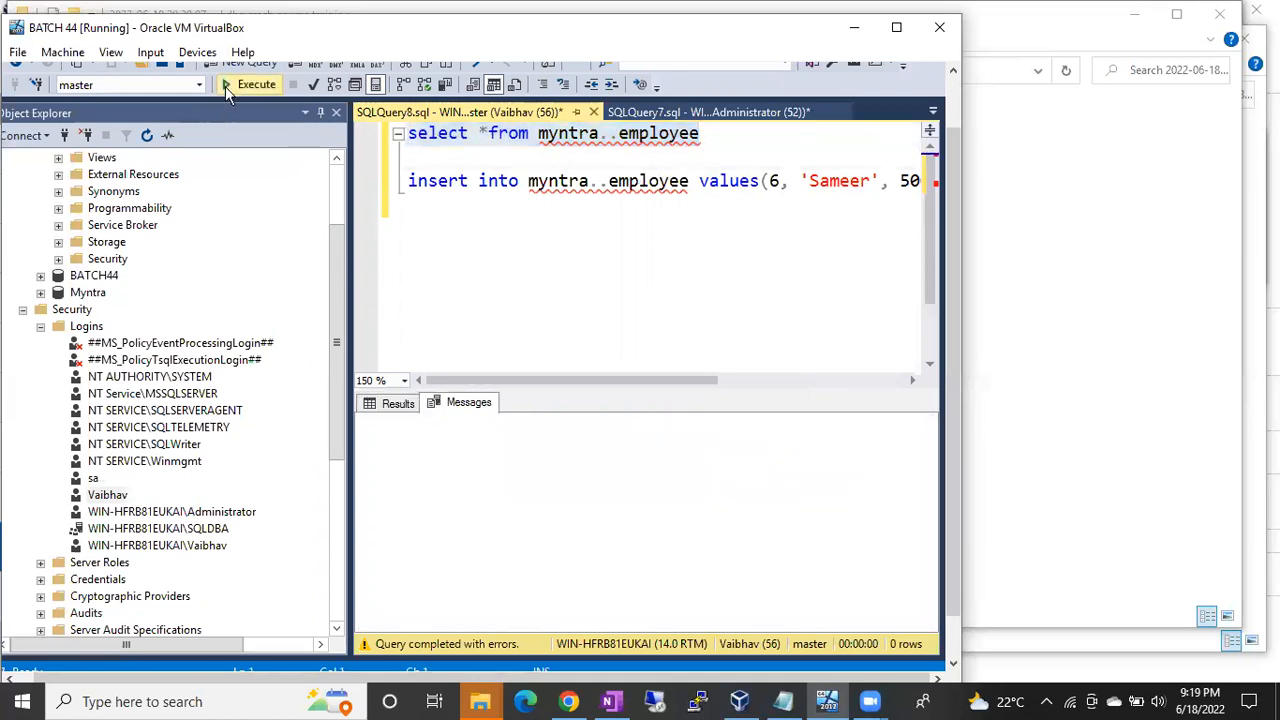
{"action": "left_click_drag", "start_coordinate": [419, 441], "coordinate": [690, 444]}
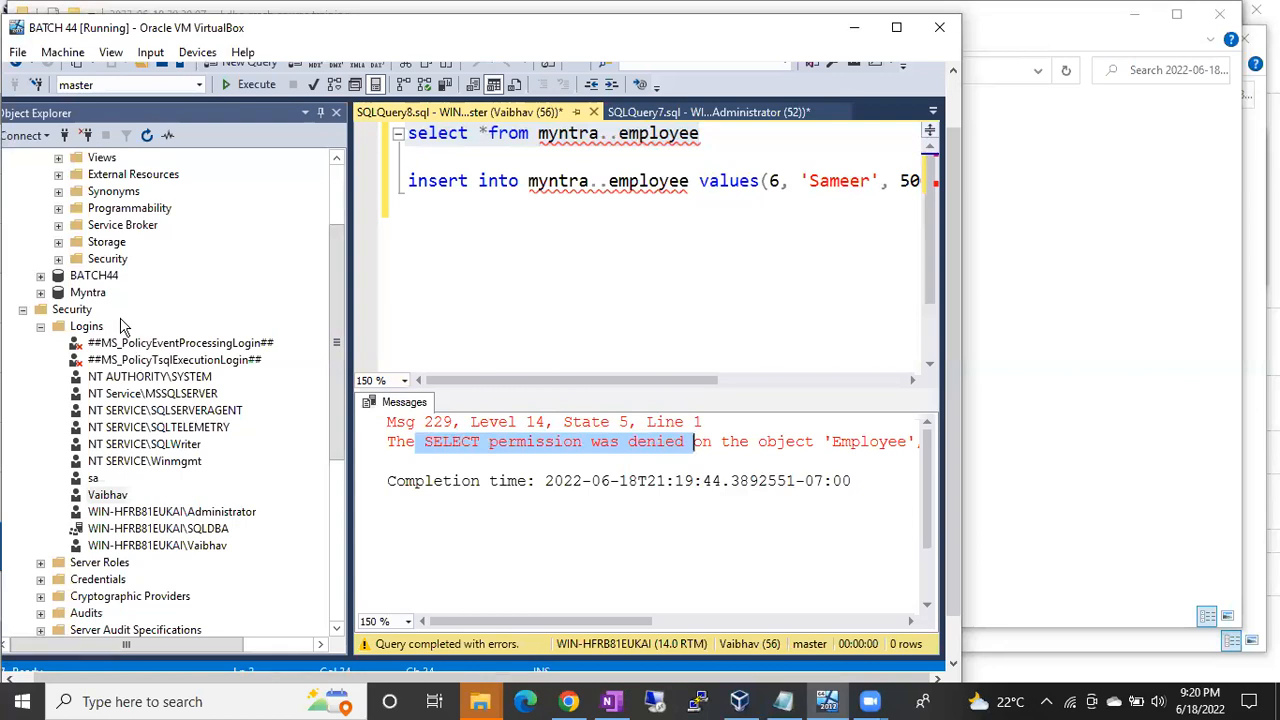
Step: Expand the database's fixed roles in Object Explorer and select db_securityadmin
{"action": "left_click", "coordinate": [58, 259]}
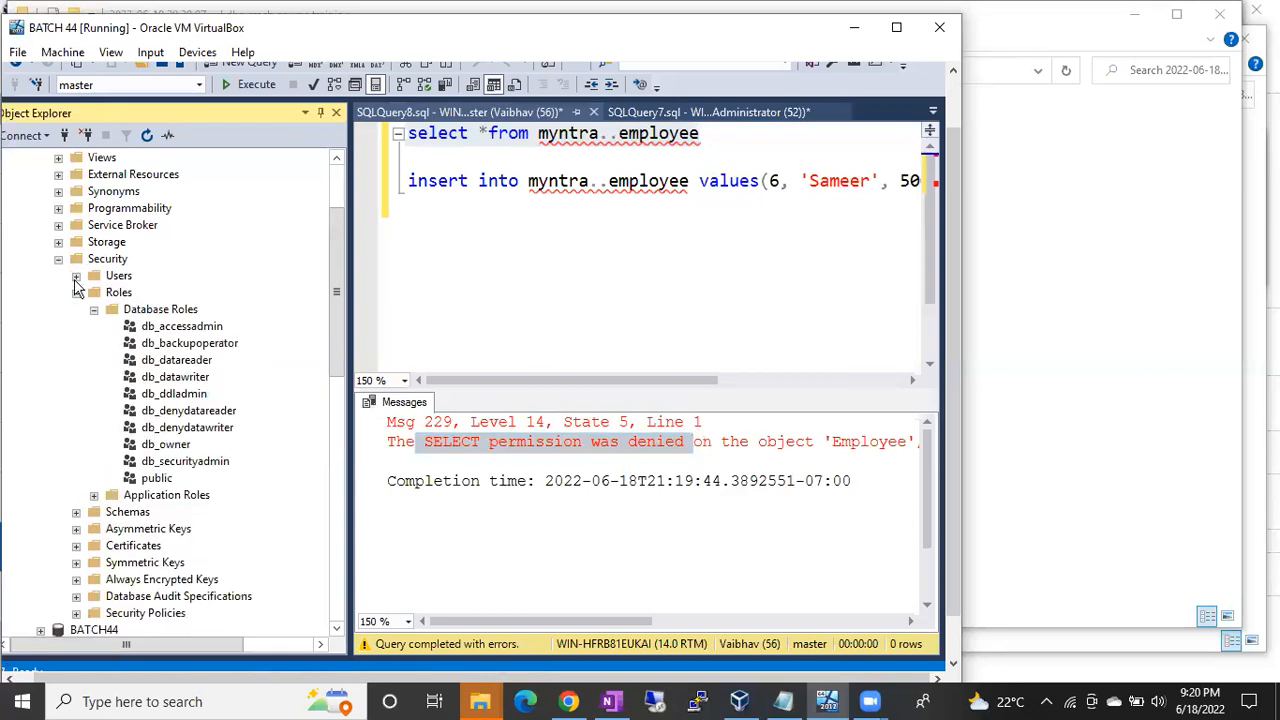
{"action": "left_click", "coordinate": [180, 446]}
{"action": "left_click", "coordinate": [193, 463]}
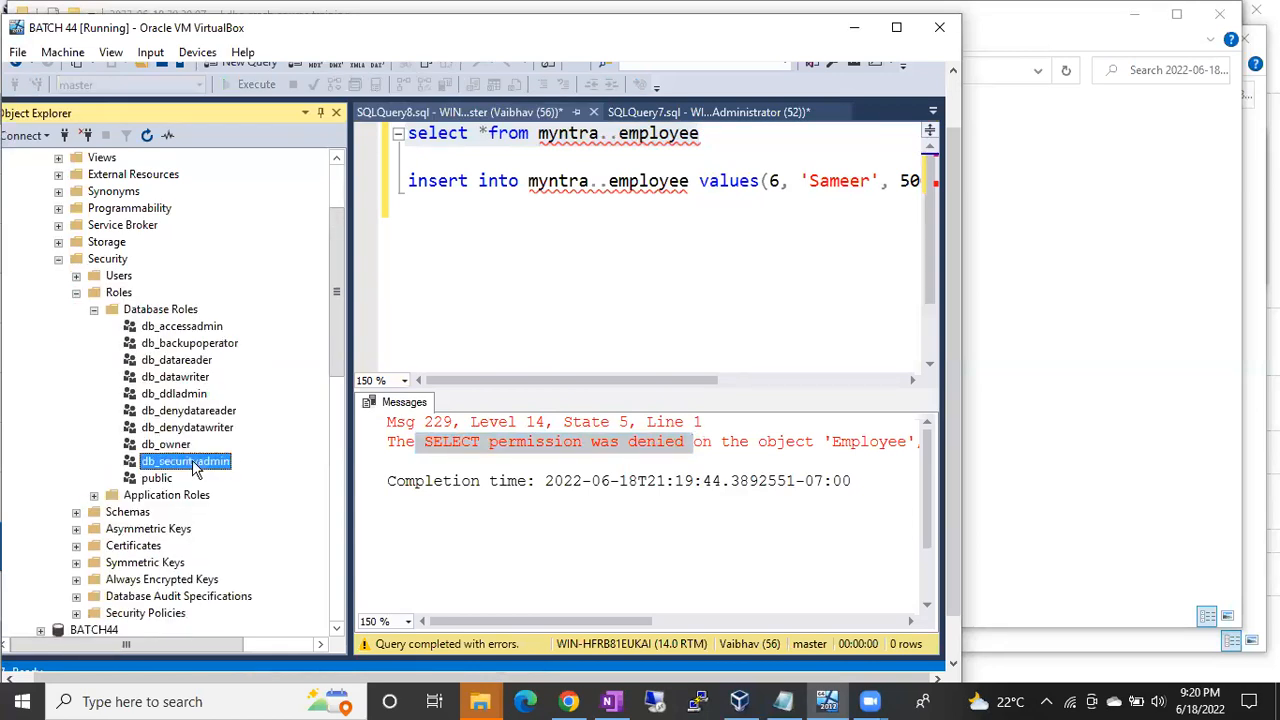
Step: Replace the [db_denydatareader] argument of sp_dbfixedrolepermission with db_securityadmin
{"action": "left_click", "coordinate": [656, 112]}
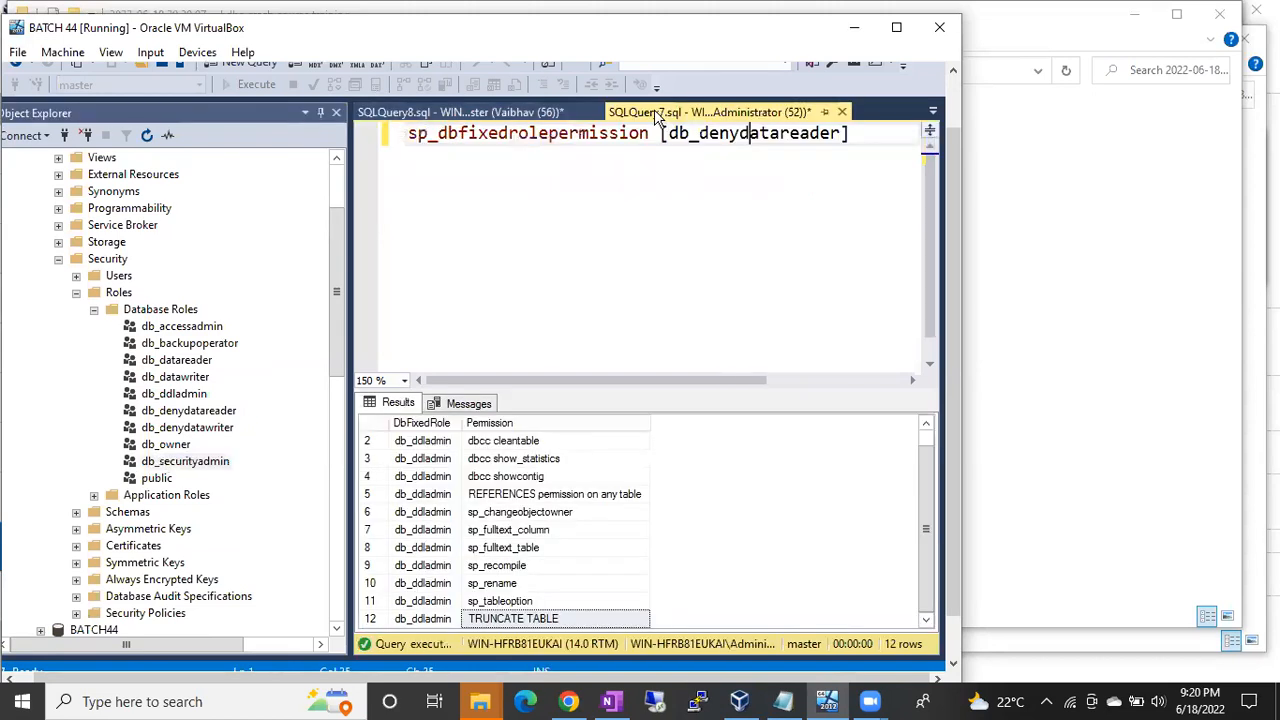
{"action": "triple_click", "coordinate": [698, 140]}
{"action": "left_click", "coordinate": [698, 138]}
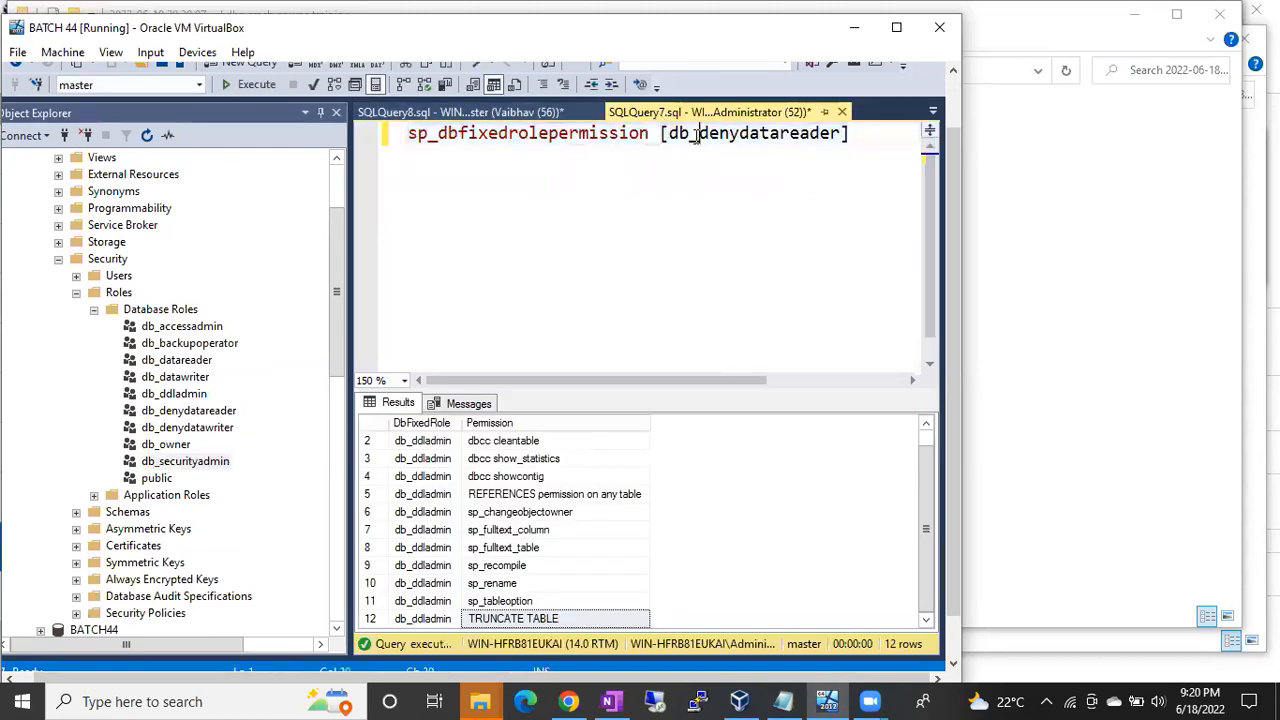
{"action": "left_click_drag", "start_coordinate": [852, 134], "coordinate": [660, 133]}
{"action": "key", "text": "BackSpace"}
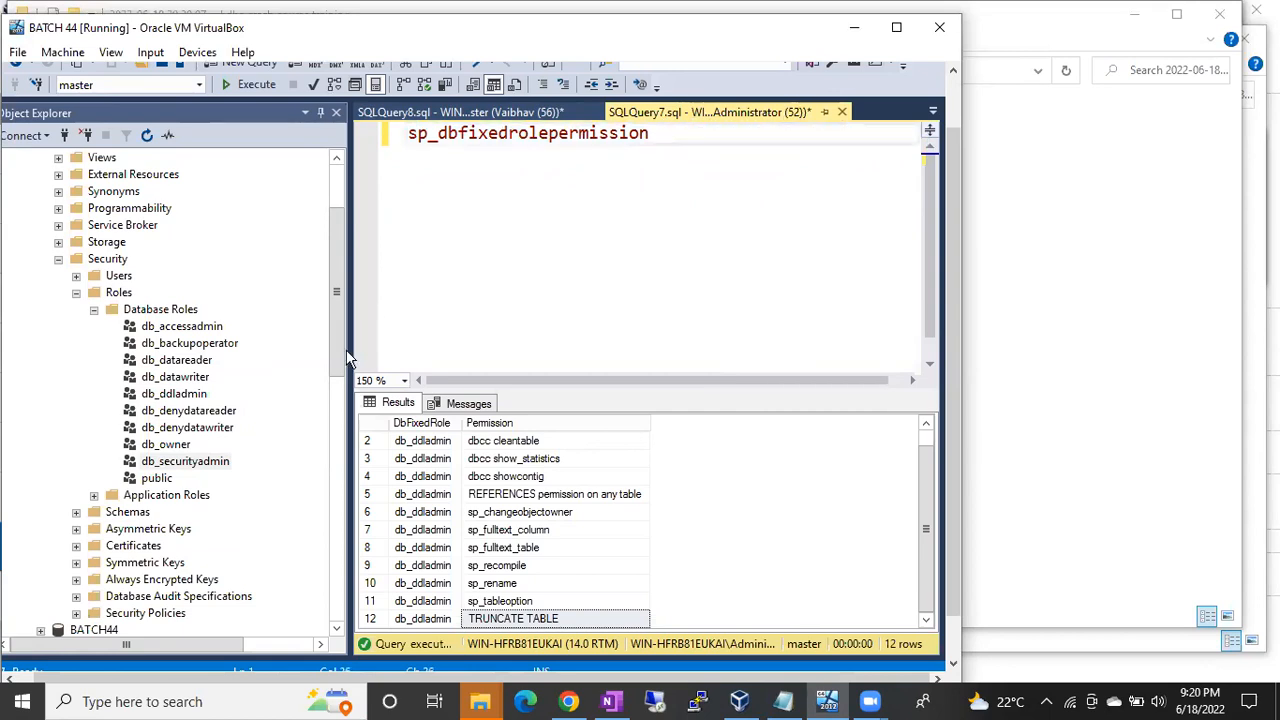
{"action": "left_click_drag", "start_coordinate": [205, 463], "coordinate": [786, 163]}
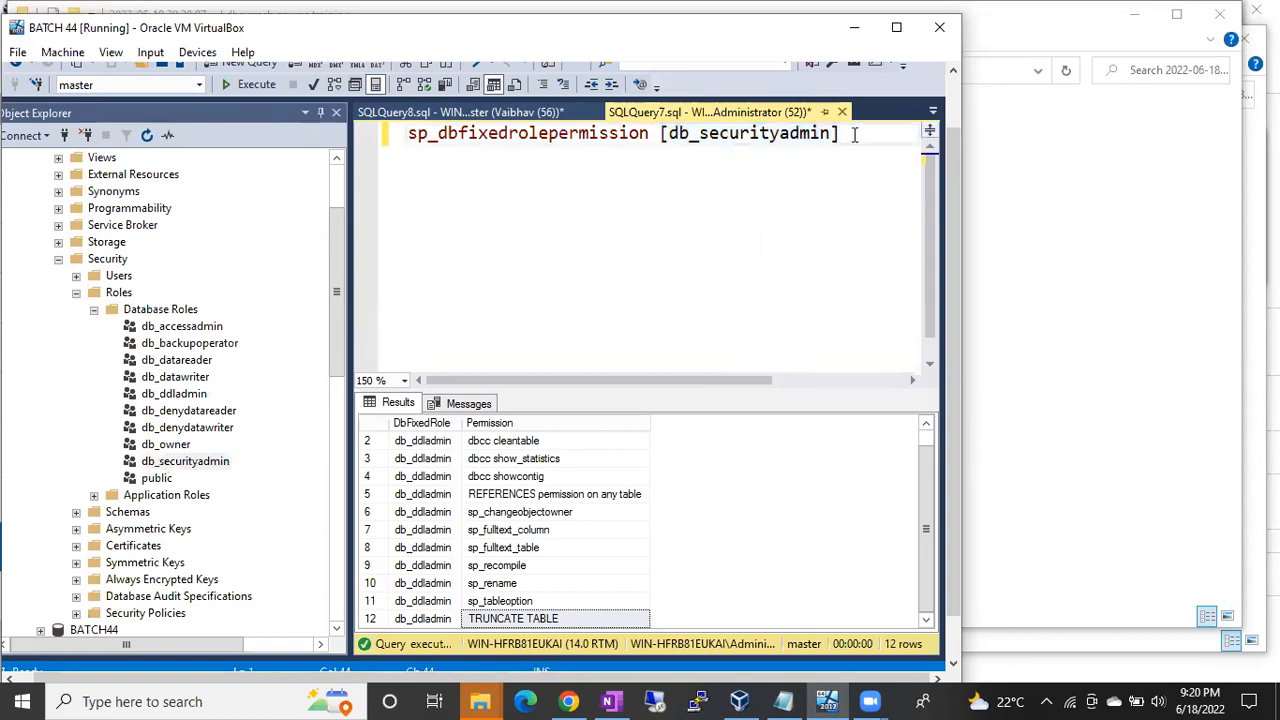
Step: Run sp_dbfixedrolepermission [db_securityadmin] to list its 11 fixed permissions
{"action": "left_click_drag", "start_coordinate": [849, 133], "coordinate": [366, 138]}
{"action": "key", "text": "F5"}
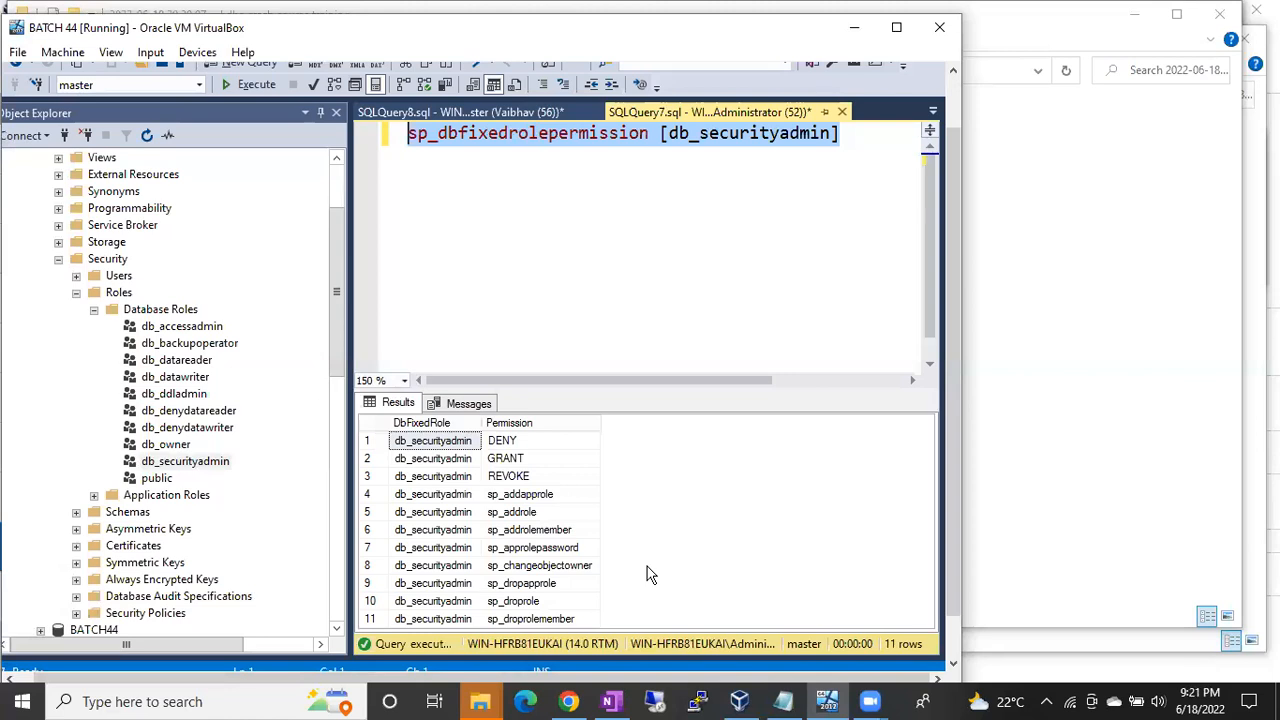
{"action": "right_click", "coordinate": [165, 314]}
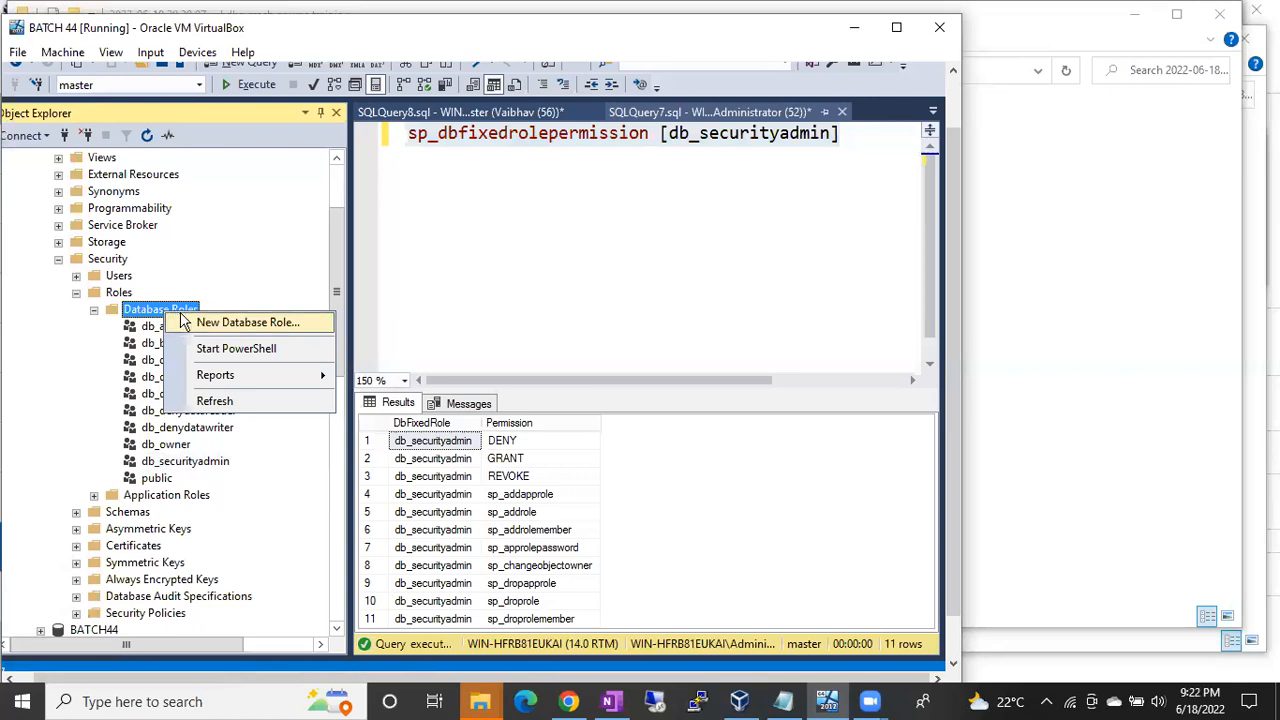
{"action": "left_click", "coordinate": [240, 322]}
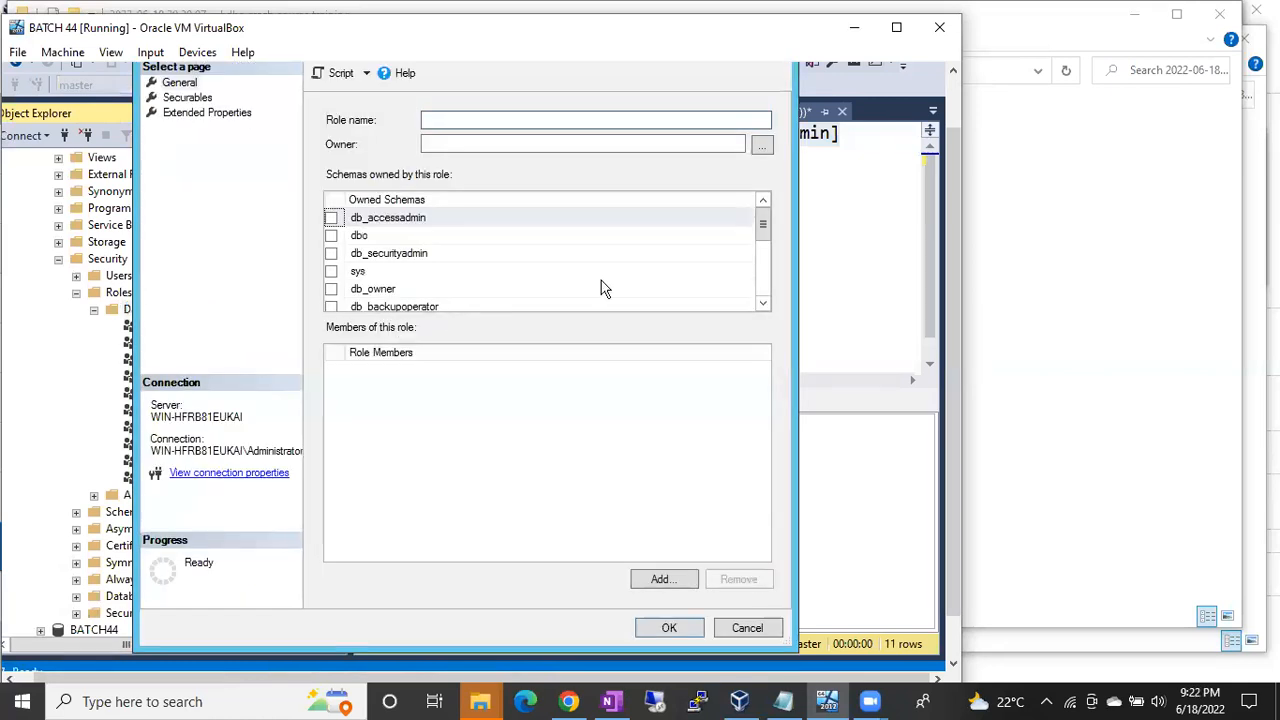
{"action": "type", "text": "B44DBCUSTOMROLE"}
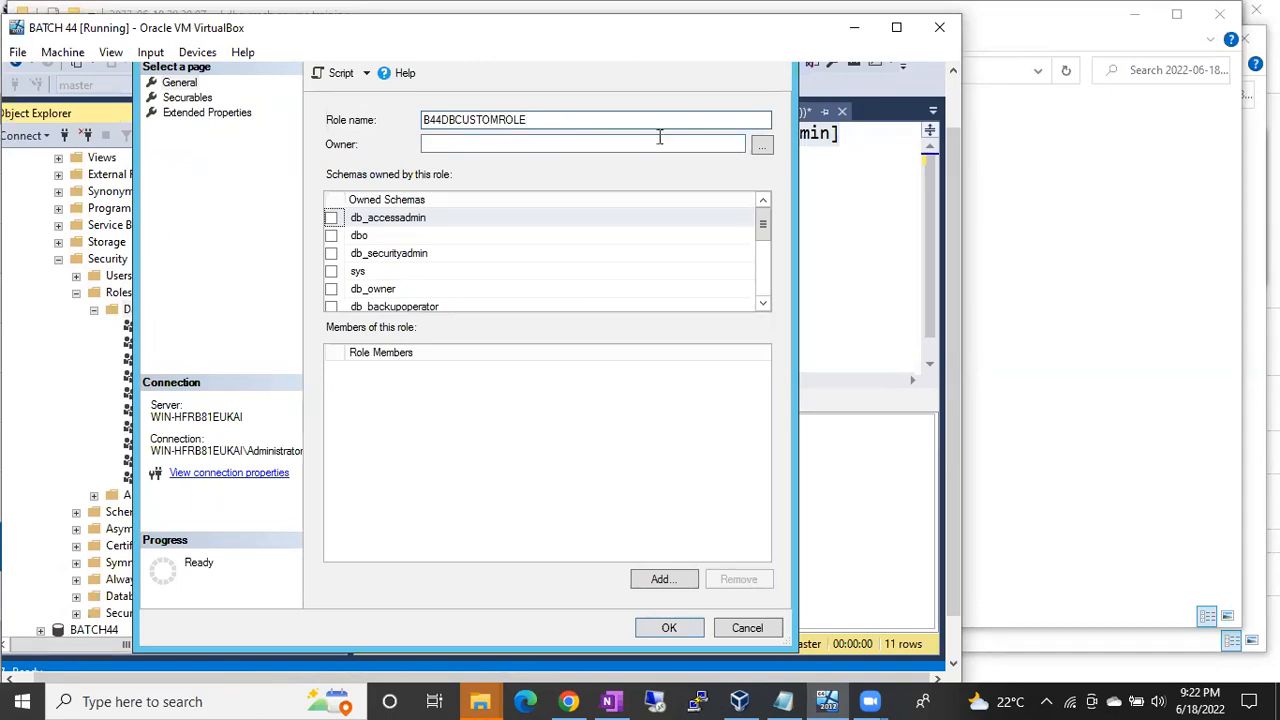
{"action": "left_click_drag", "start_coordinate": [952, 198], "coordinate": [952, 147]}
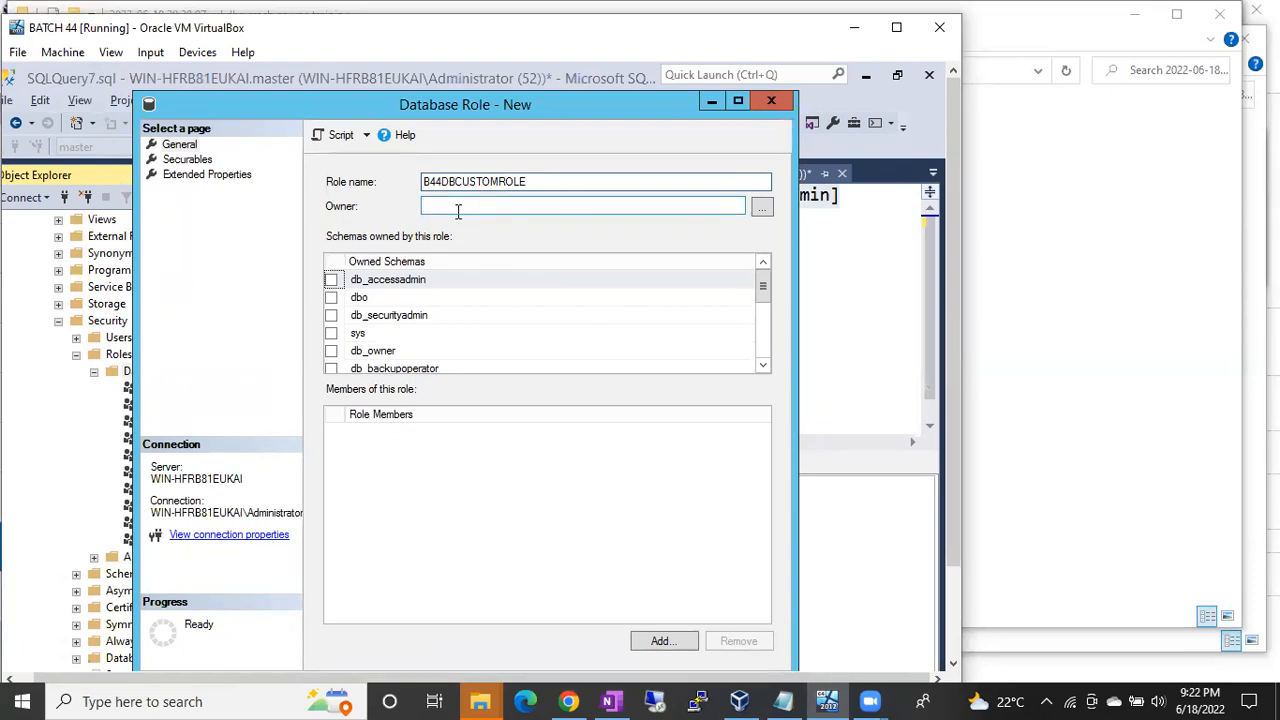
Step: On the role's Securables page, search all Databases and Tables objects and select Ajio
{"action": "left_click", "coordinate": [204, 160]}
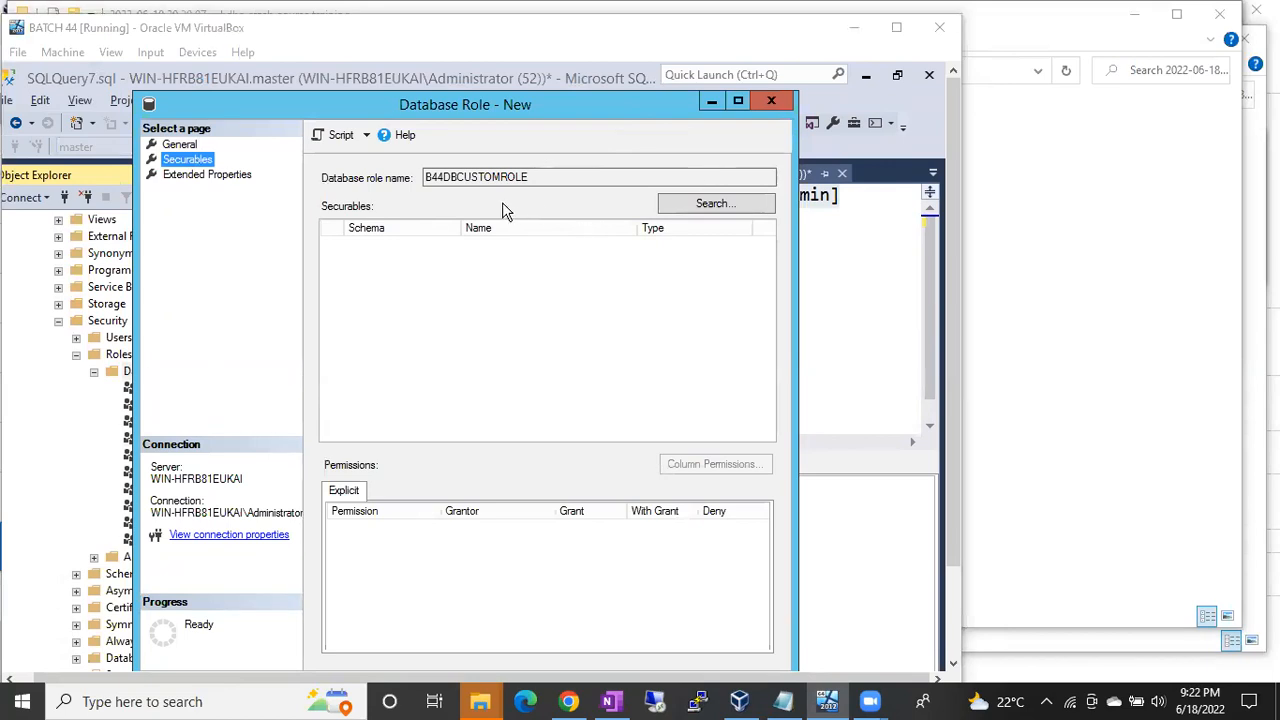
{"action": "left_click", "coordinate": [703, 207]}
{"action": "left_click", "coordinate": [147, 212]}
{"action": "left_click", "coordinate": [170, 314]}
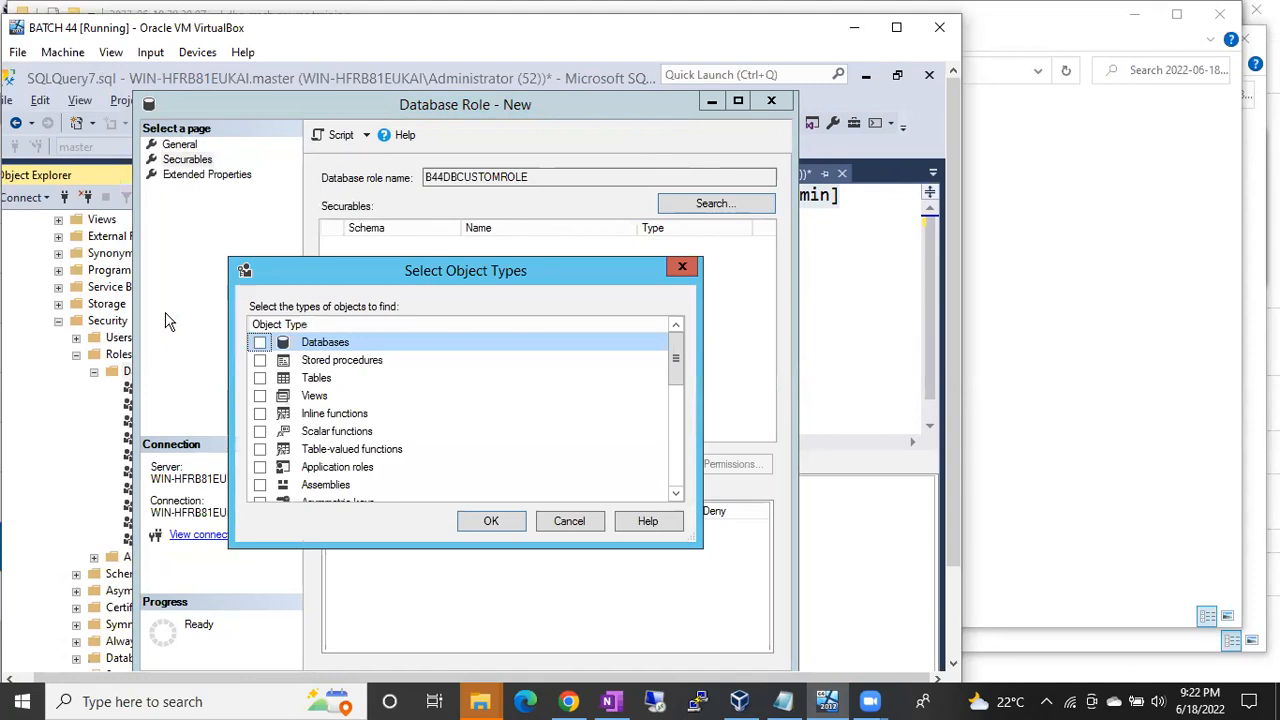
{"action": "left_click", "coordinate": [259, 344]}
{"action": "left_click", "coordinate": [260, 378]}
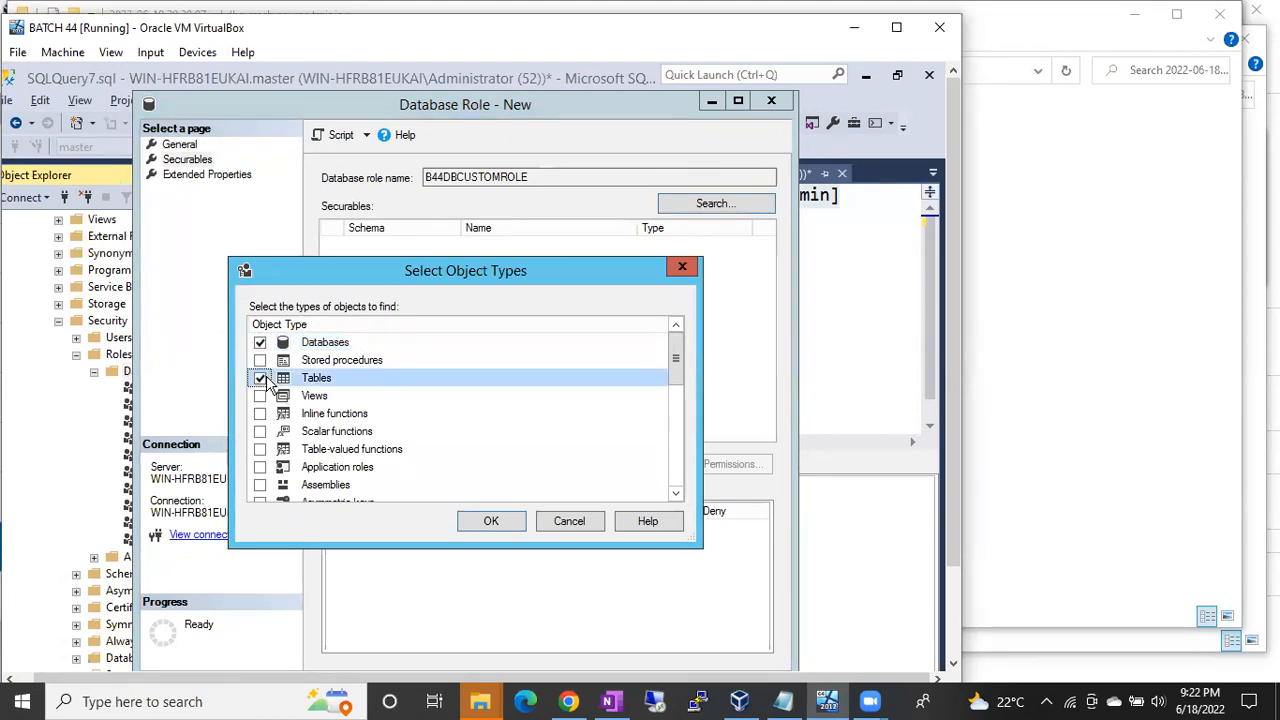
{"action": "left_click", "coordinate": [487, 522]}
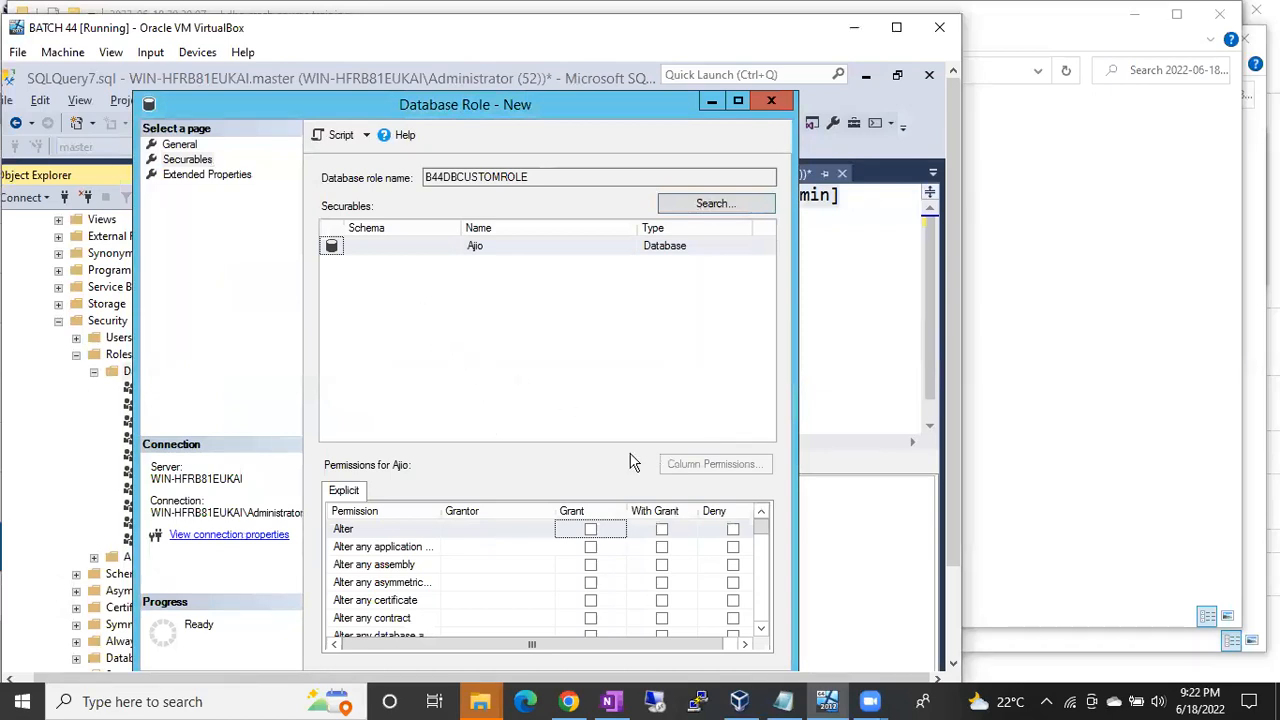
{"action": "left_click", "coordinate": [490, 250]}
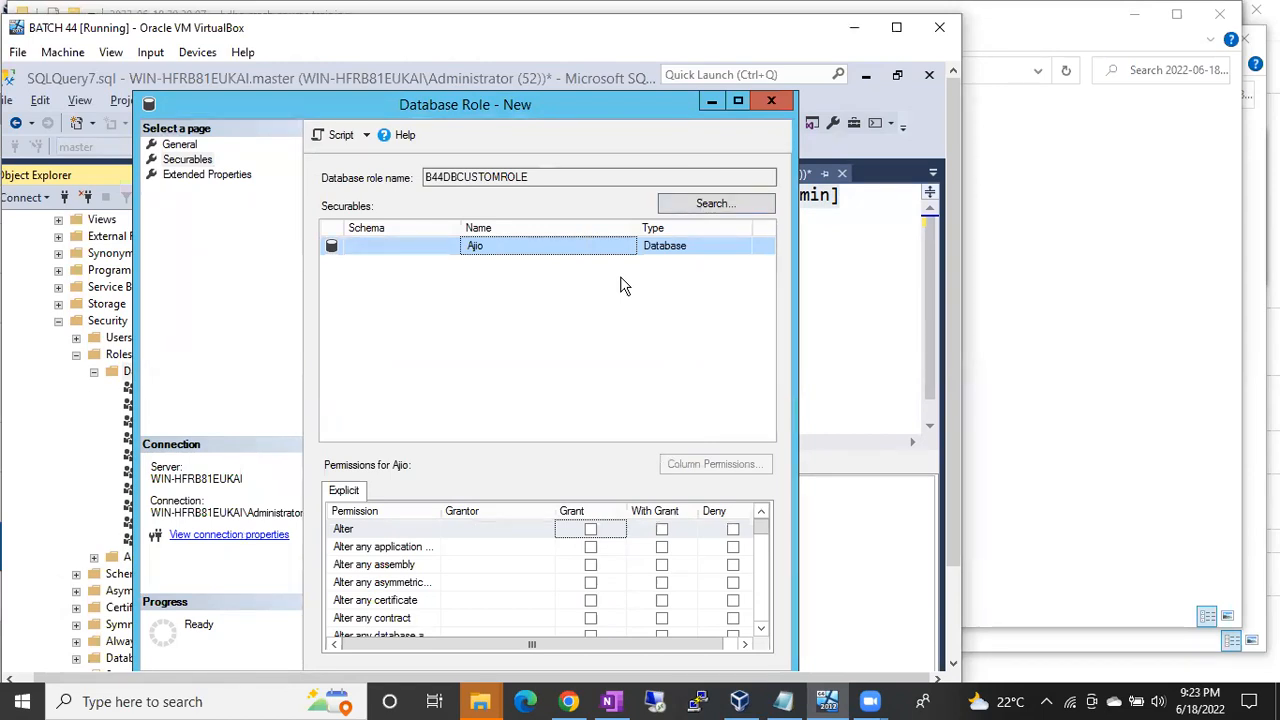
Step: Maximize the role dialog and grant Backup database, Backup log and Checkpoint on Ajio
{"action": "left_click", "coordinate": [738, 101]}
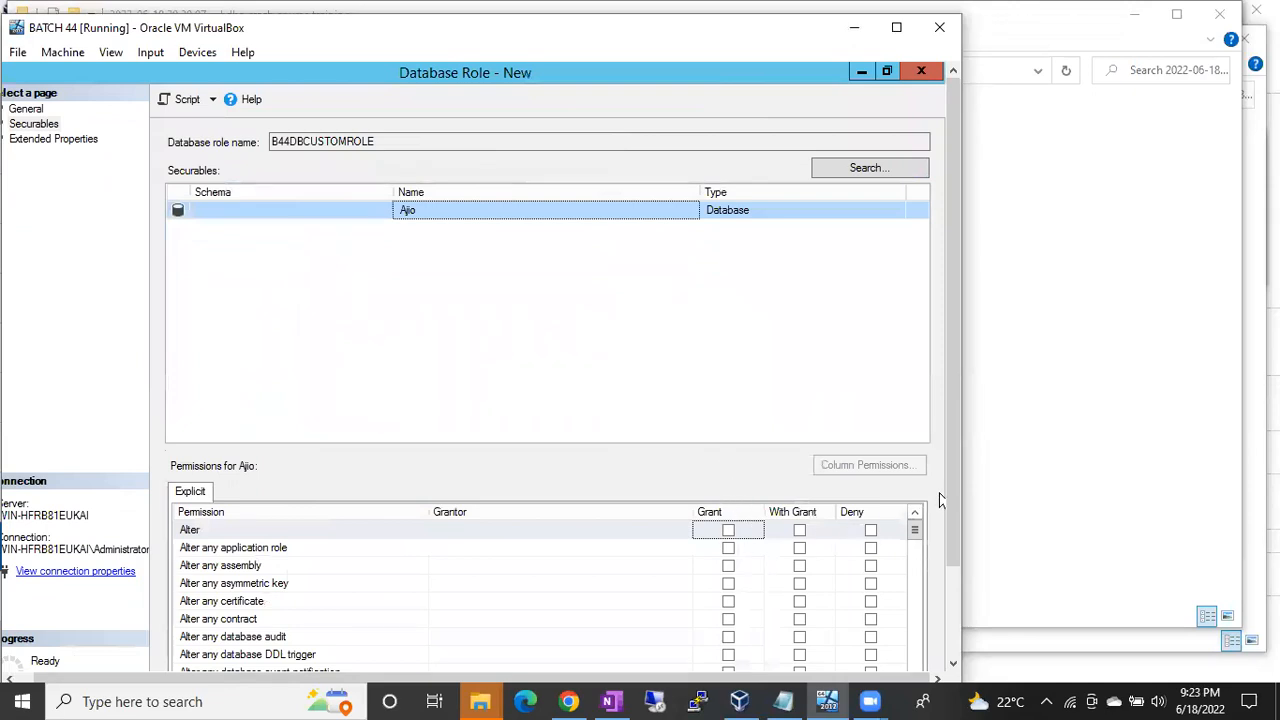
{"action": "left_click_drag", "start_coordinate": [948, 508], "coordinate": [958, 596]}
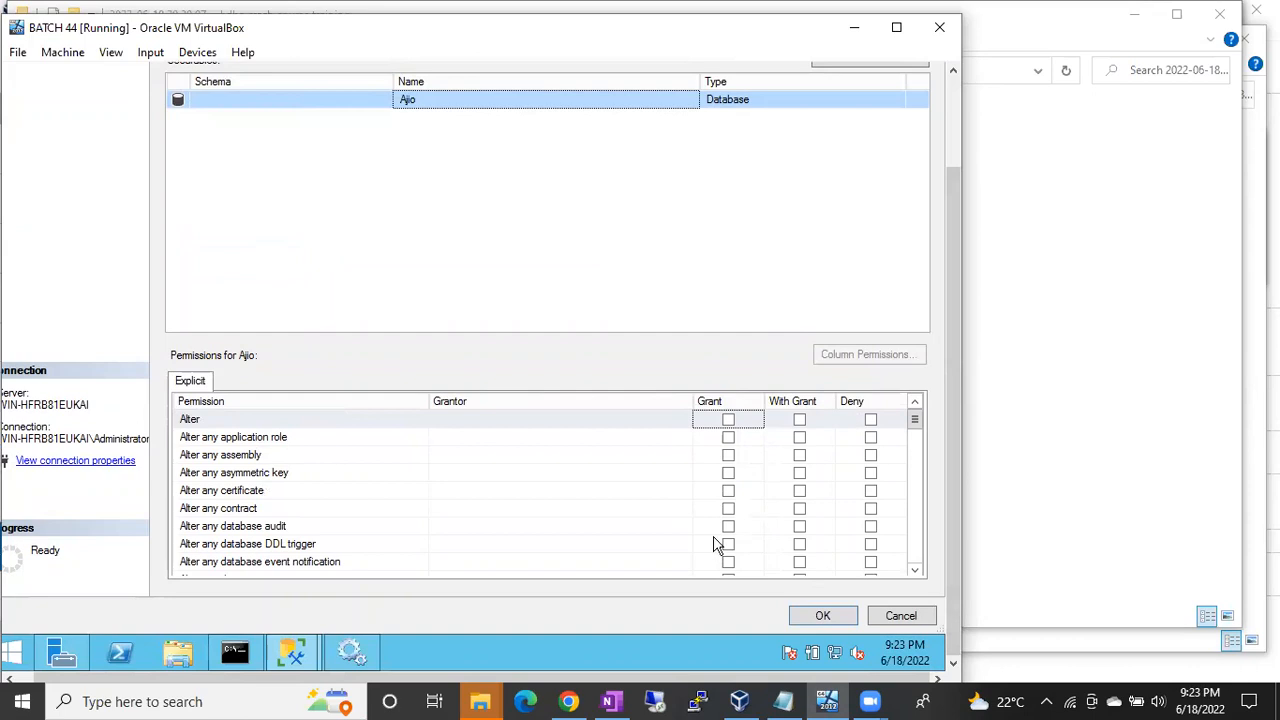
{"action": "left_click", "coordinate": [915, 572]}
{"action": "left_click", "coordinate": [915, 572]}
{"action": "left_click", "coordinate": [915, 572]}
{"action": "left_click", "coordinate": [915, 572]}
{"action": "left_click", "coordinate": [915, 572]}
{"action": "left_click", "coordinate": [915, 572]}
{"action": "left_click", "coordinate": [915, 572]}
{"action": "left_click", "coordinate": [915, 572]}
{"action": "left_click", "coordinate": [915, 572]}
{"action": "left_click", "coordinate": [915, 572]}
{"action": "left_click", "coordinate": [915, 572]}
{"action": "left_click", "coordinate": [915, 572]}
{"action": "left_click", "coordinate": [915, 572]}
{"action": "left_click", "coordinate": [915, 572]}
{"action": "left_click", "coordinate": [915, 572]}
{"action": "left_click", "coordinate": [915, 572]}
{"action": "left_click", "coordinate": [915, 572]}
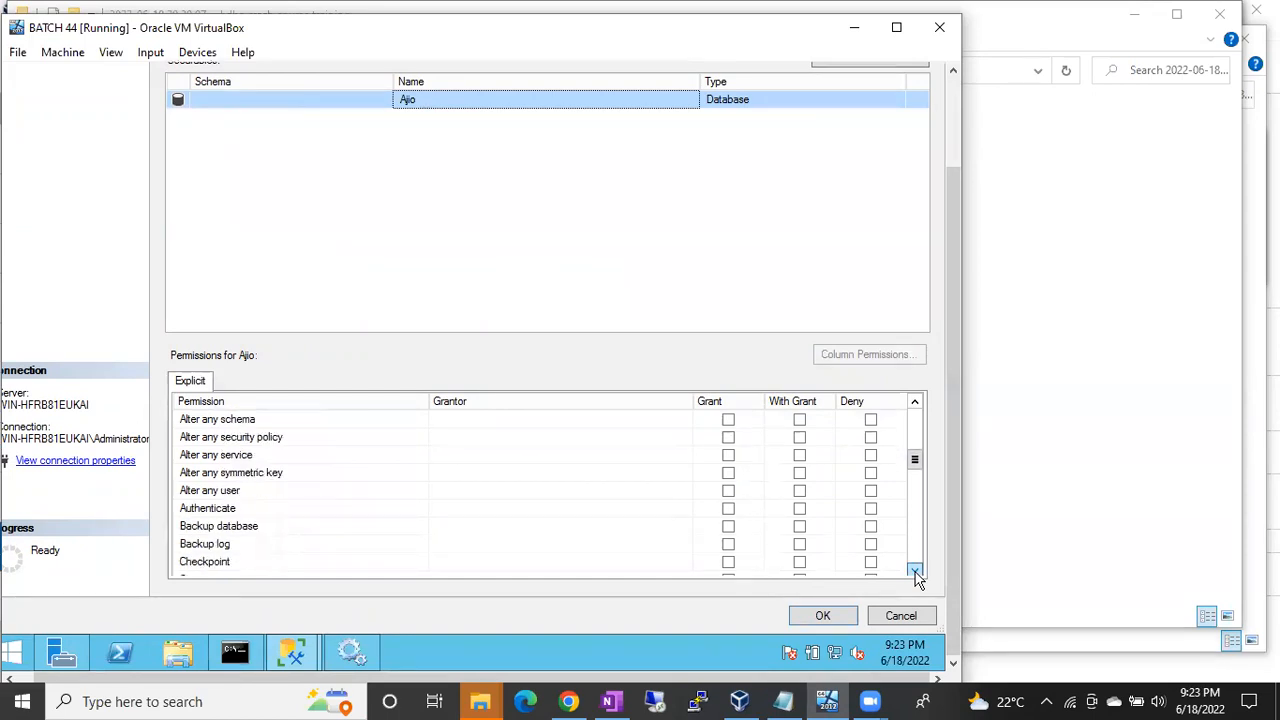
{"action": "left_click", "coordinate": [729, 527]}
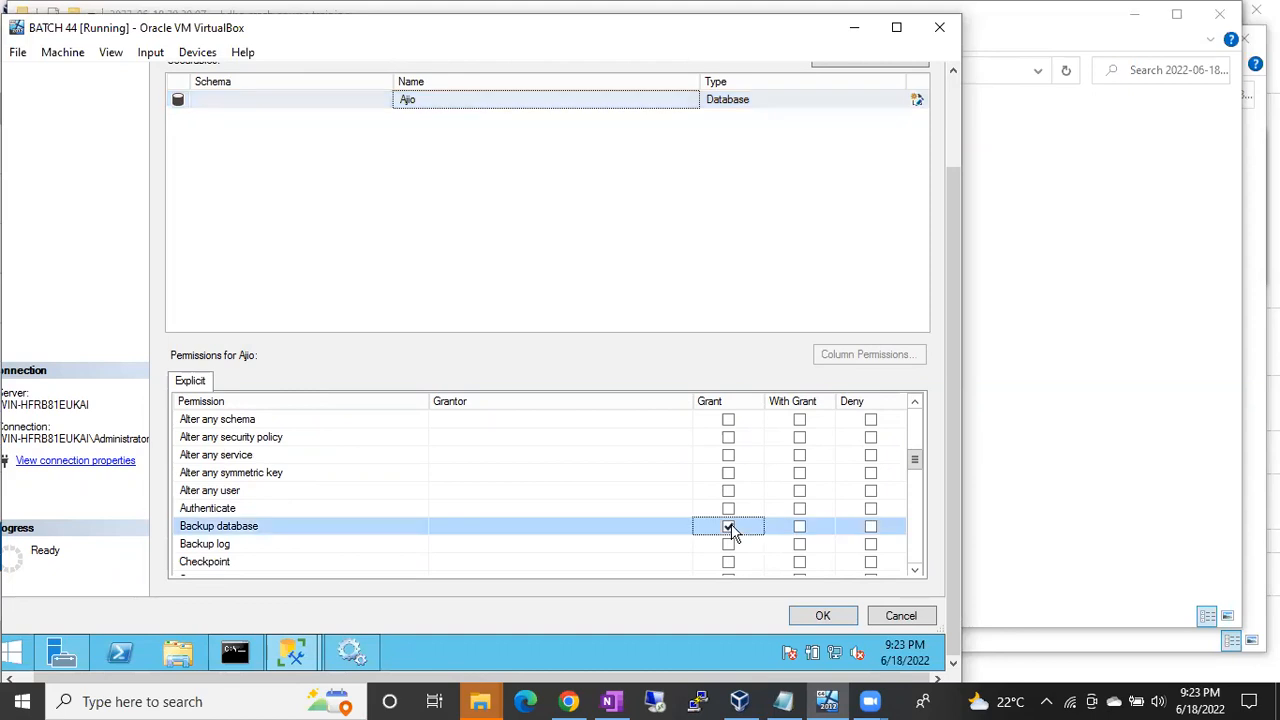
{"action": "left_click", "coordinate": [915, 572]}
{"action": "left_click", "coordinate": [915, 572]}
{"action": "left_click", "coordinate": [915, 572]}
{"action": "left_click", "coordinate": [915, 572]}
{"action": "left_click", "coordinate": [915, 572]}
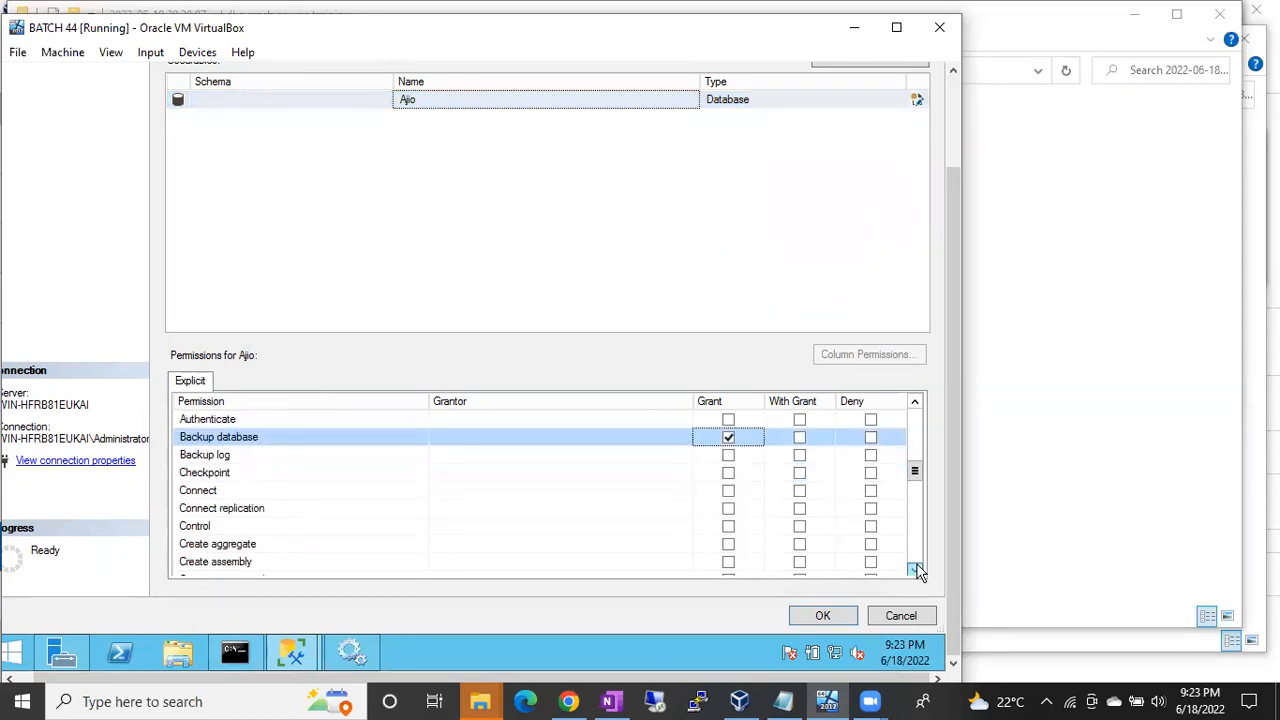
{"action": "left_click", "coordinate": [728, 458]}
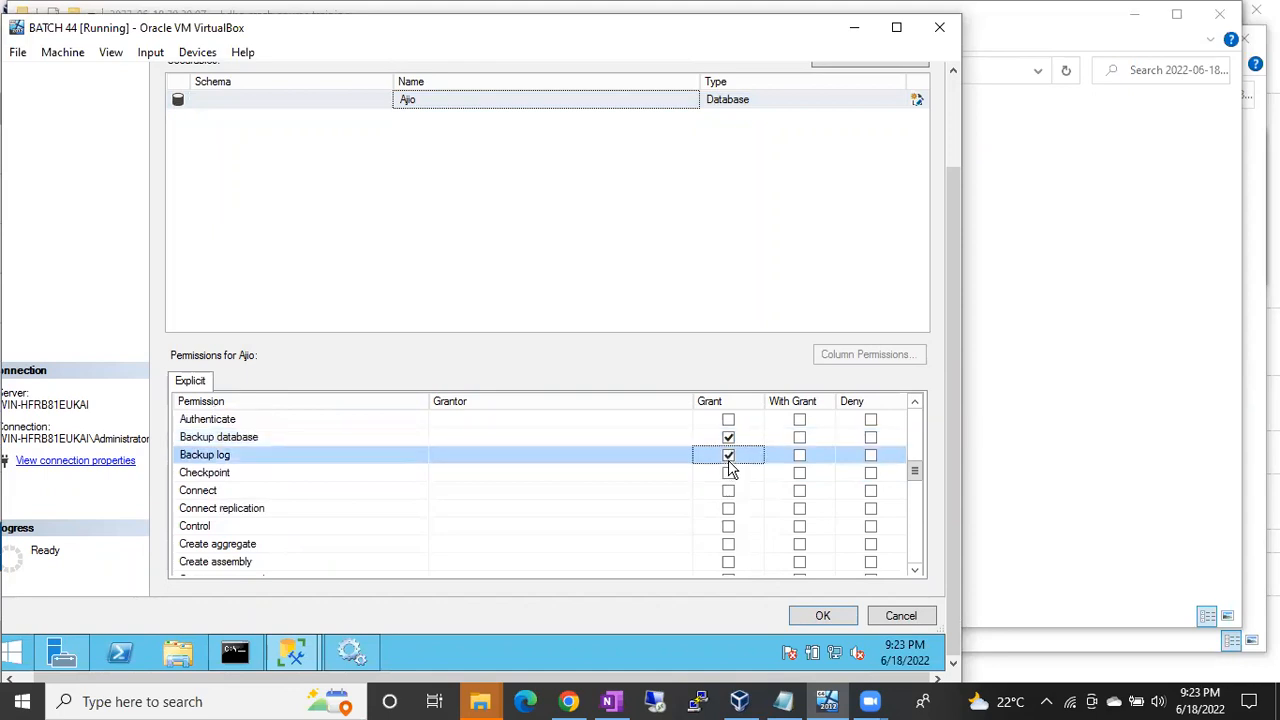
{"action": "left_click", "coordinate": [728, 473]}
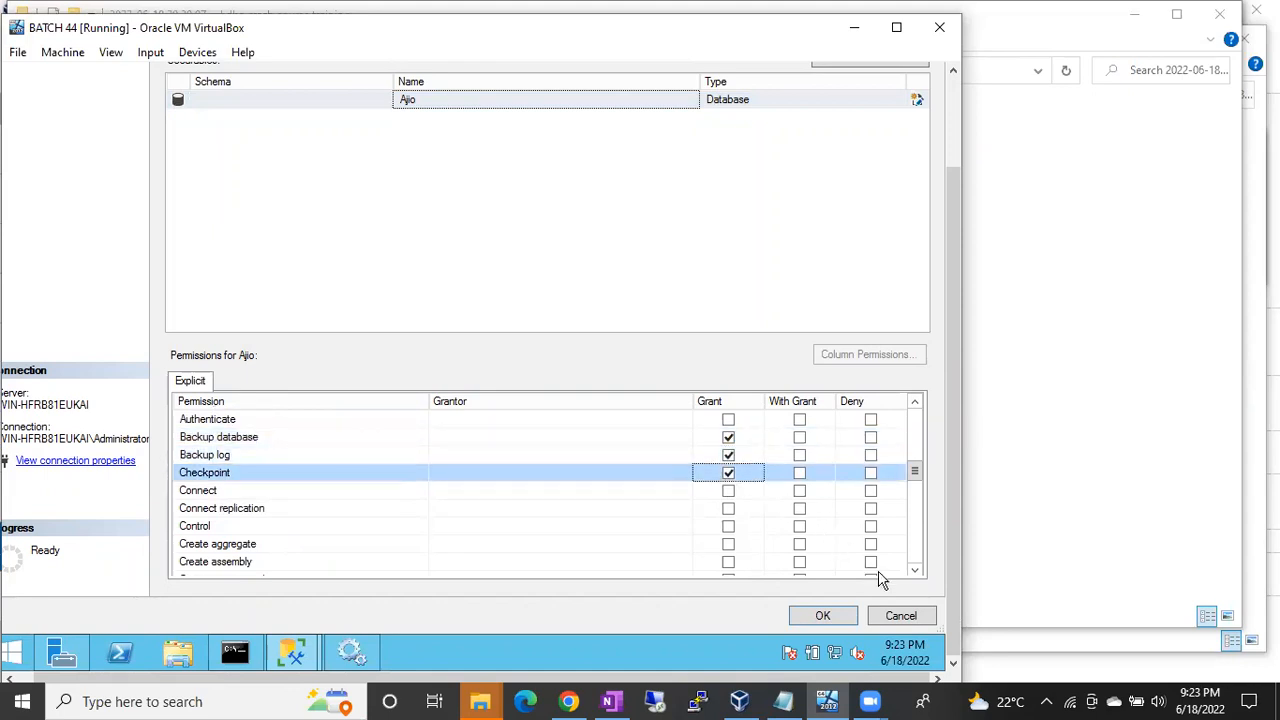
Step: Grant Execute, Insert and Select, deny Delete, and save B44DBCUSTOMROLE
{"action": "left_click", "coordinate": [915, 572]}
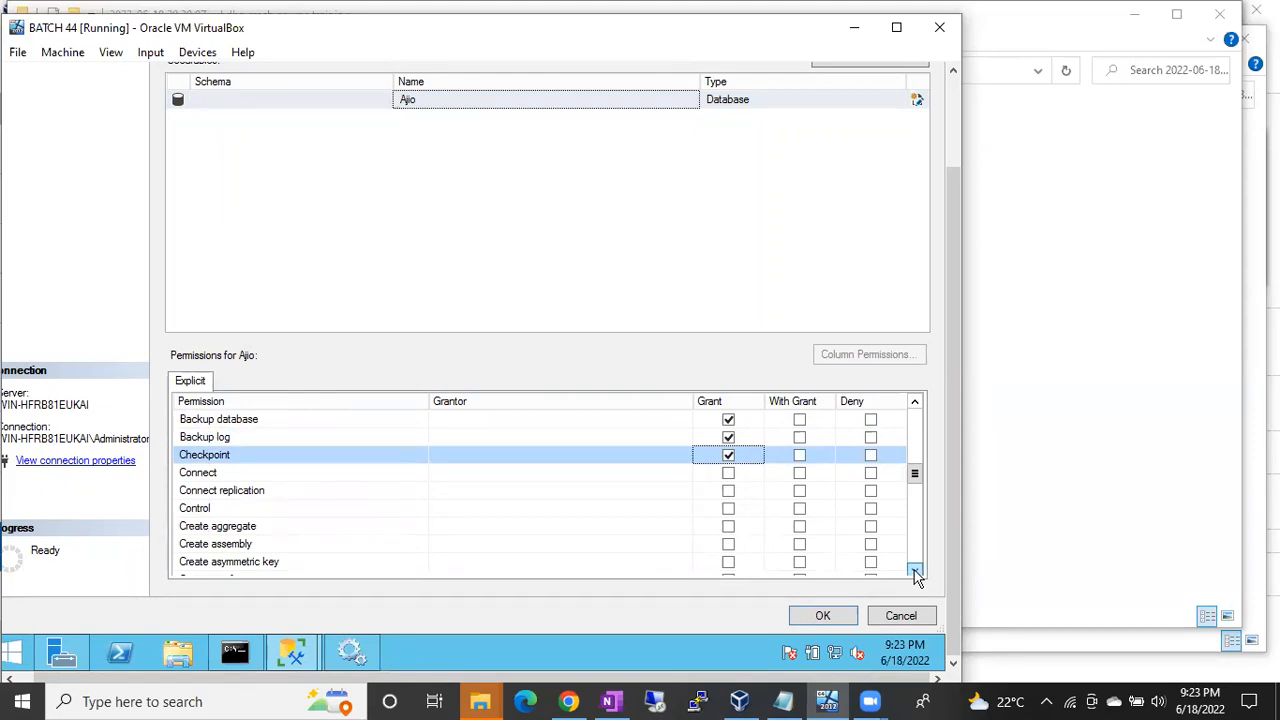
{"action": "left_click", "coordinate": [915, 572]}
{"action": "left_click", "coordinate": [915, 572]}
{"action": "left_click", "coordinate": [915, 572]}
{"action": "left_click", "coordinate": [915, 572]}
{"action": "left_click", "coordinate": [915, 572]}
{"action": "left_click", "coordinate": [915, 572]}
{"action": "left_click", "coordinate": [915, 572]}
{"action": "left_click", "coordinate": [915, 572]}
{"action": "left_click", "coordinate": [915, 572]}
{"action": "left_click", "coordinate": [915, 572]}
{"action": "left_click", "coordinate": [915, 572]}
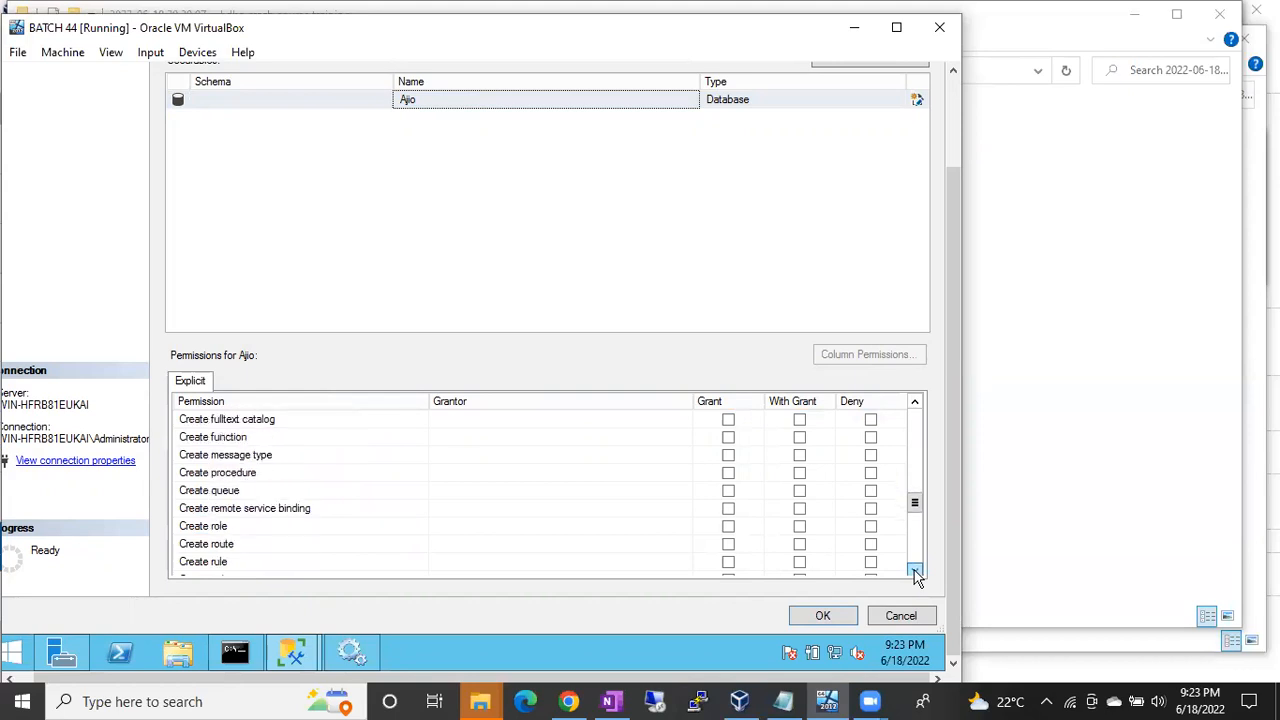
{"action": "left_click", "coordinate": [915, 572]}
{"action": "left_click", "coordinate": [915, 572]}
{"action": "left_click", "coordinate": [915, 572]}
{"action": "left_click", "coordinate": [915, 572]}
{"action": "left_click", "coordinate": [915, 572]}
{"action": "left_click", "coordinate": [915, 572]}
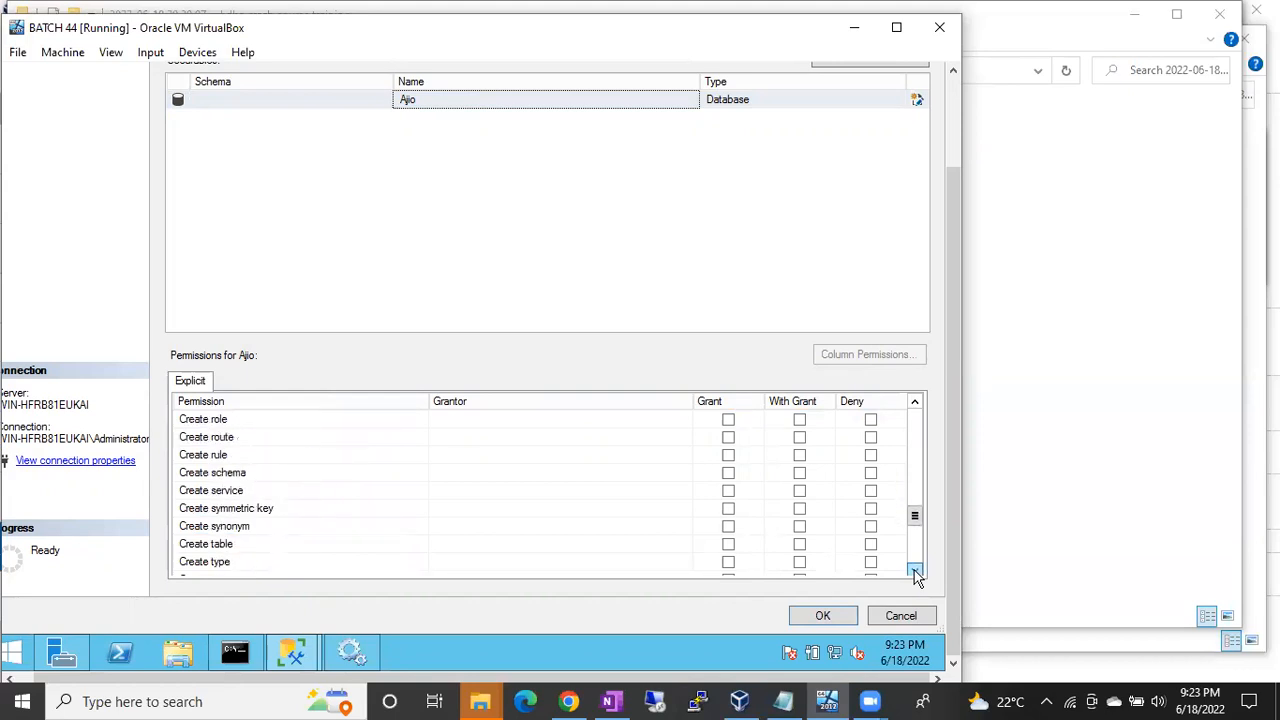
{"action": "left_click", "coordinate": [915, 572]}
{"action": "left_click", "coordinate": [915, 572]}
{"action": "left_click", "coordinate": [915, 572]}
{"action": "left_click", "coordinate": [915, 572]}
{"action": "left_click", "coordinate": [915, 572]}
{"action": "left_click", "coordinate": [915, 572]}
{"action": "left_click", "coordinate": [915, 572]}
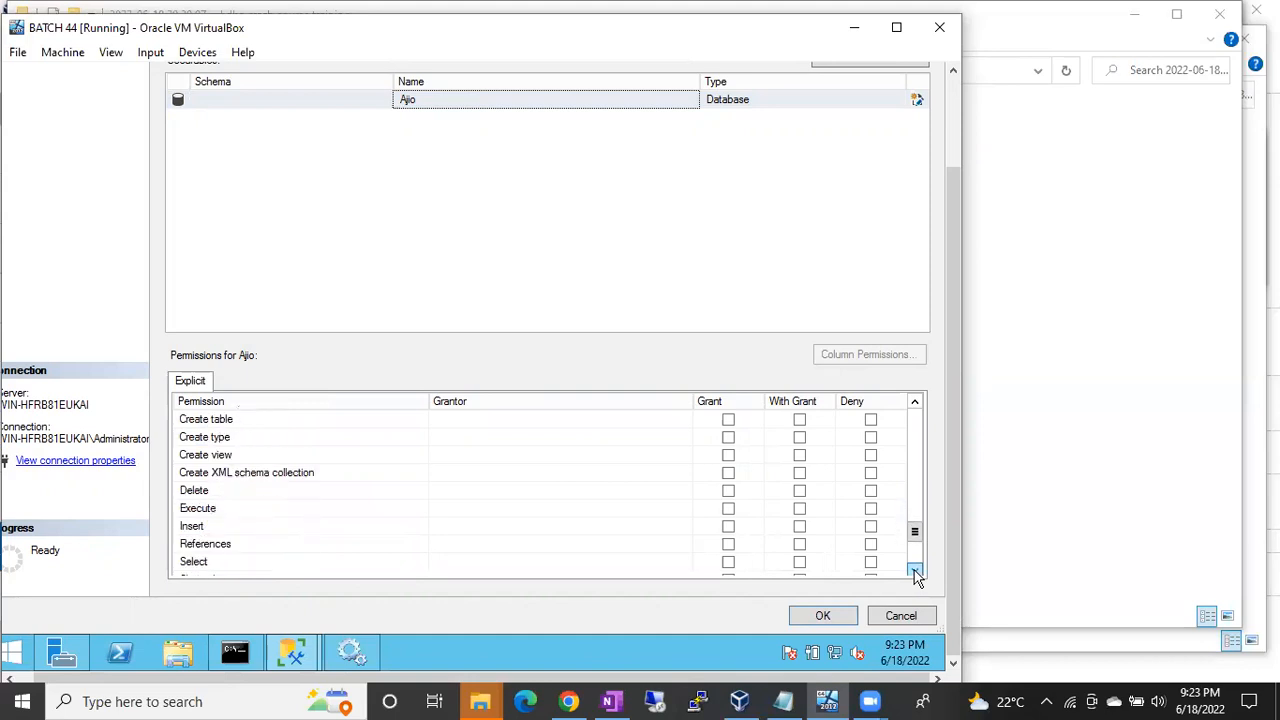
{"action": "left_click", "coordinate": [728, 509]}
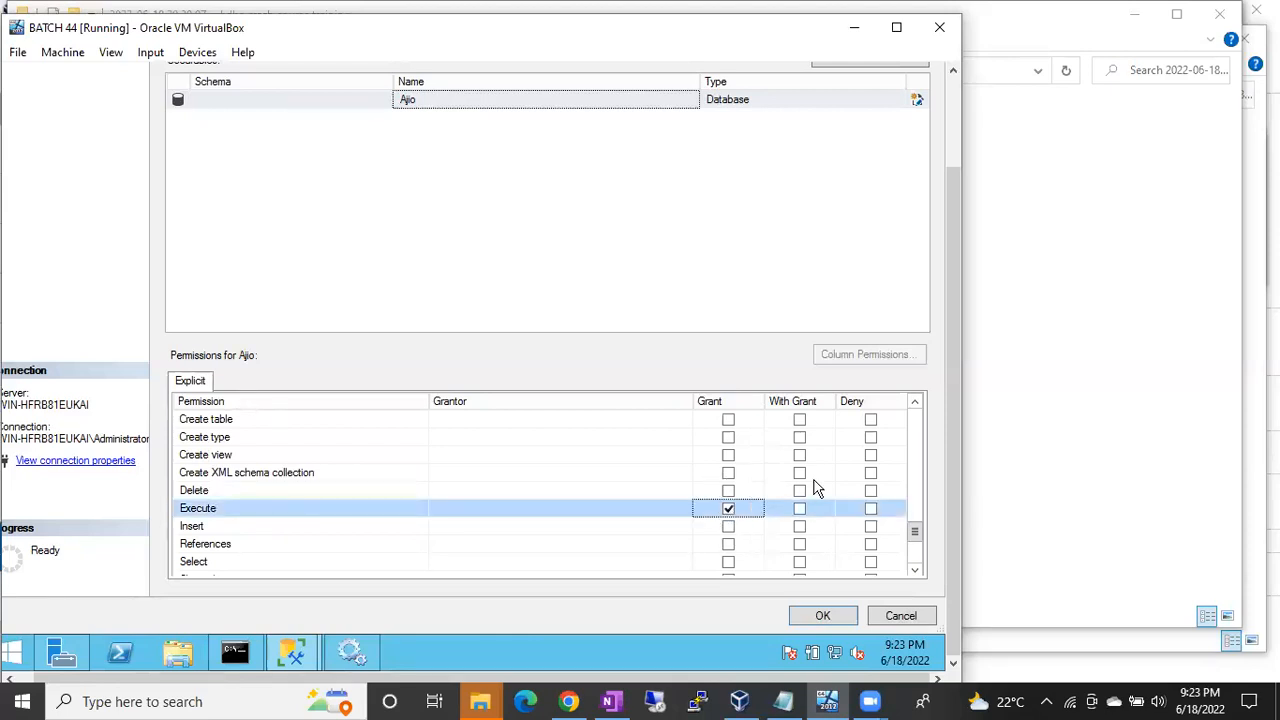
{"action": "left_click", "coordinate": [871, 491]}
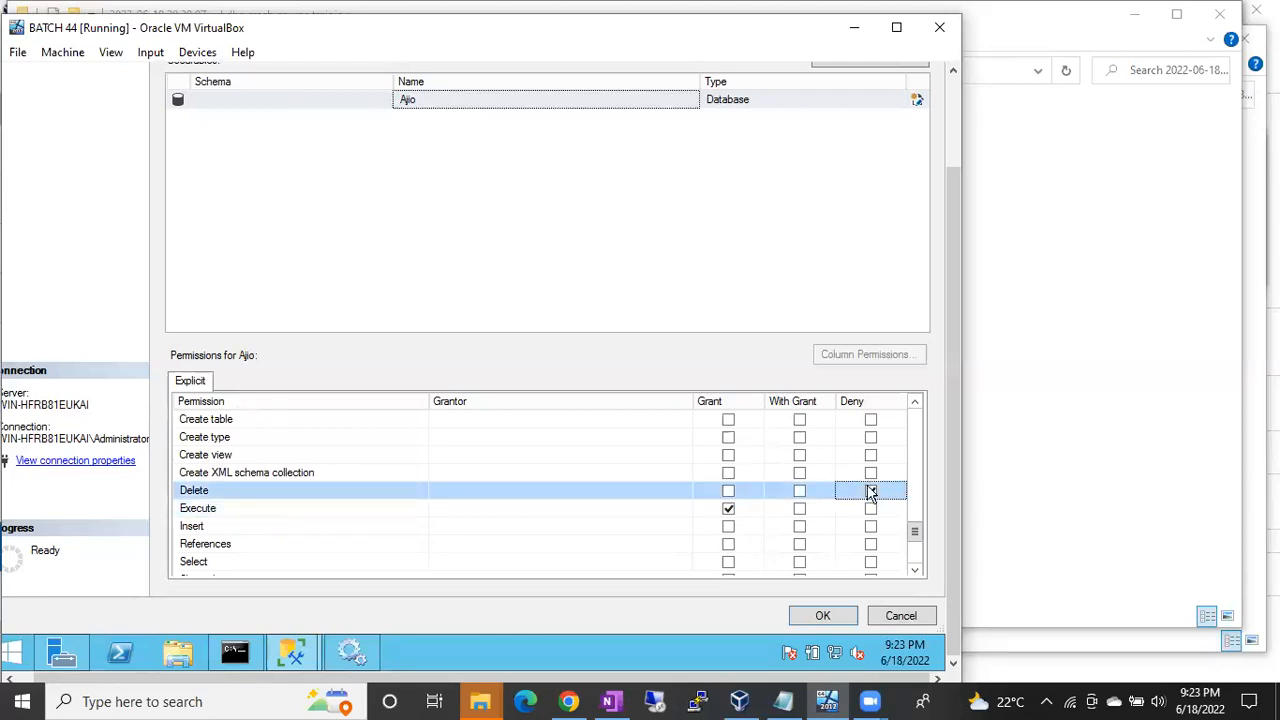
{"action": "left_click", "coordinate": [871, 491]}
{"action": "left_click", "coordinate": [728, 527]}
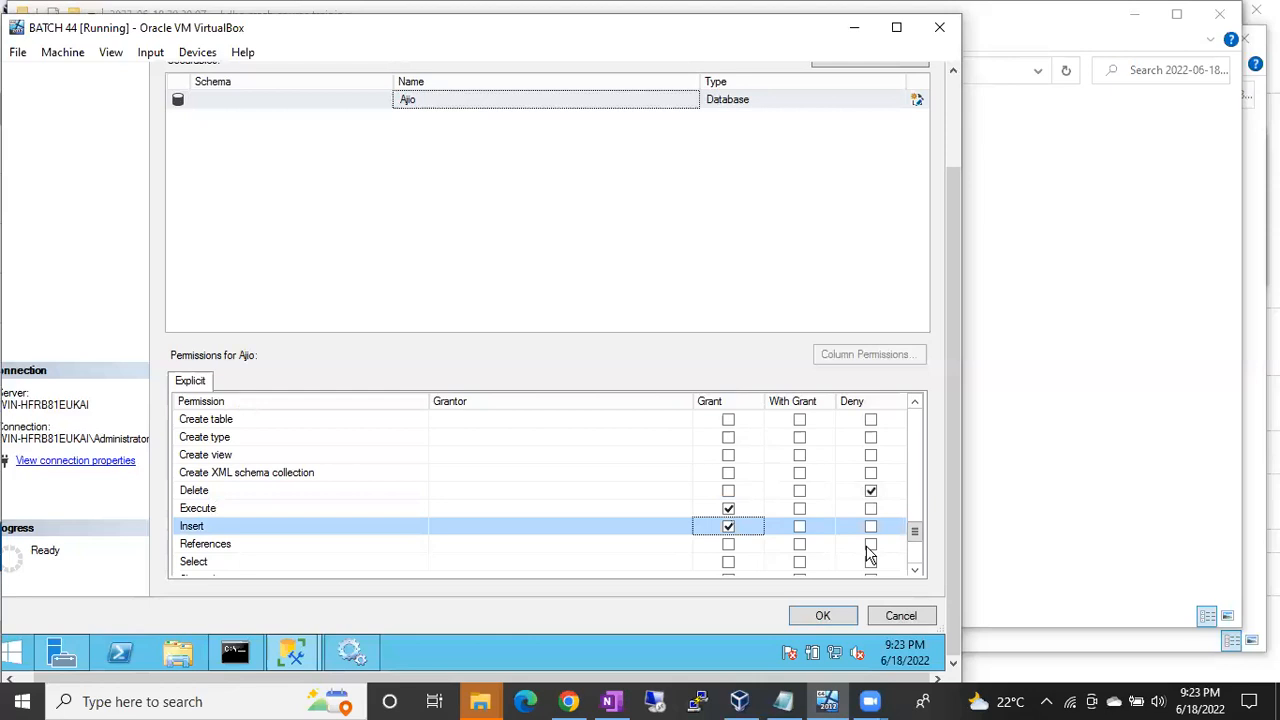
{"action": "left_click", "coordinate": [728, 563]}
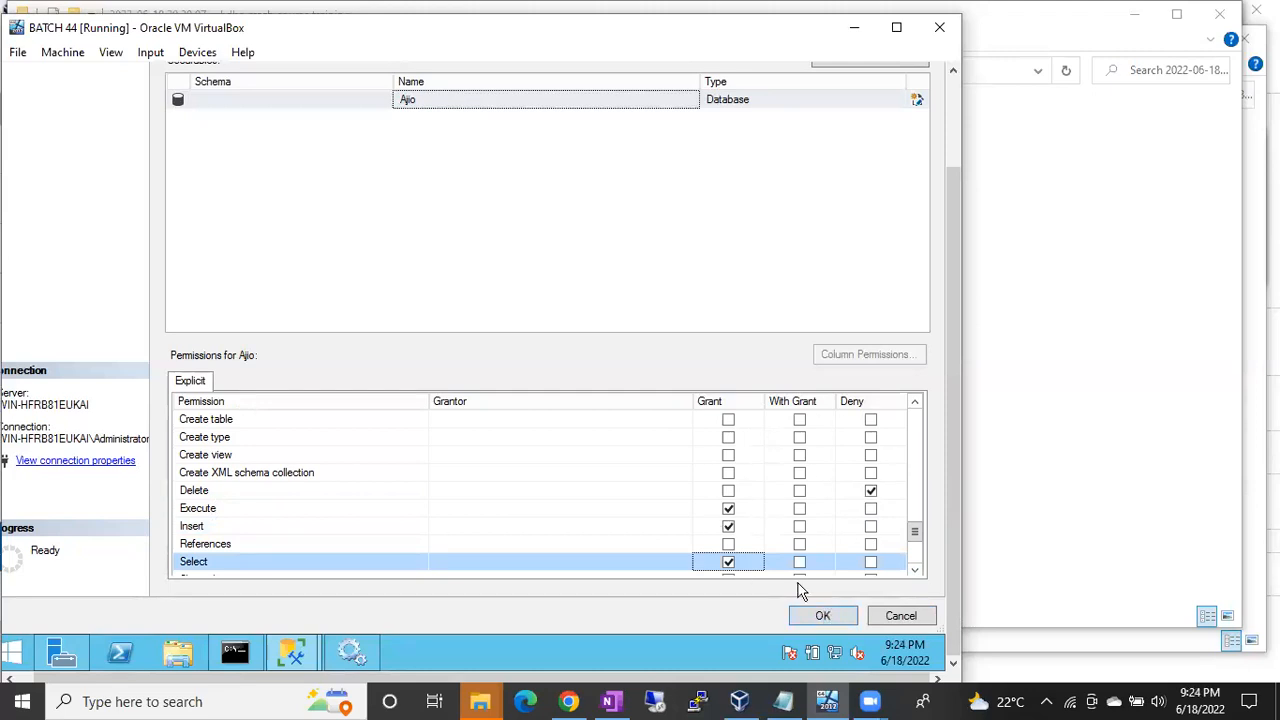
{"action": "left_click", "coordinate": [822, 616]}
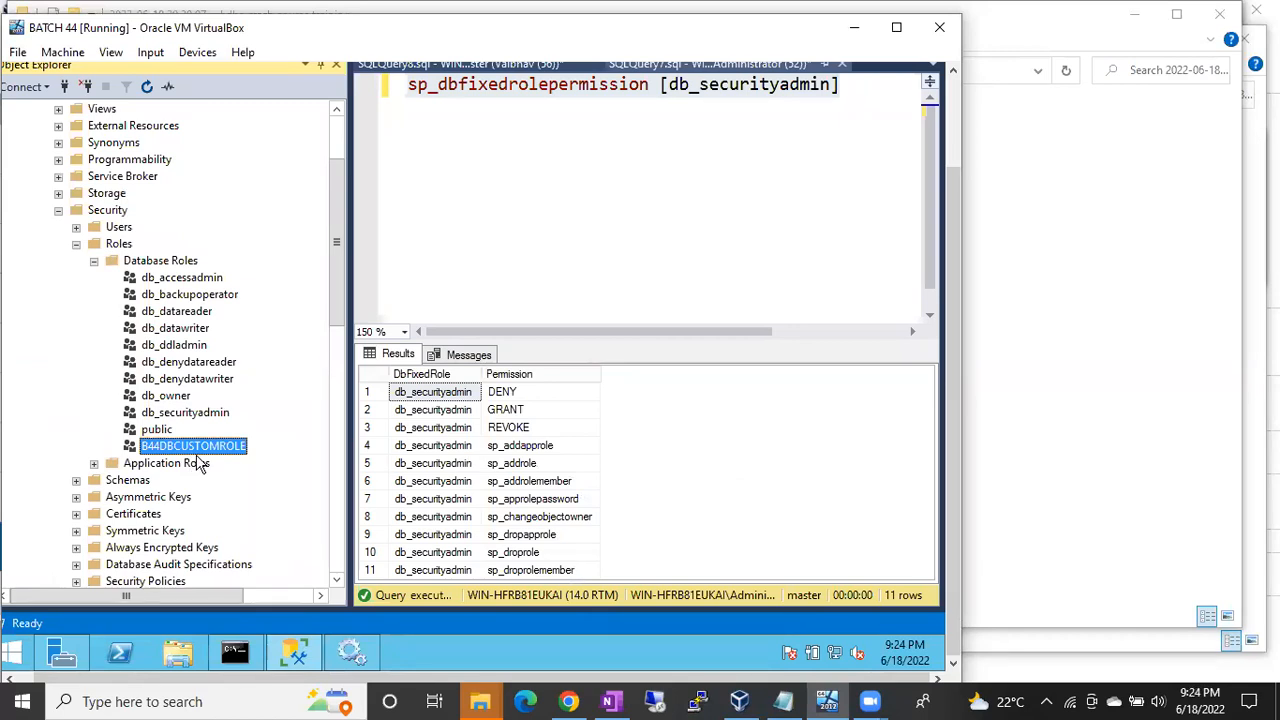
Step: Collapse Ajio's Database Roles folder and select an existing login under Security > Logins
{"action": "scroll", "coordinate": [172, 245], "scroll_direction": "up", "scroll_amount": 2}
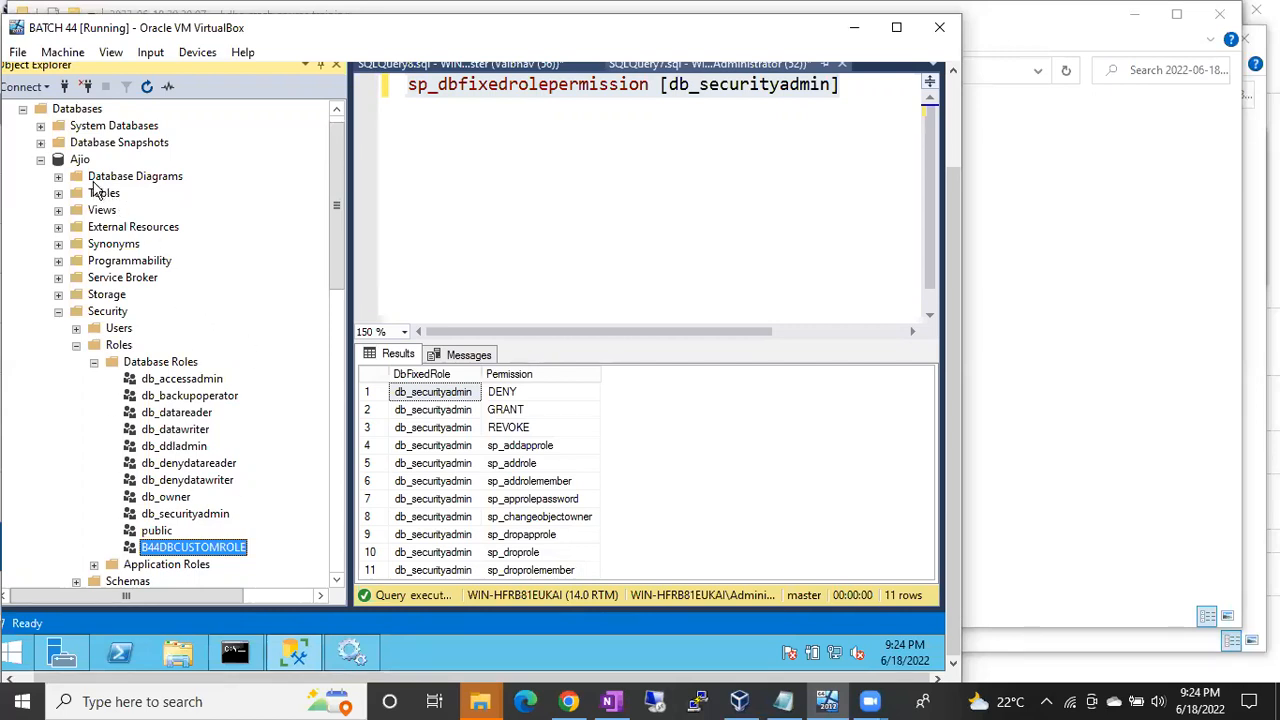
{"action": "left_click", "coordinate": [95, 362]}
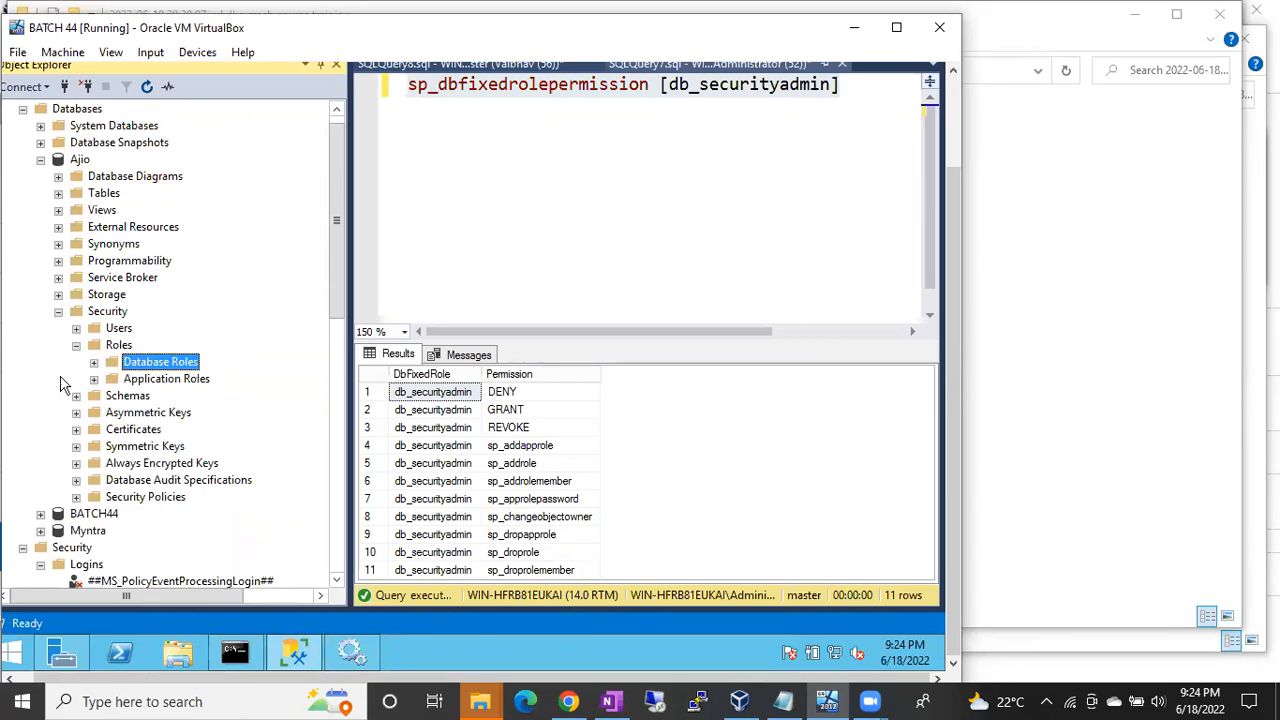
{"action": "scroll", "coordinate": [65, 400], "scroll_direction": "down", "scroll_amount": 9}
{"action": "left_click", "coordinate": [103, 279]}
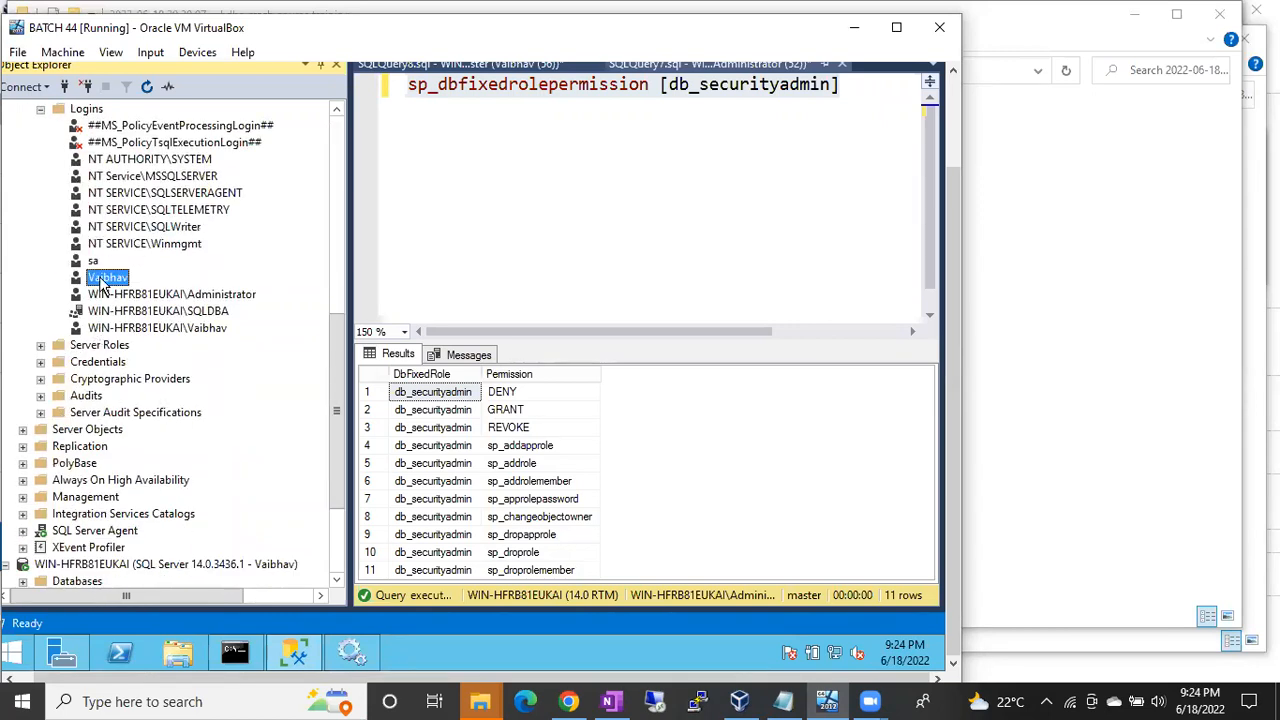
Step: Map the existing login's Ajio user to db_accessadmin and B44DBCUSTOMROLE roles
{"action": "double_click", "coordinate": [101, 278]}
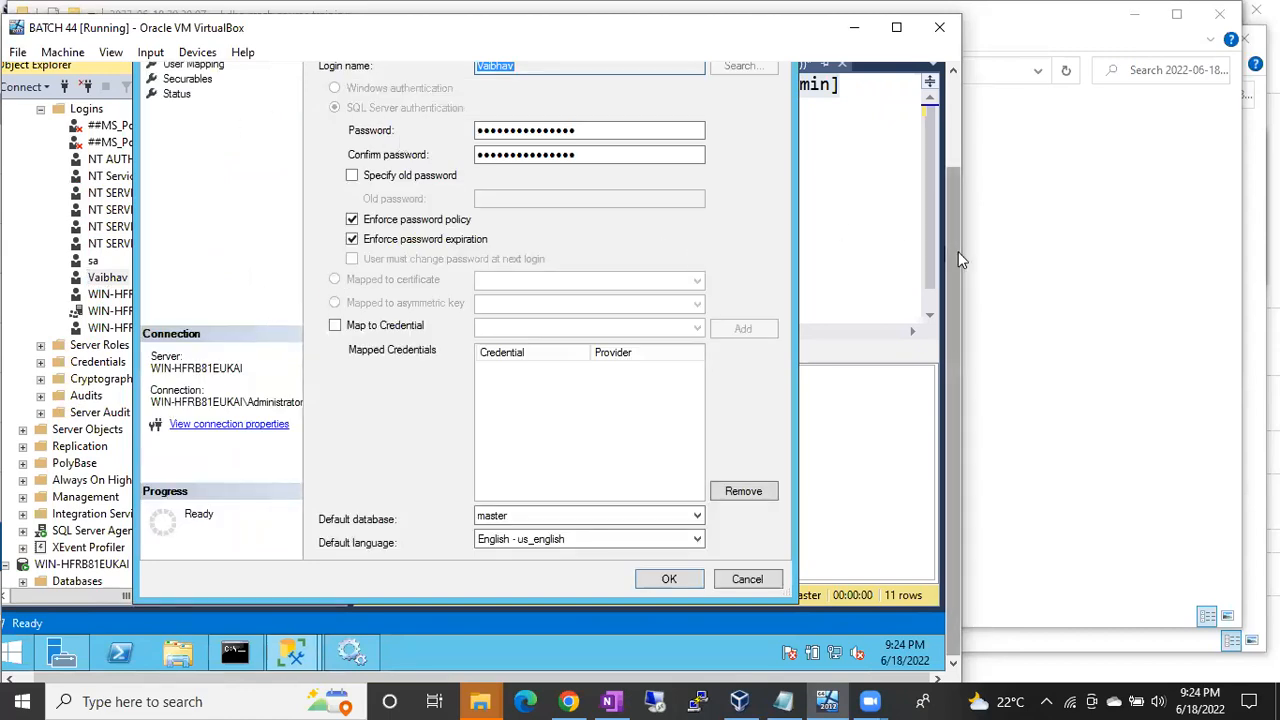
{"action": "left_click_drag", "start_coordinate": [958, 251], "coordinate": [945, 186]}
{"action": "left_click", "coordinate": [193, 147]}
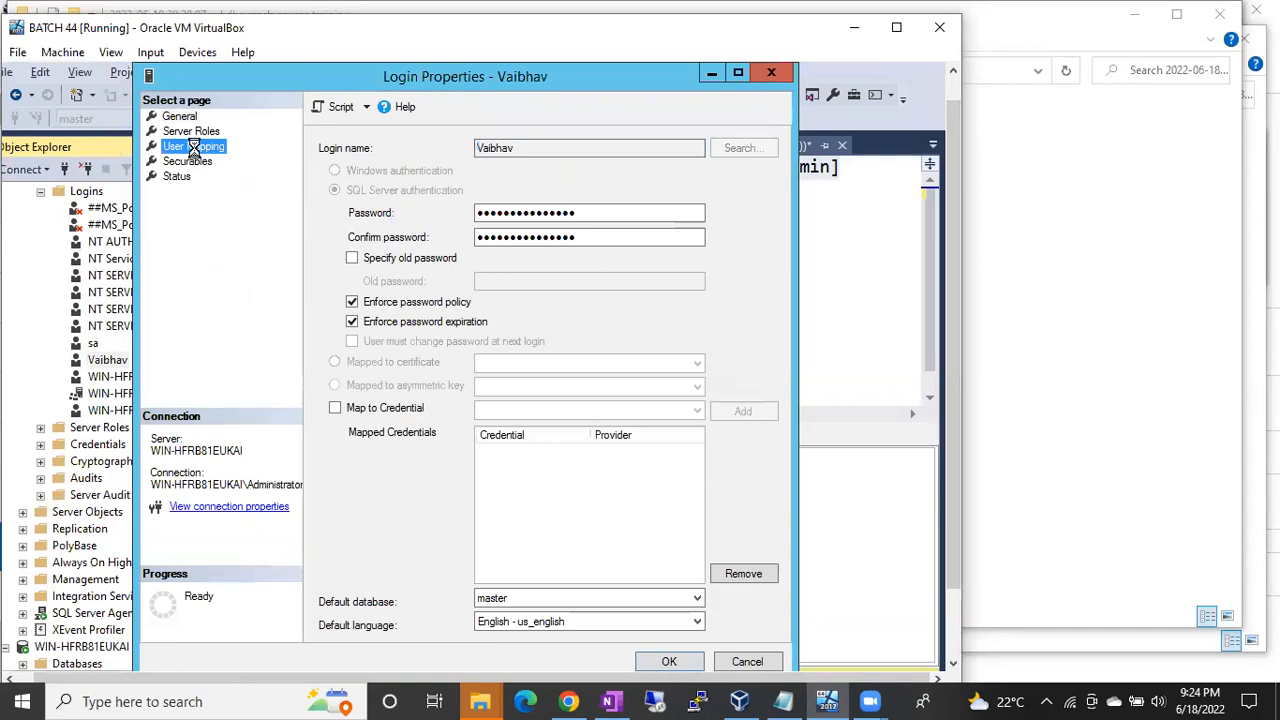
{"action": "left_click", "coordinate": [411, 272]}
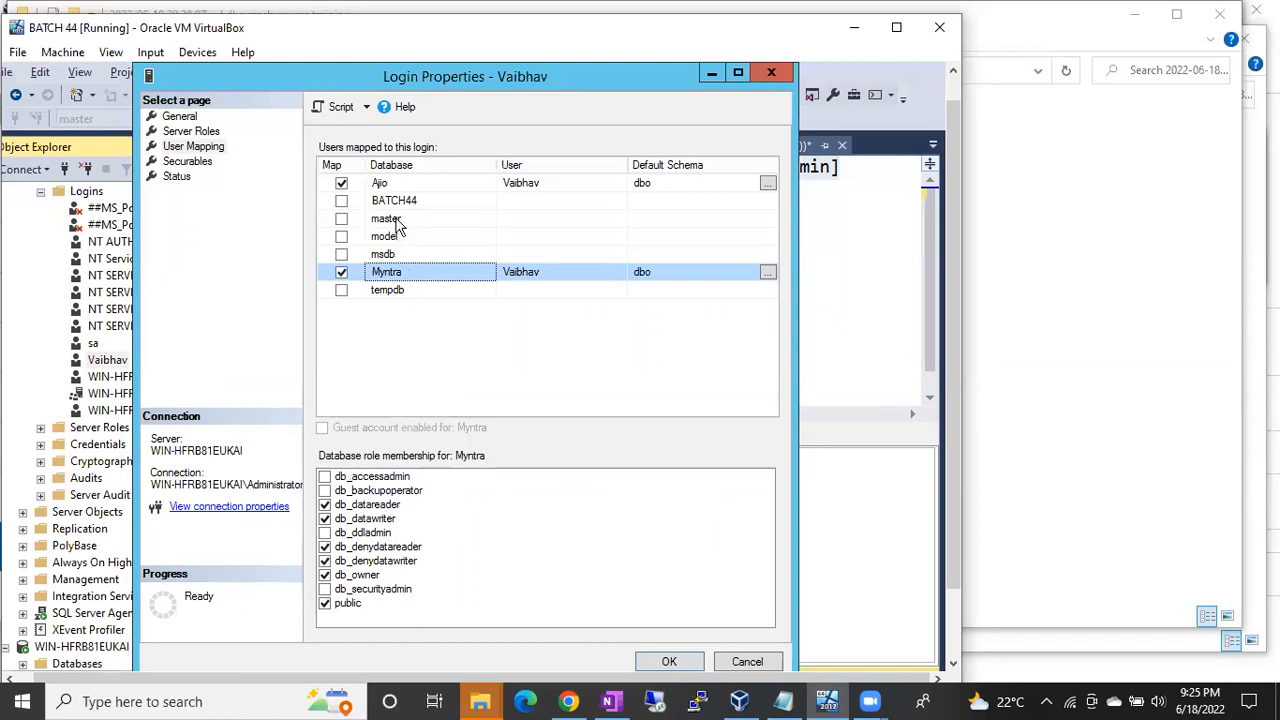
{"action": "left_click", "coordinate": [388, 185]}
{"action": "left_click", "coordinate": [325, 490]}
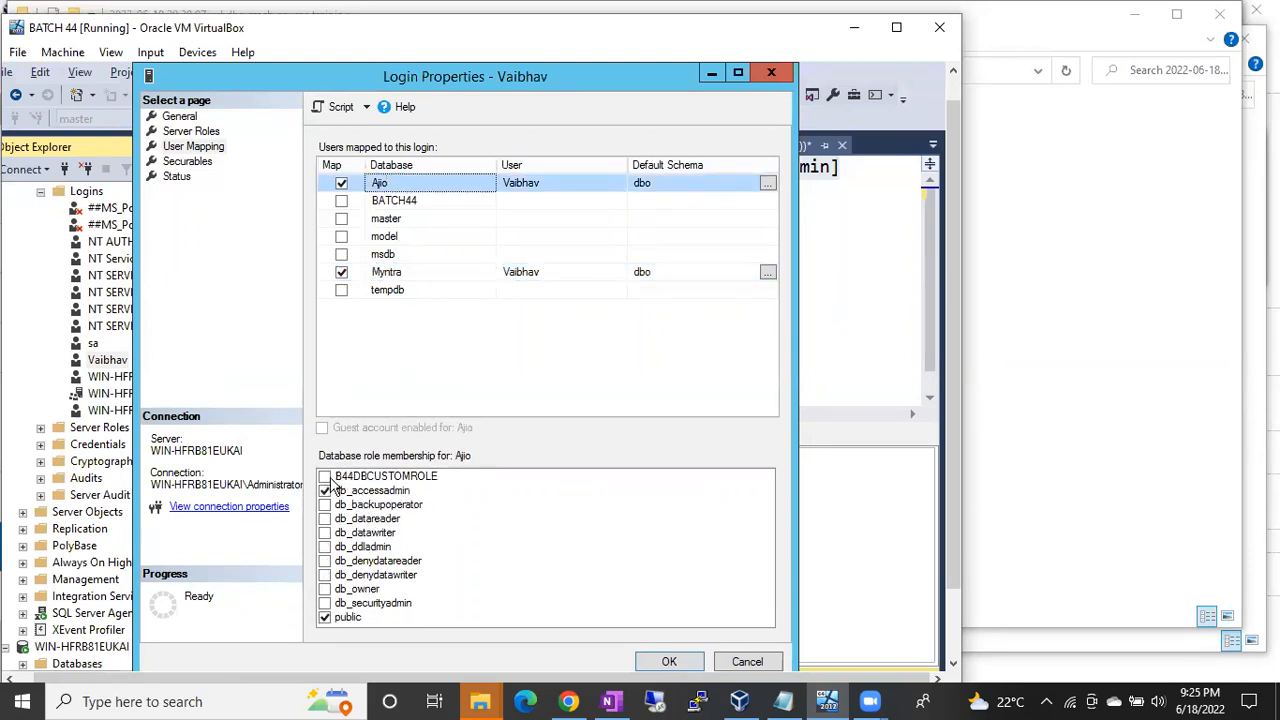
{"action": "left_click", "coordinate": [327, 480]}
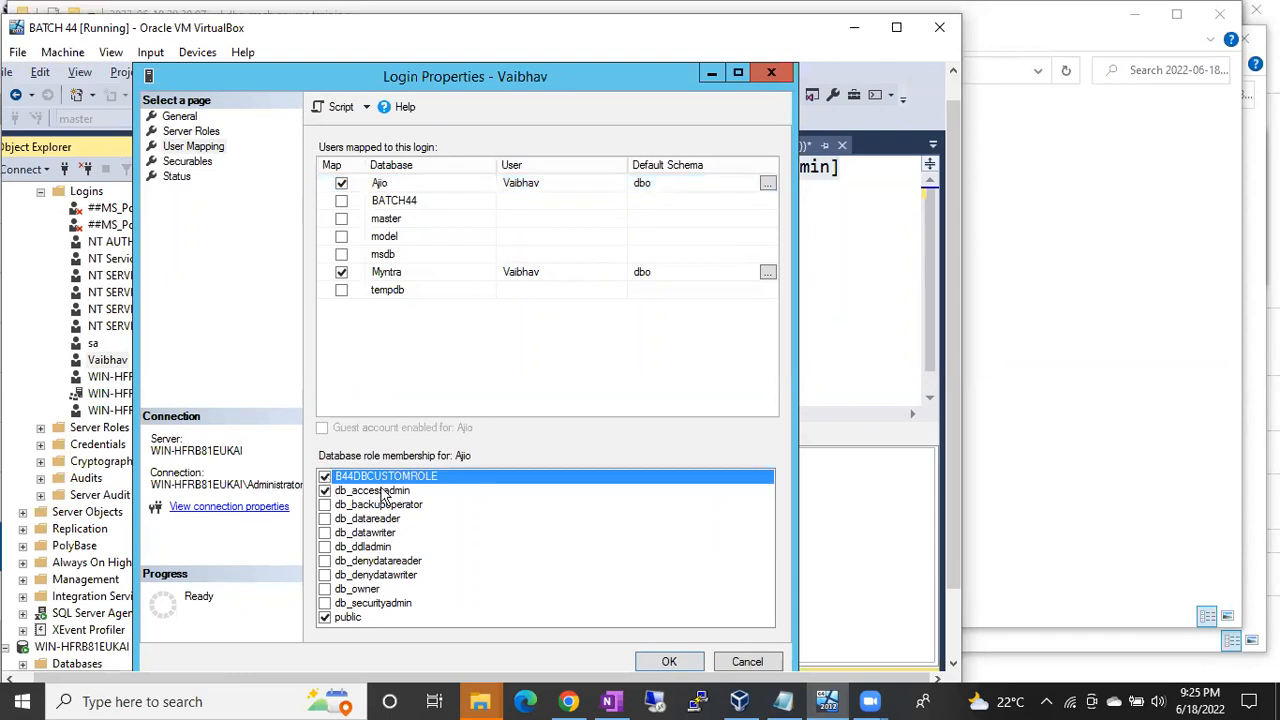
{"action": "left_click", "coordinate": [668, 662]}
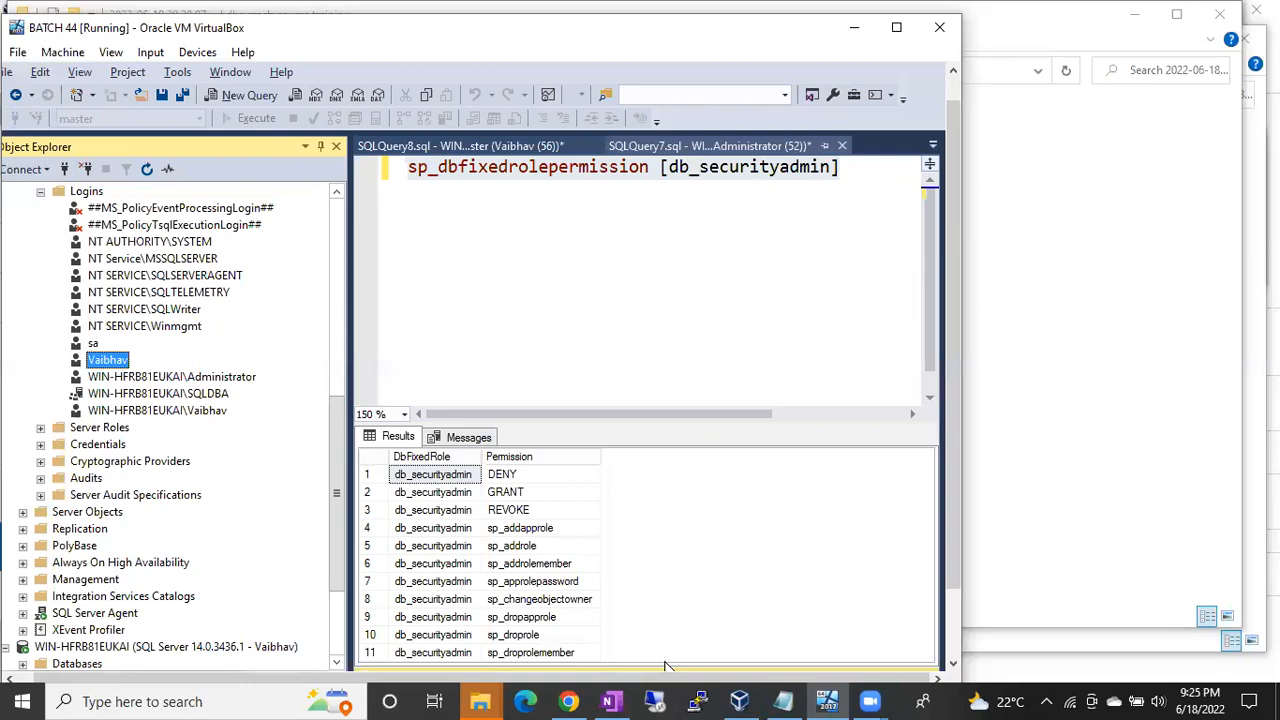
Step: Collapse the Ajio database node and start a new login from Security > Logins
{"action": "left_click_drag", "start_coordinate": [345, 420], "coordinate": [345, 305]}
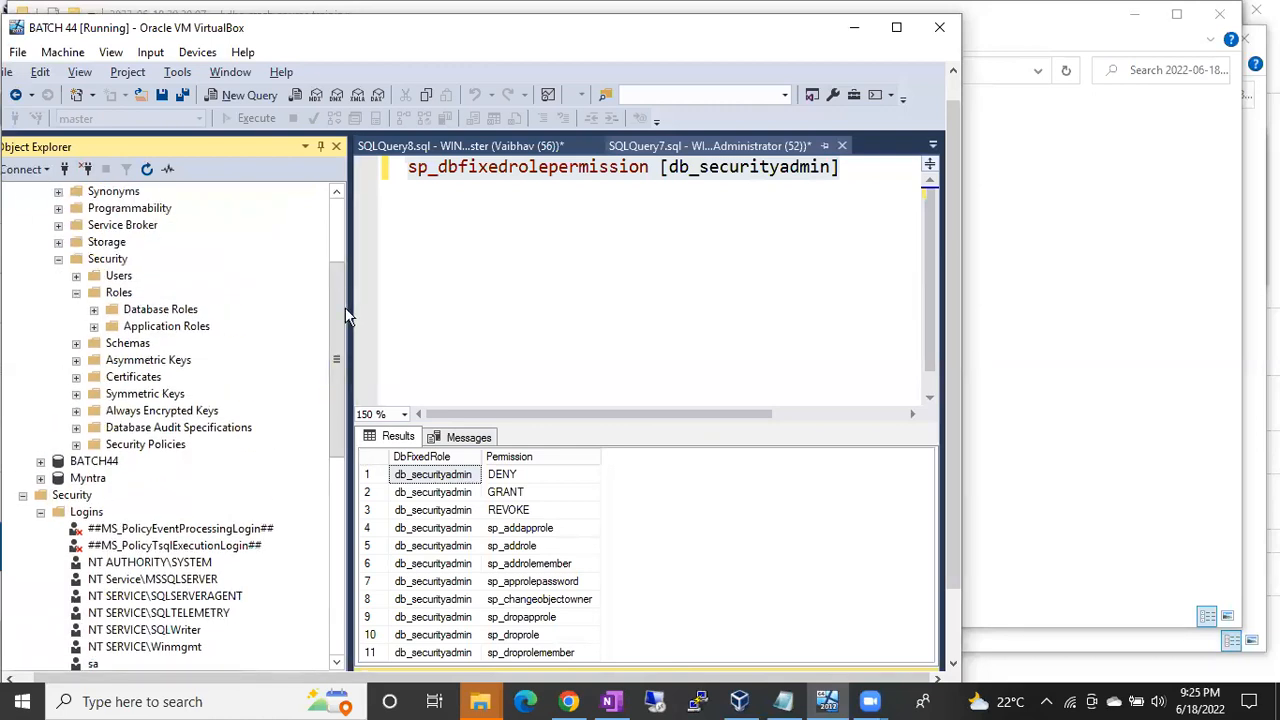
{"action": "left_click", "coordinate": [335, 213]}
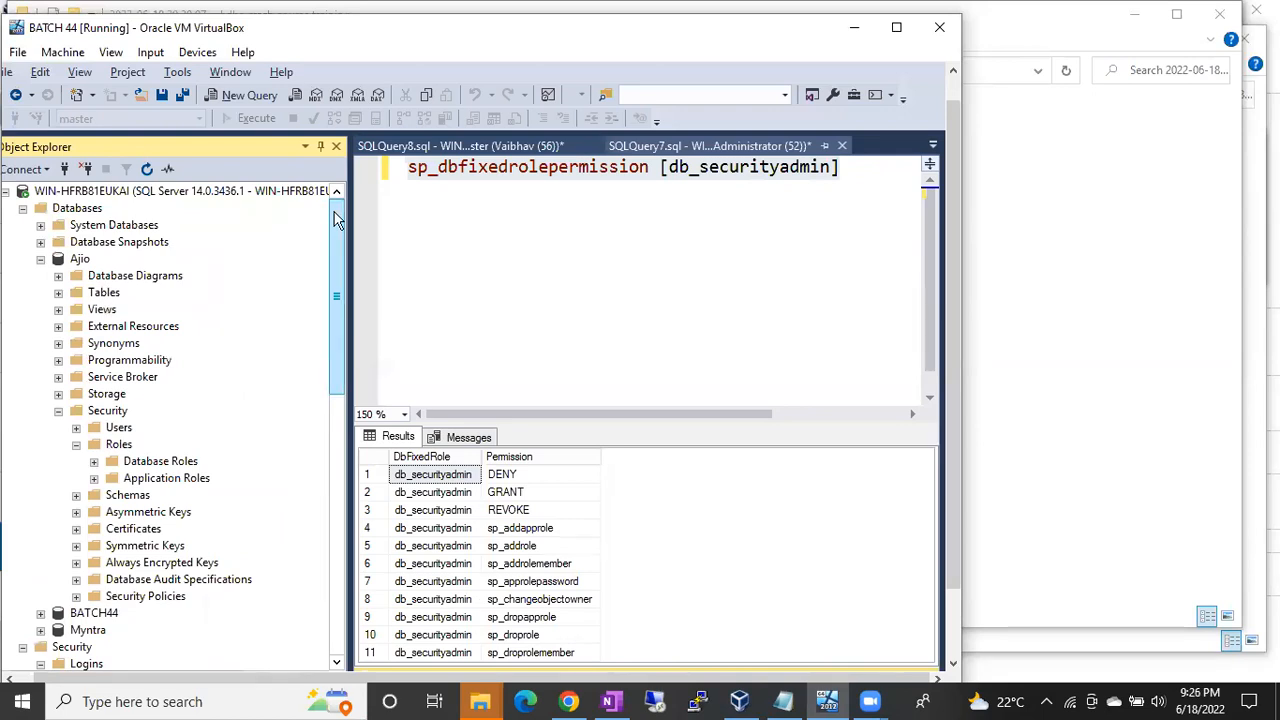
{"action": "left_click", "coordinate": [40, 259]}
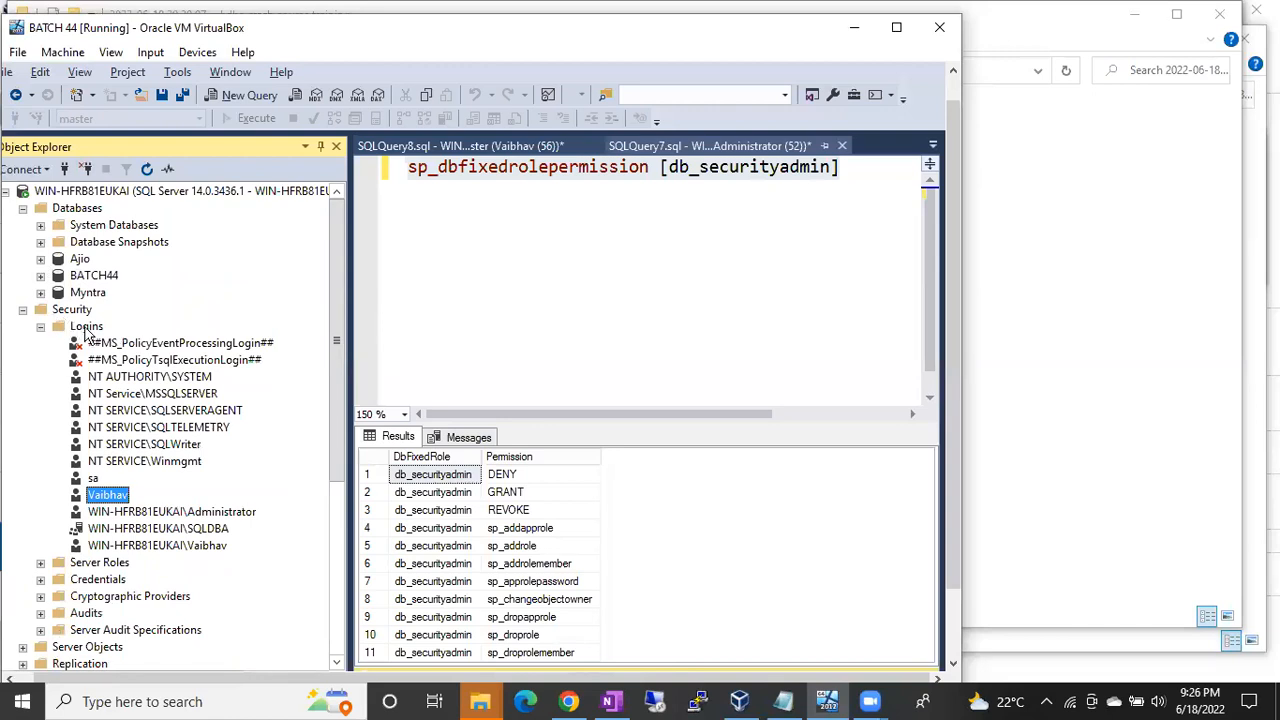
{"action": "right_click", "coordinate": [86, 330]}
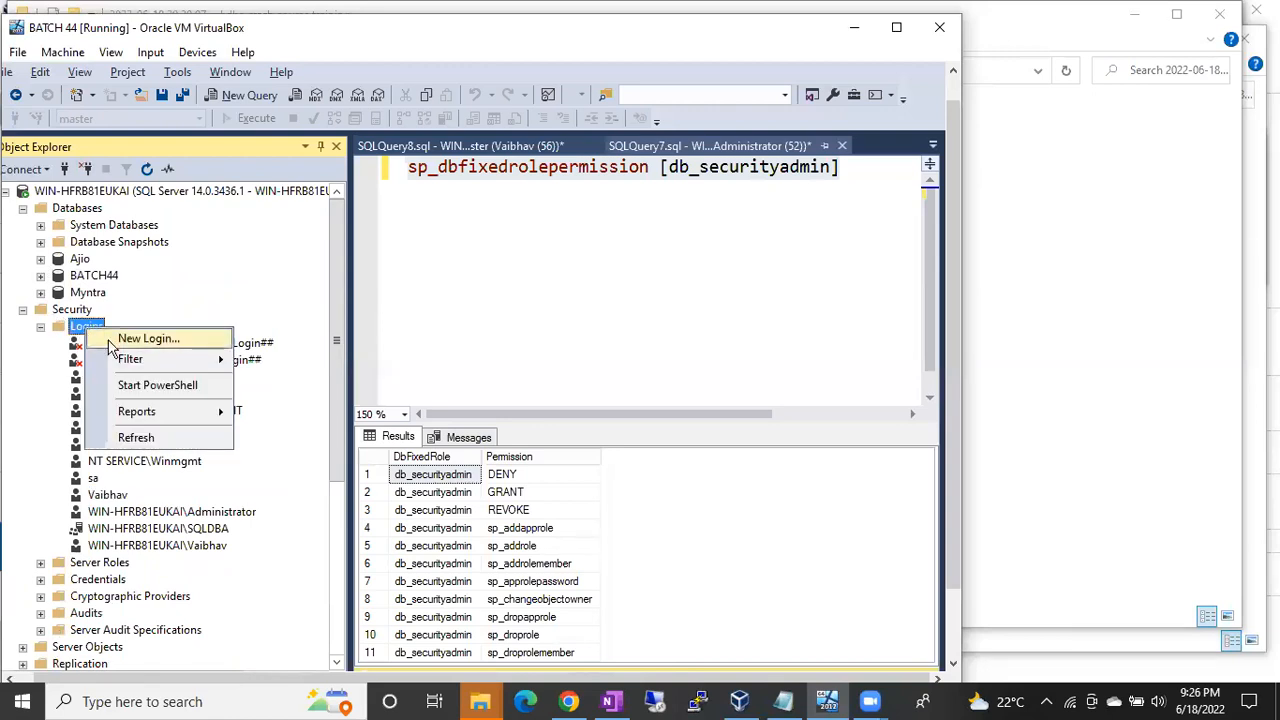
{"action": "left_click", "coordinate": [126, 341]}
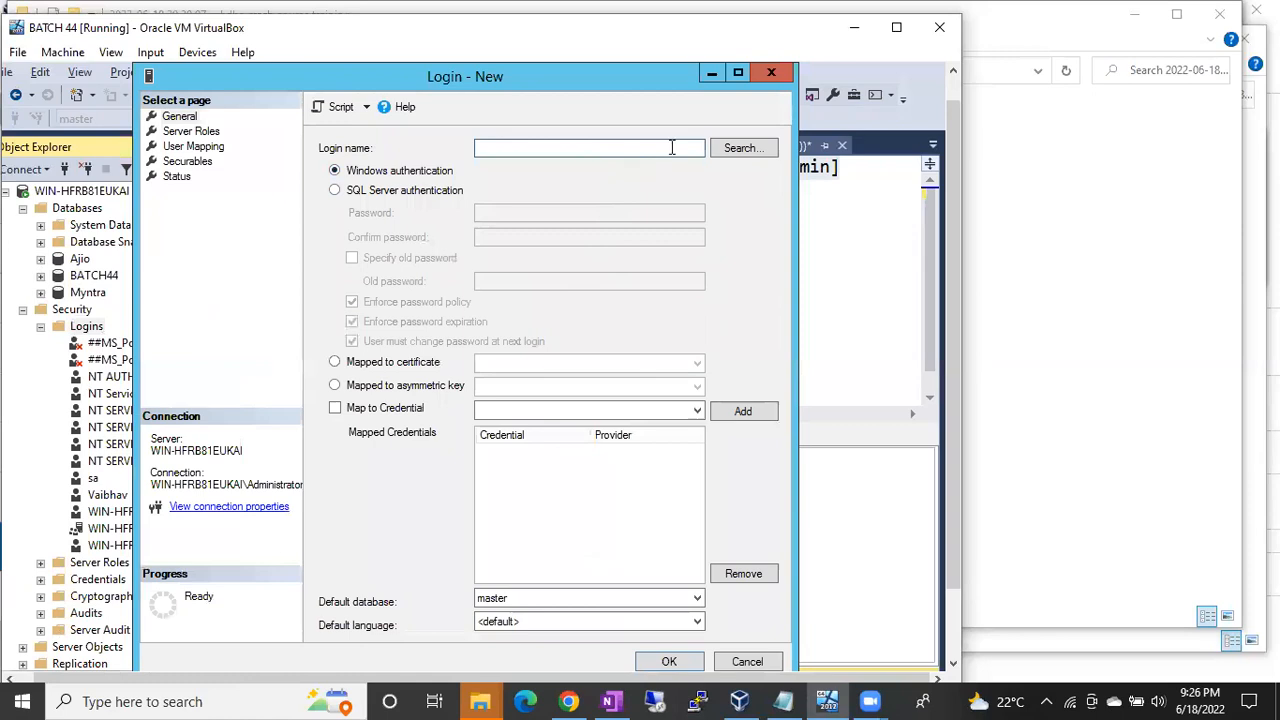
Step: Look up the local Windows user, correct its spelling, and resolve it as the login name
{"action": "left_click", "coordinate": [729, 149]}
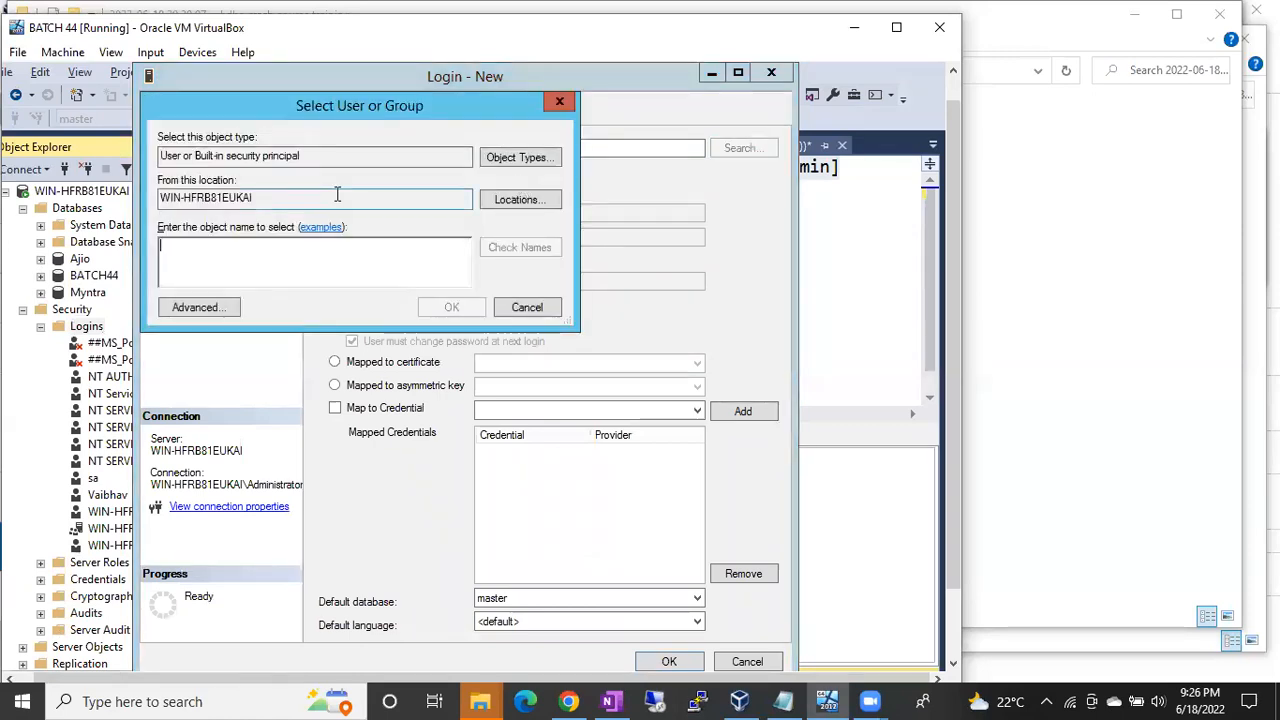
{"action": "left_click", "coordinate": [247, 255]}
{"action": "type", "text": "Priaynaka"}
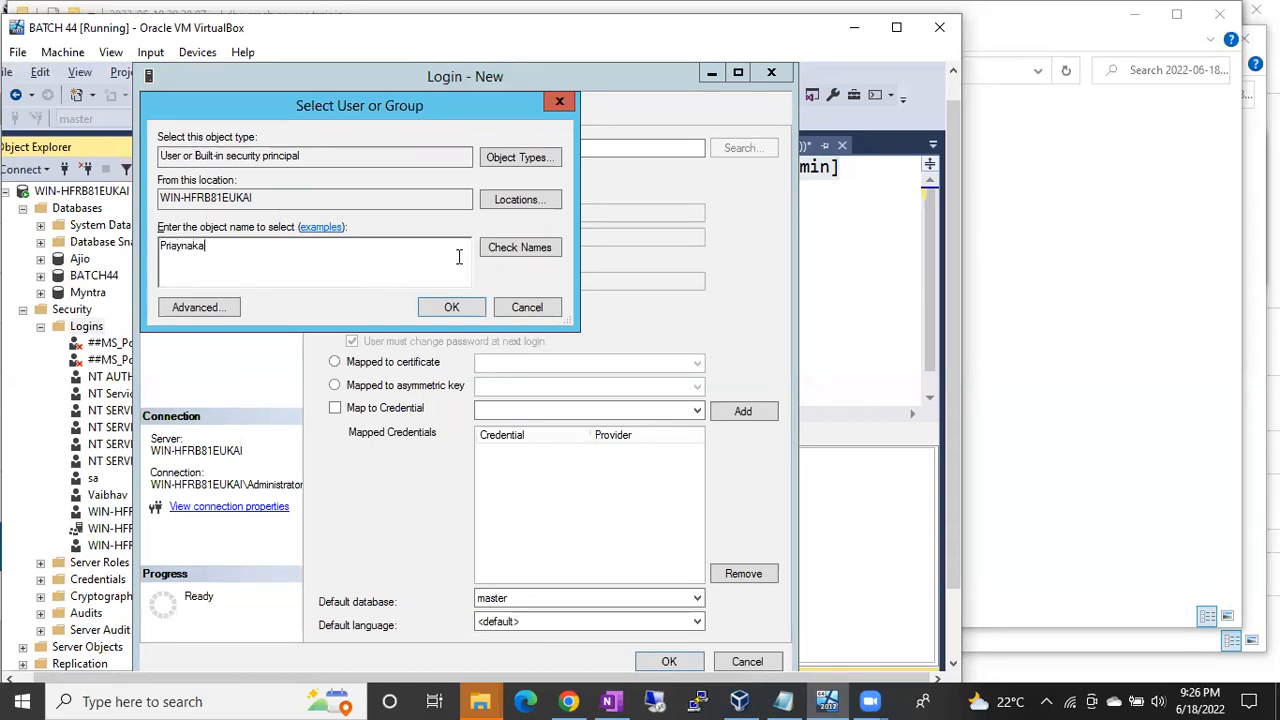
{"action": "left_click", "coordinate": [495, 250]}
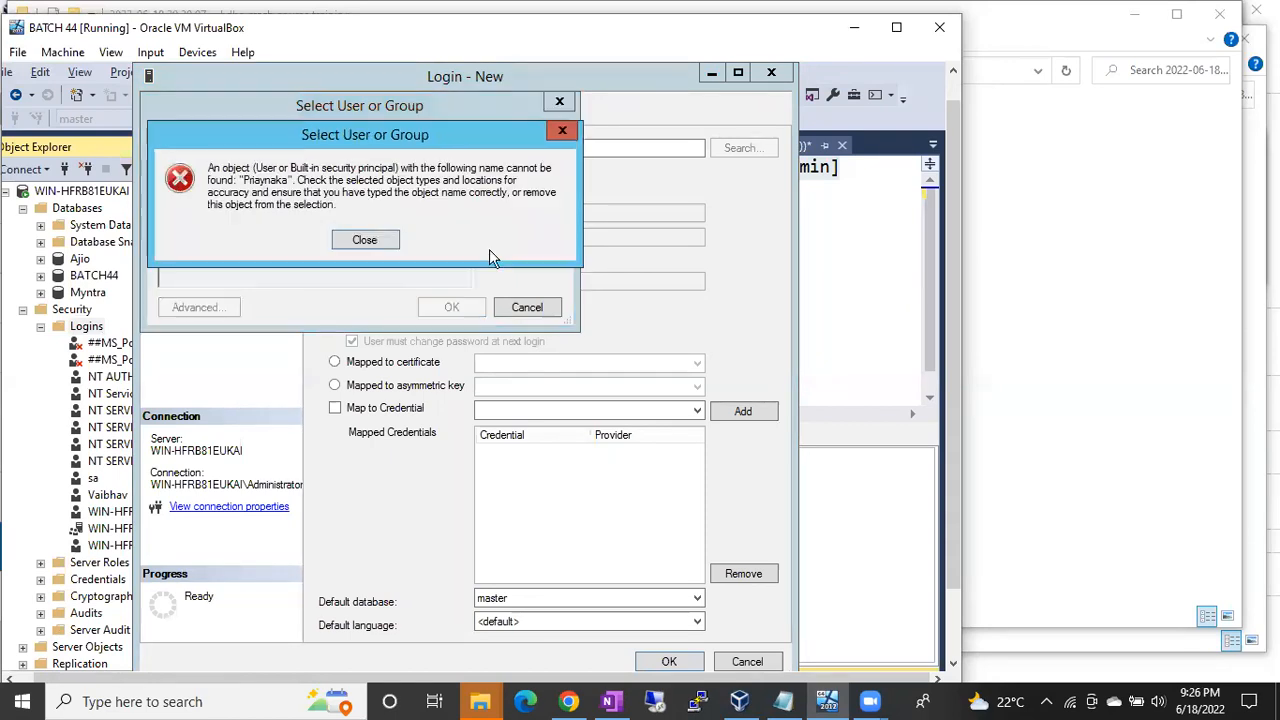
{"action": "left_click", "coordinate": [368, 240]}
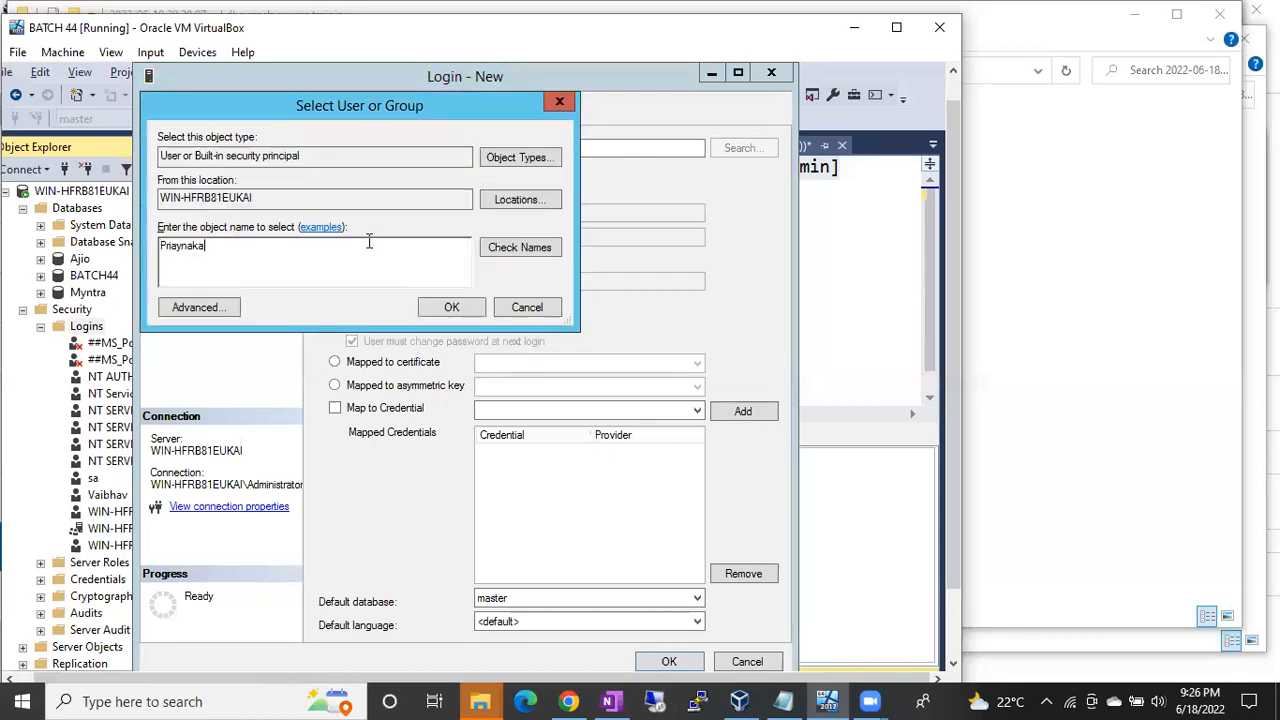
{"action": "left_click", "coordinate": [184, 246]}
{"action": "type", "text": "a"}
{"action": "key", "text": "Right"}
{"action": "key", "text": "Right"}
{"action": "key", "text": "BackSpace"}
{"action": "left_click", "coordinate": [504, 247]}
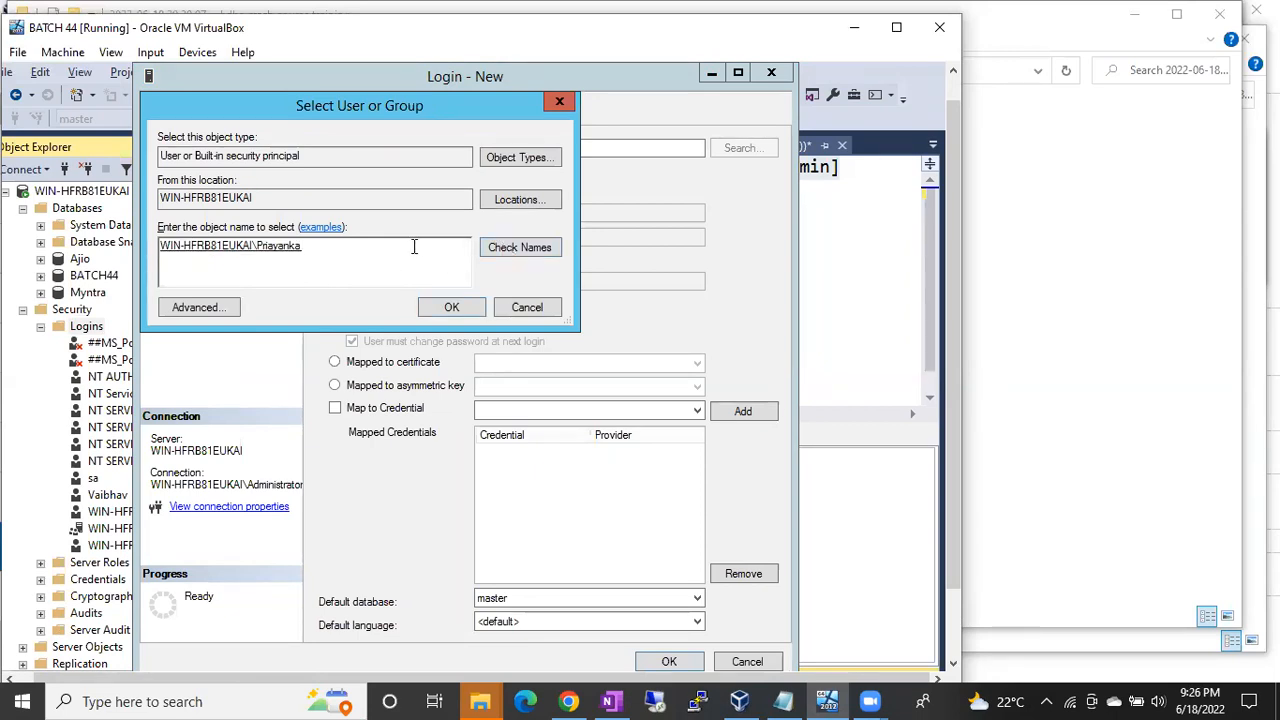
{"action": "left_click", "coordinate": [446, 309]}
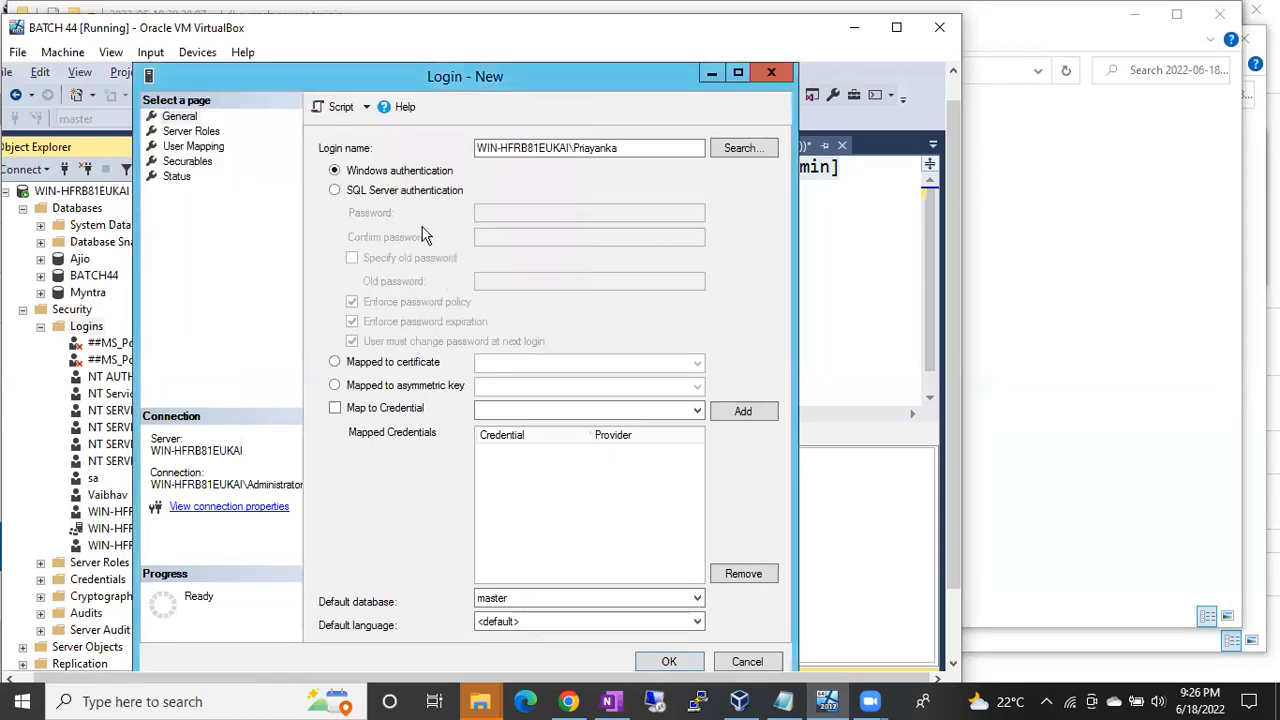
Step: Tick the sysadmin server role and create the new Windows login
{"action": "left_click", "coordinate": [188, 133]}
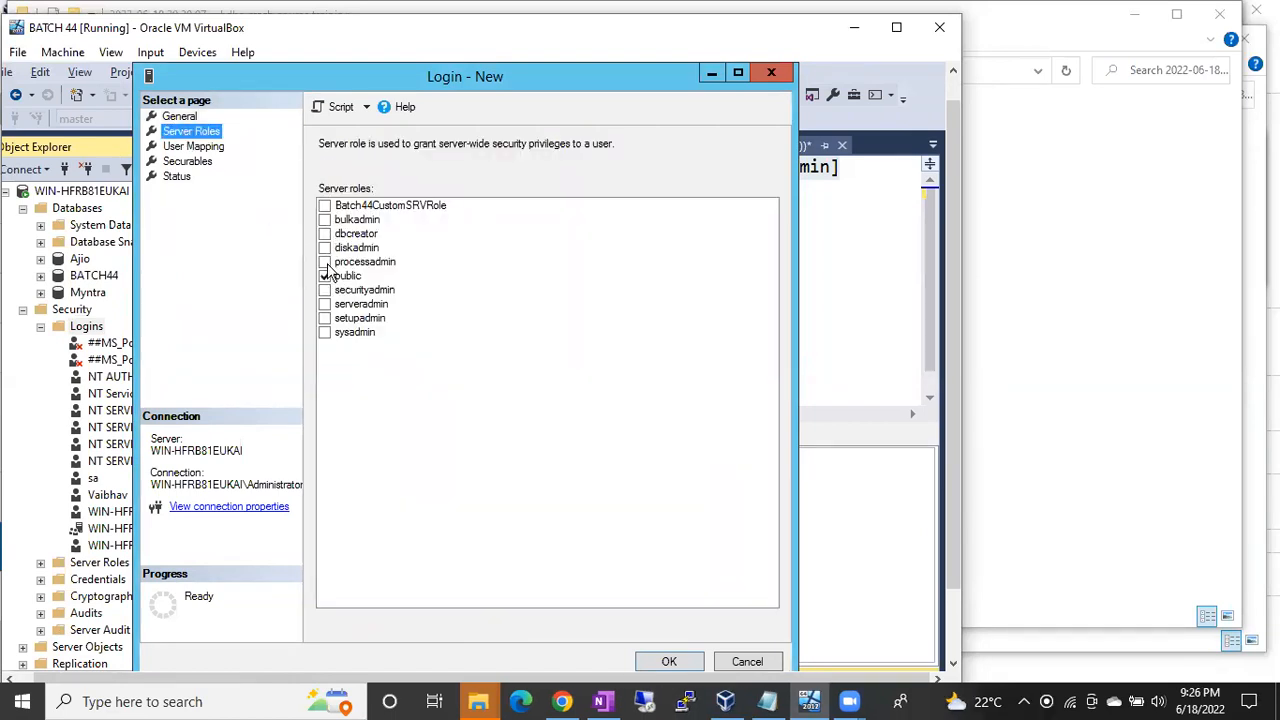
{"action": "left_click", "coordinate": [329, 334]}
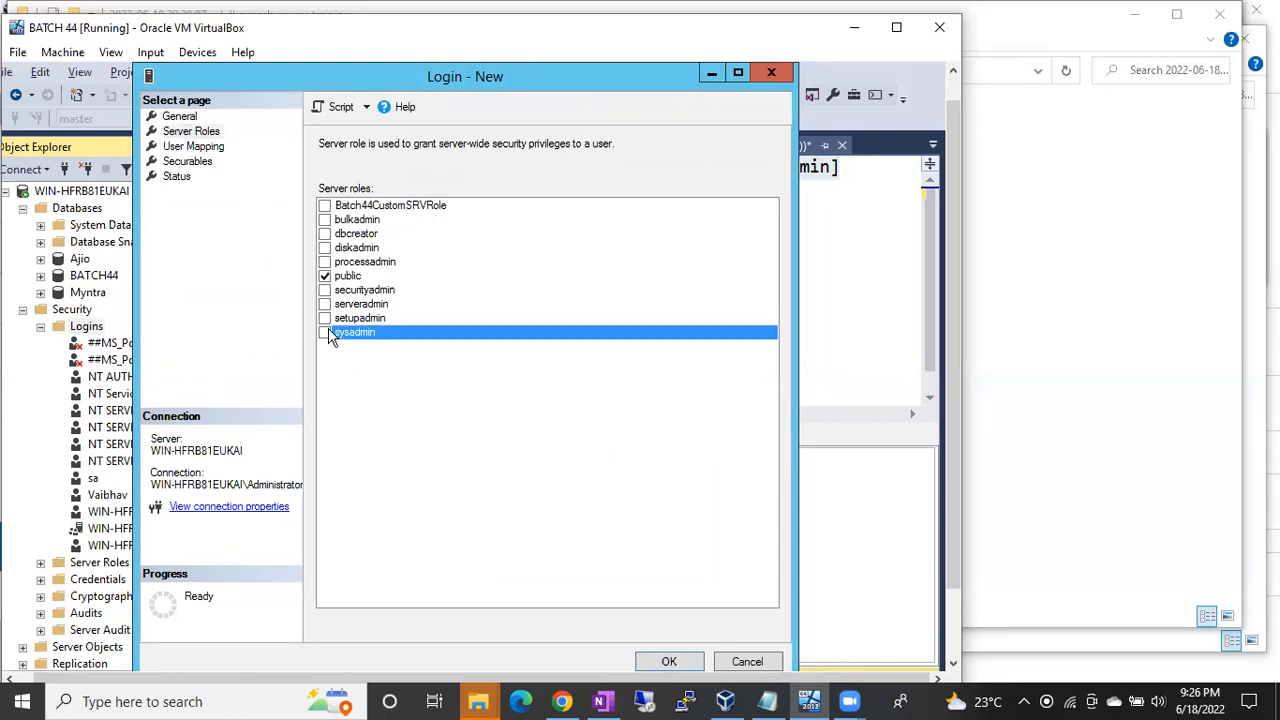
{"action": "left_click", "coordinate": [665, 662]}
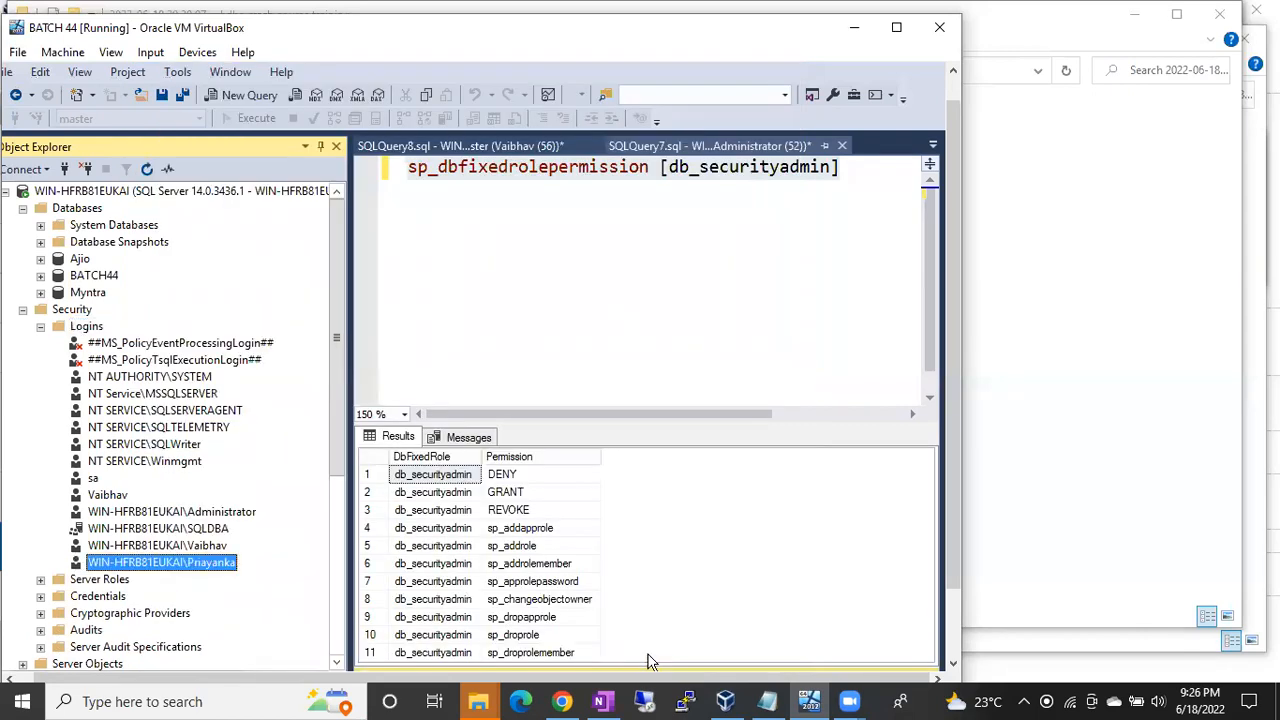
Step: Remove sysadmin from the new login's server roles and save
{"action": "double_click", "coordinate": [200, 562]}
{"action": "left_click", "coordinate": [178, 132]}
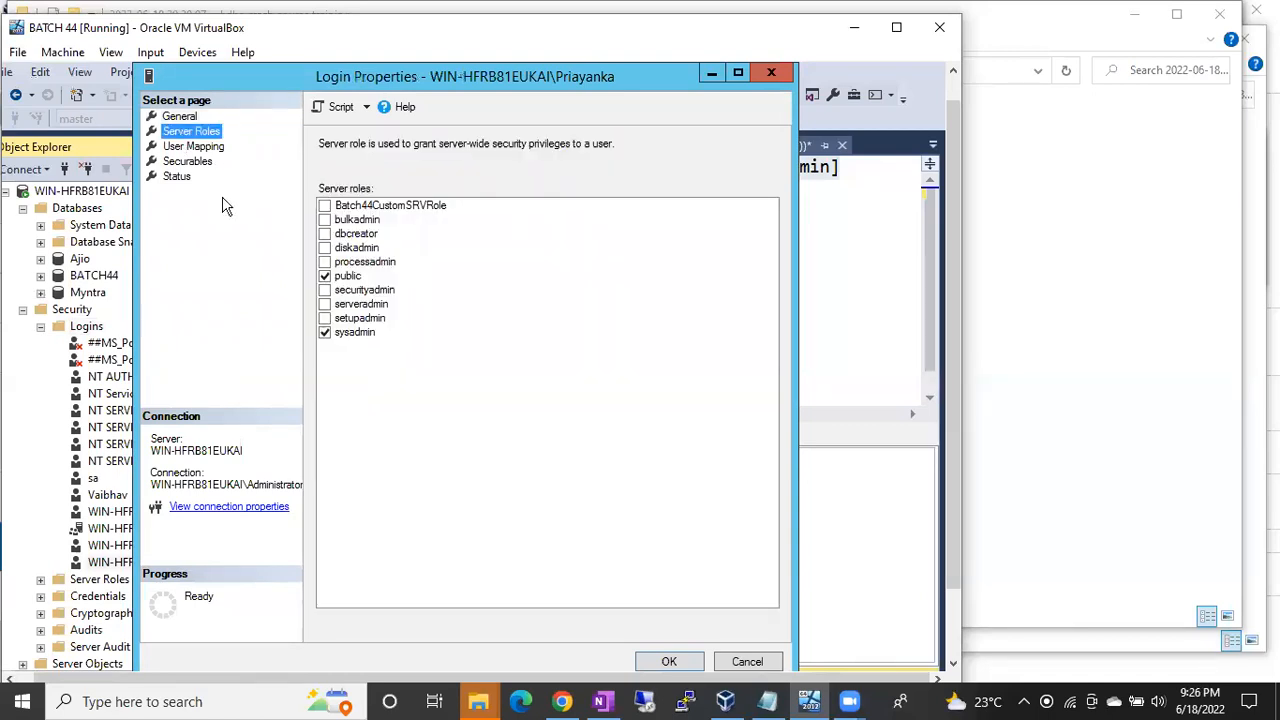
{"action": "left_click", "coordinate": [324, 332]}
{"action": "left_click", "coordinate": [668, 661]}
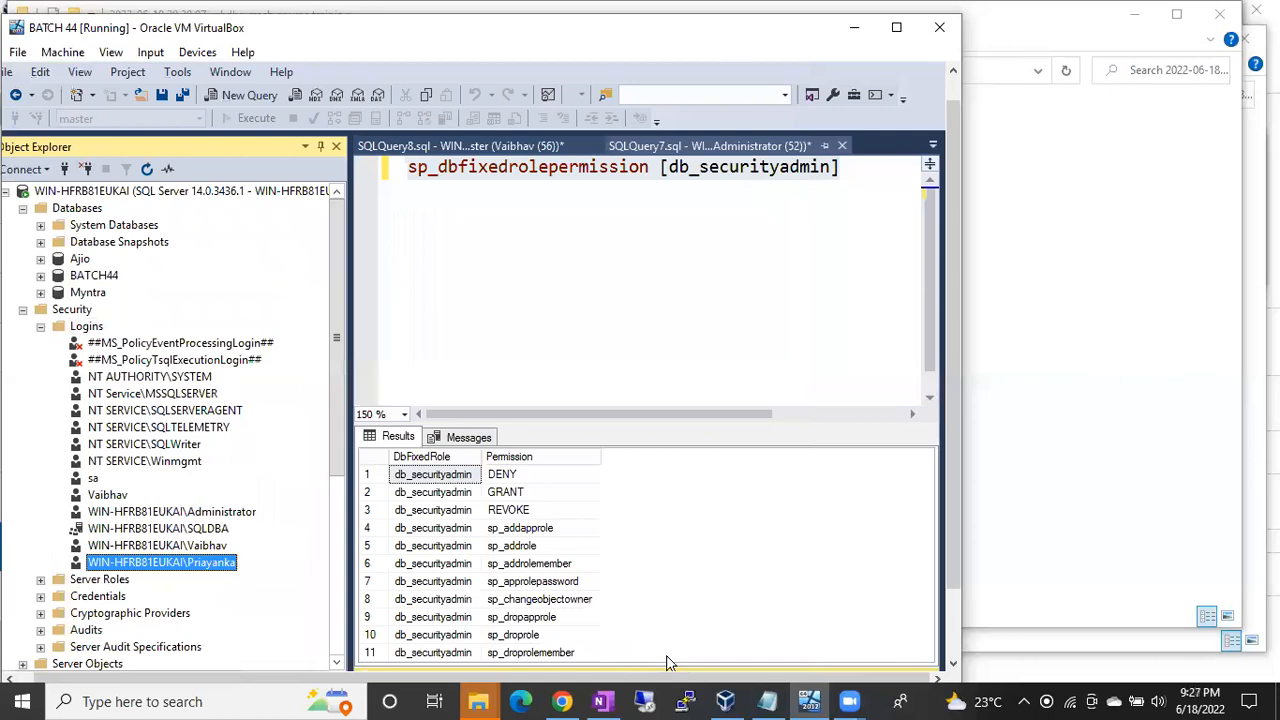
Step: Start a new SQL Server-authenticated login, entering its name and a confirmed password
{"action": "right_click", "coordinate": [100, 337]}
{"action": "left_click", "coordinate": [140, 343]}
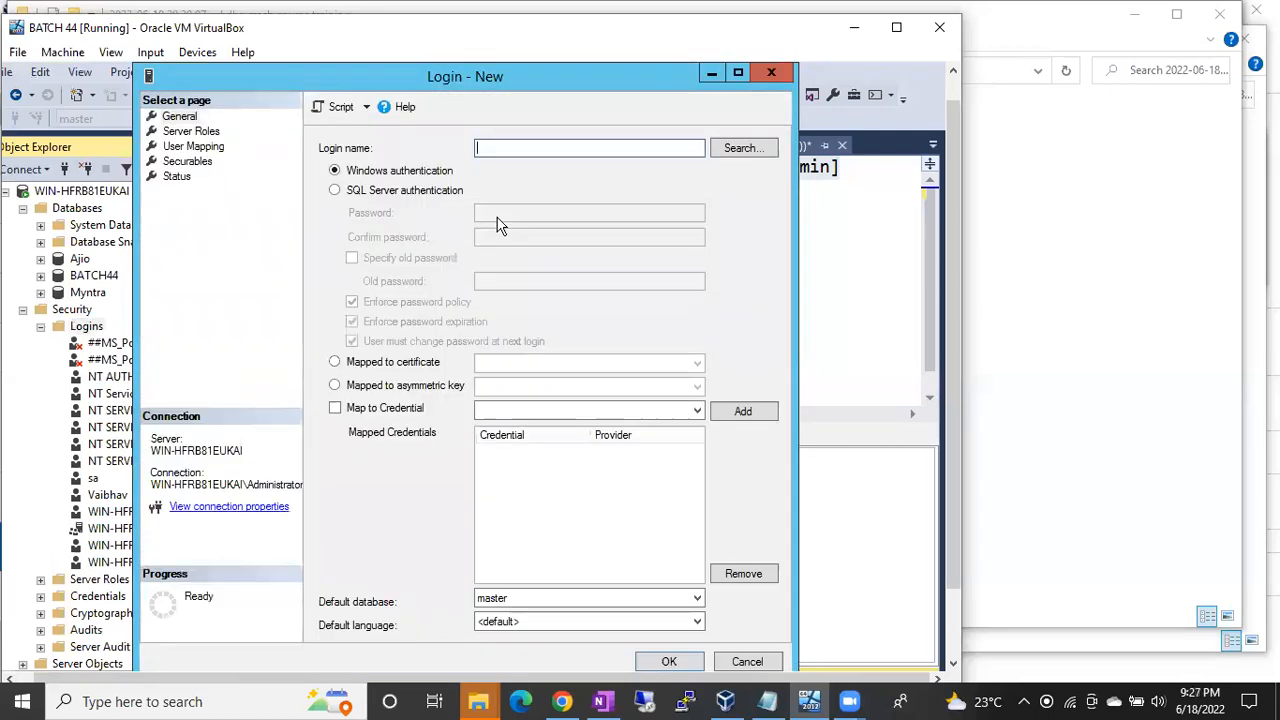
{"action": "left_click", "coordinate": [405, 192]}
{"action": "left_click", "coordinate": [480, 150]}
{"action": "type", "text": "Ajay"}
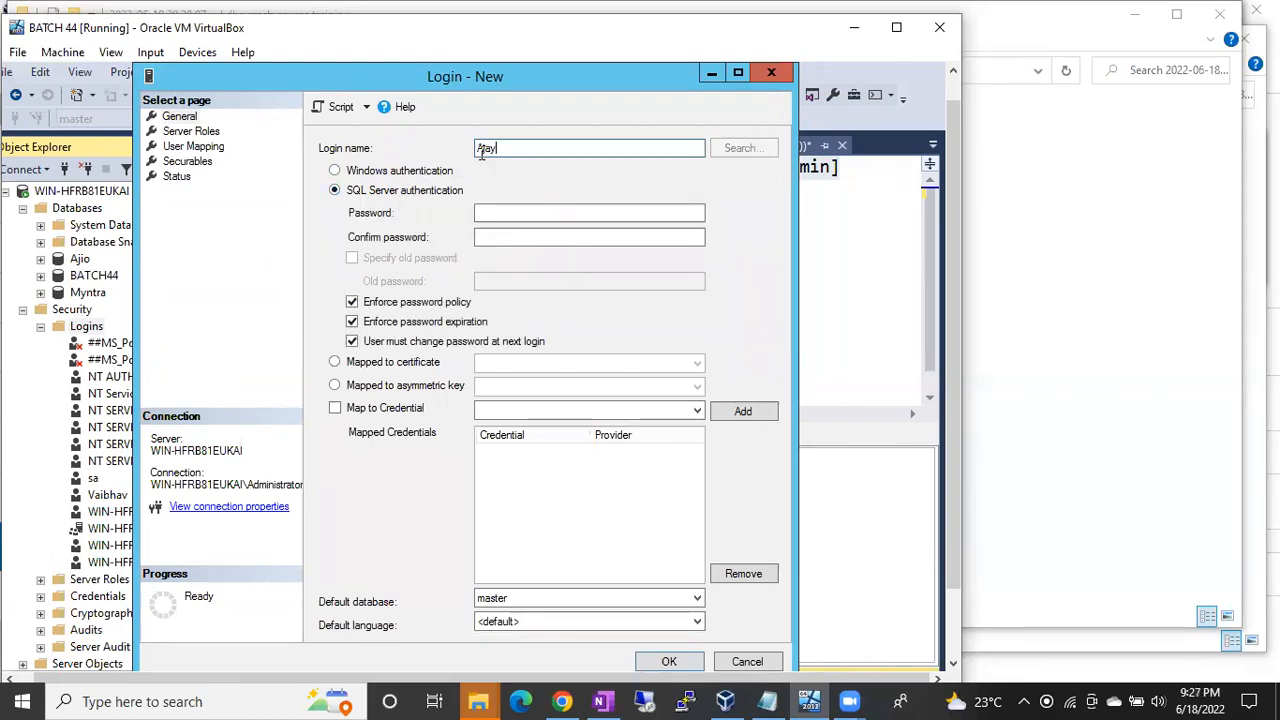
{"action": "left_click", "coordinate": [538, 207]}
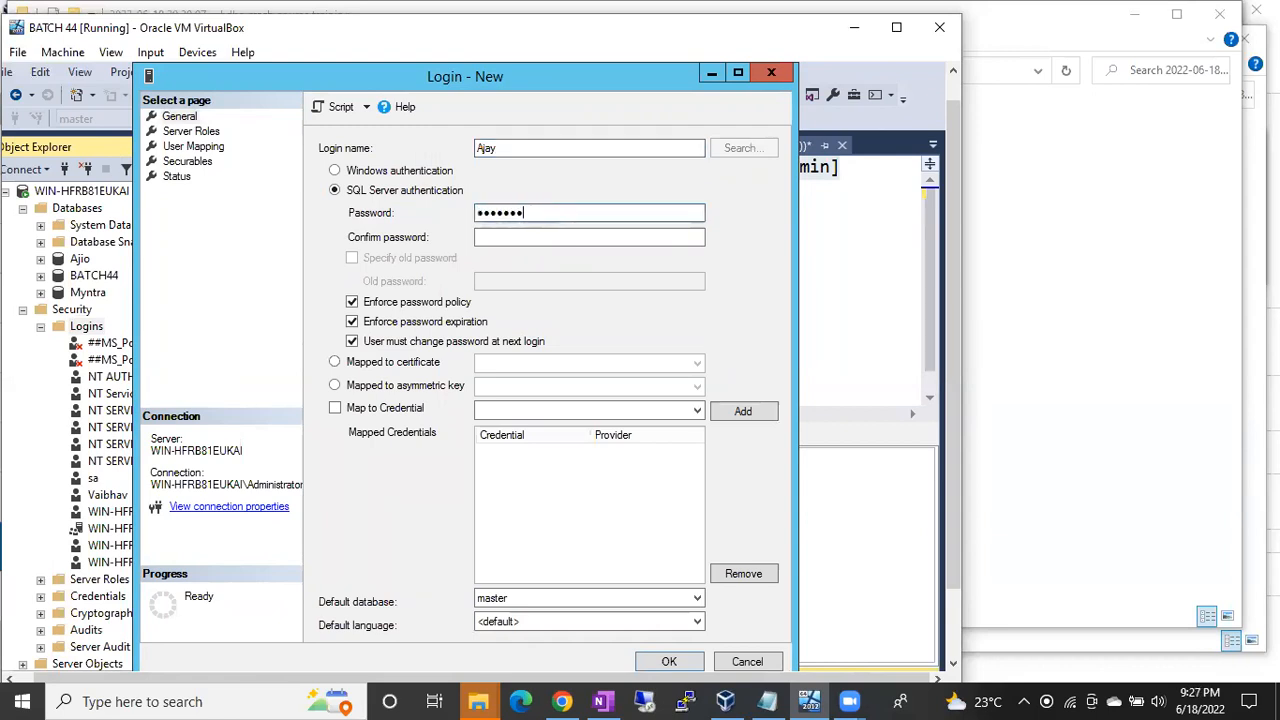
{"action": "key", "text": "Tab"}
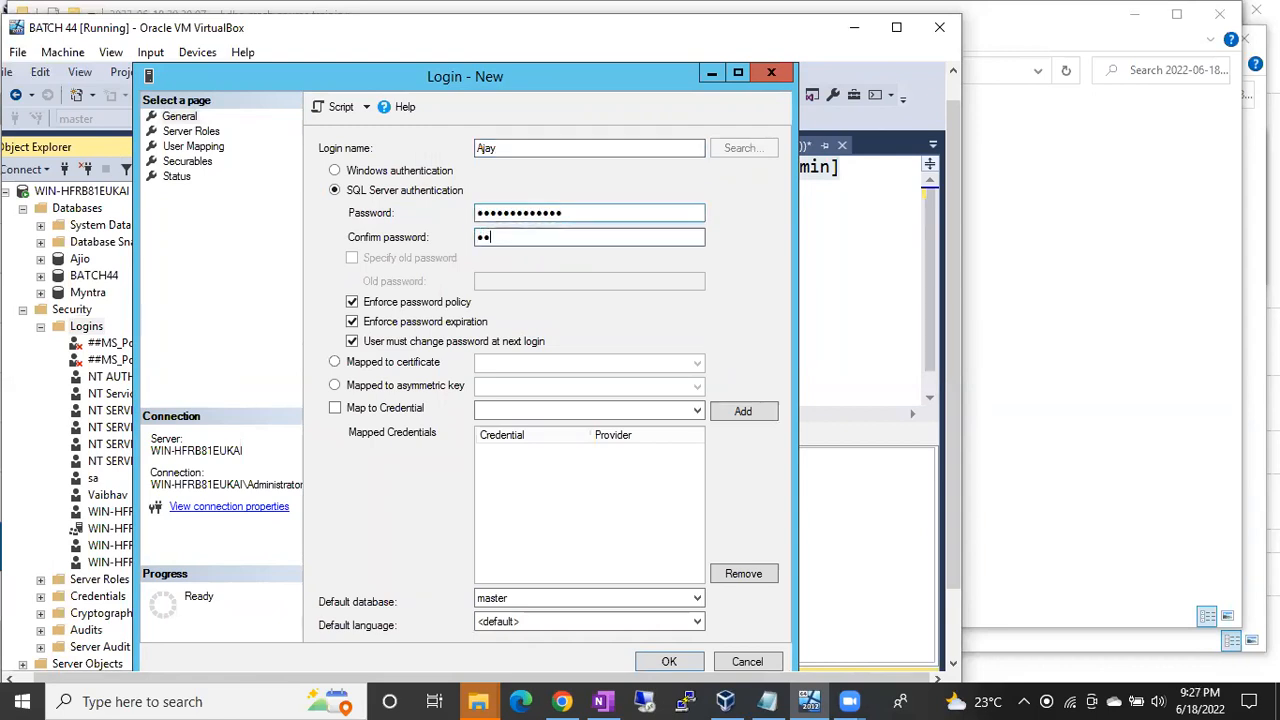
{"action": "key", "text": "BackSpace"}
{"action": "key", "text": "BackSpace"}
{"action": "key", "text": "BackSpace"}
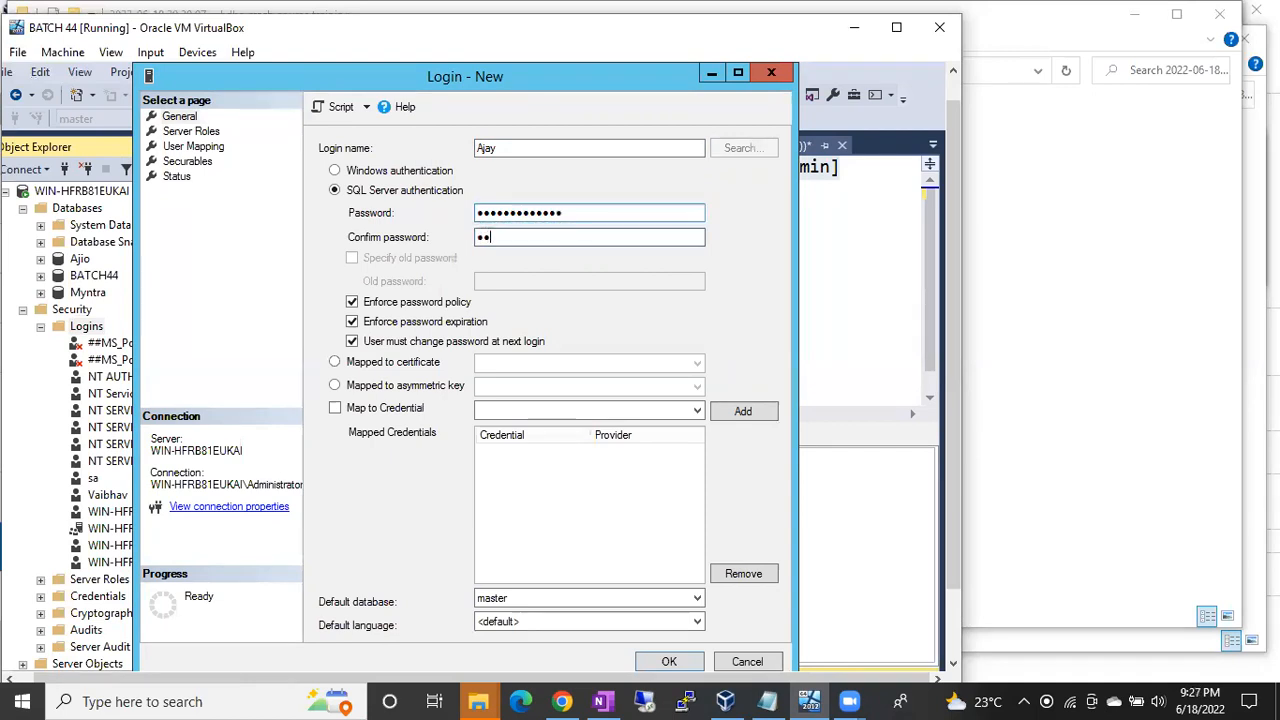
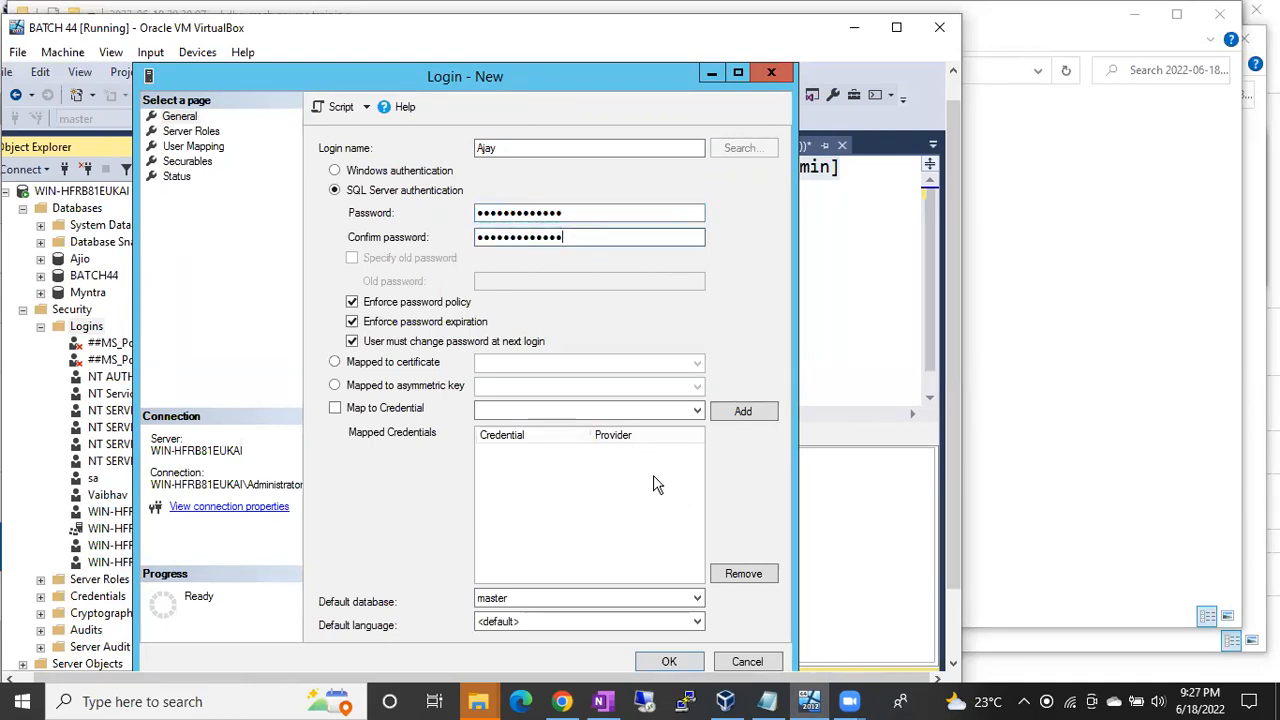
Step: Give the login the dbcreator server role and create it
{"action": "left_click", "coordinate": [187, 132]}
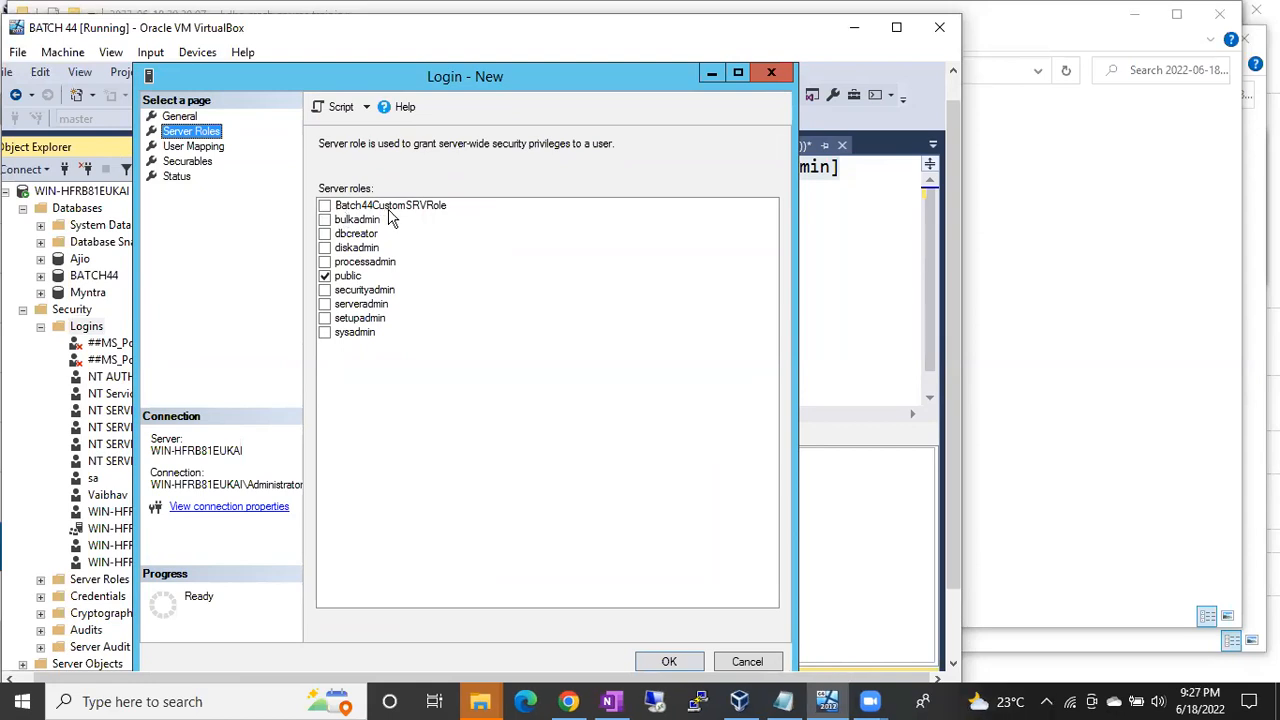
{"action": "left_click", "coordinate": [324, 234]}
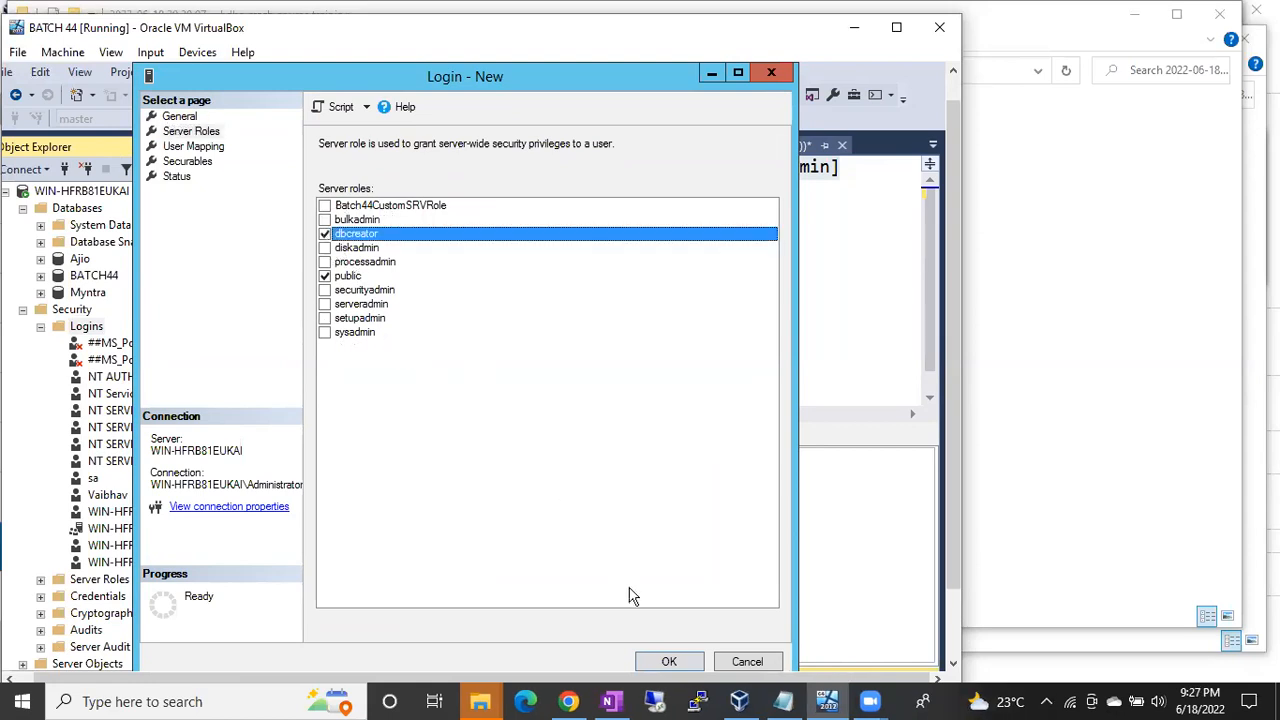
{"action": "left_click", "coordinate": [664, 661]}
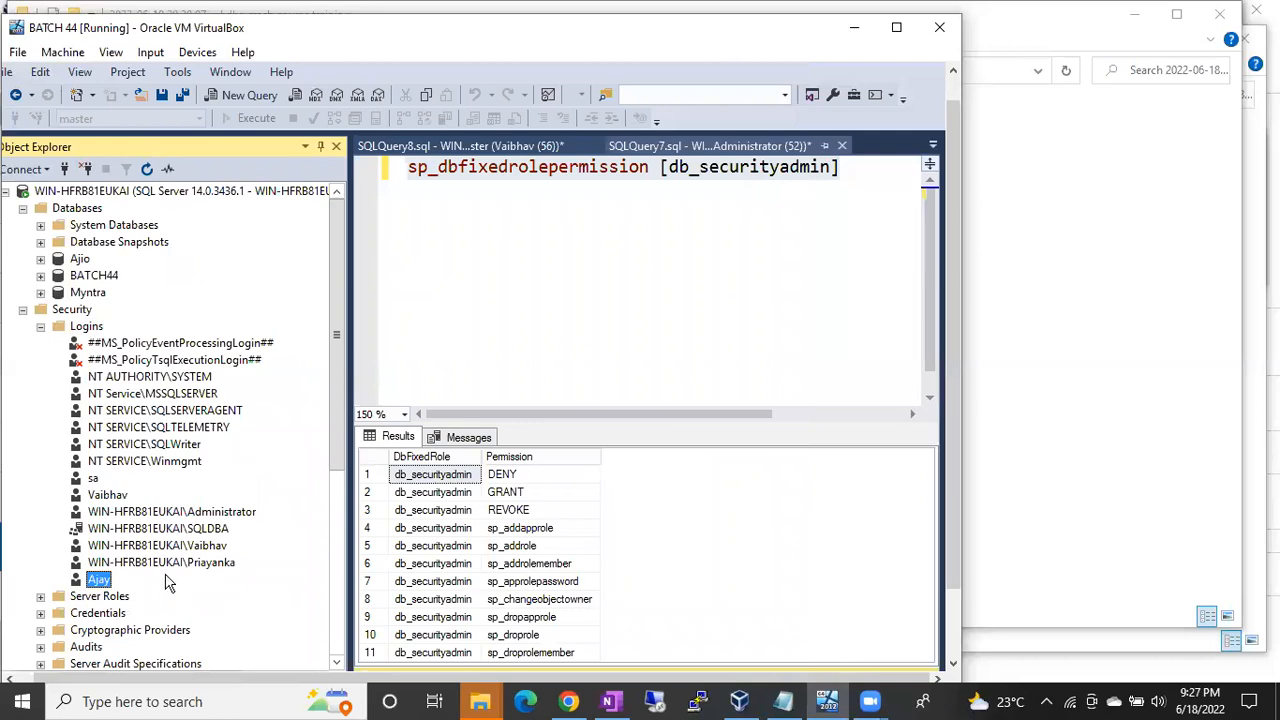
Step: Map login Ajay to the Myntra database and try the db_datareader and db_datawriter roles
{"action": "double_click", "coordinate": [102, 580]}
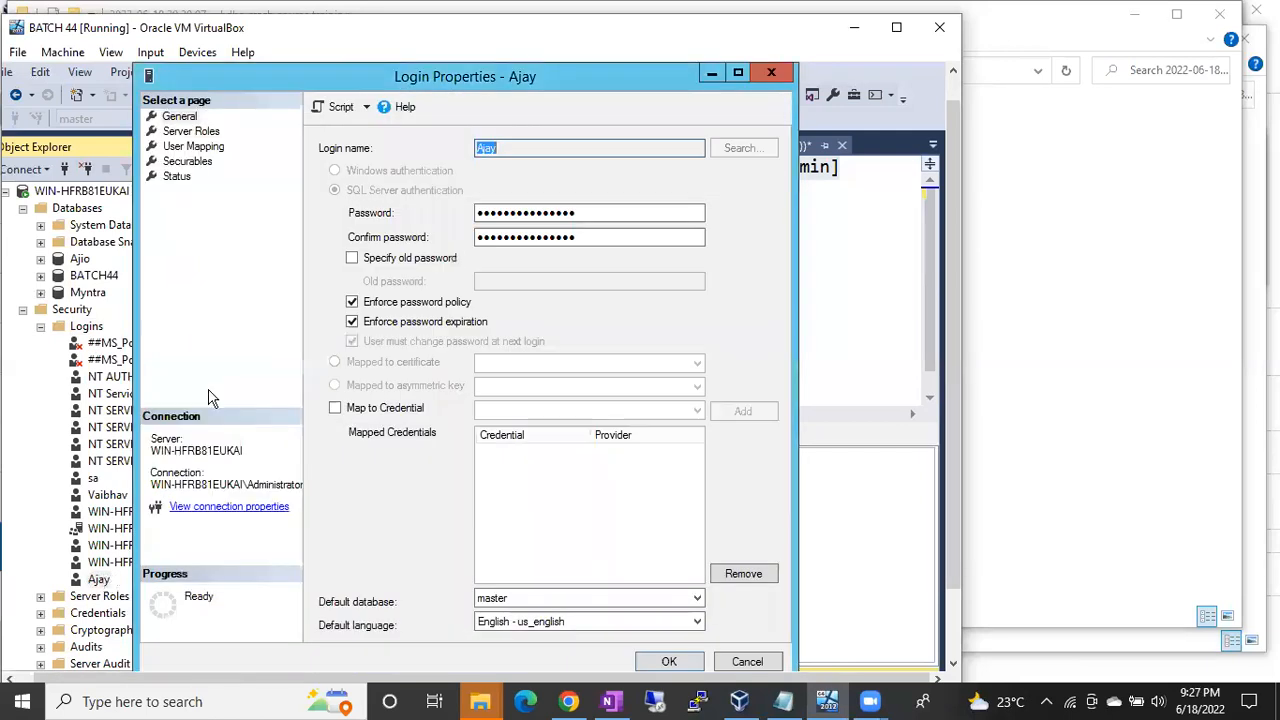
{"action": "left_click", "coordinate": [186, 147]}
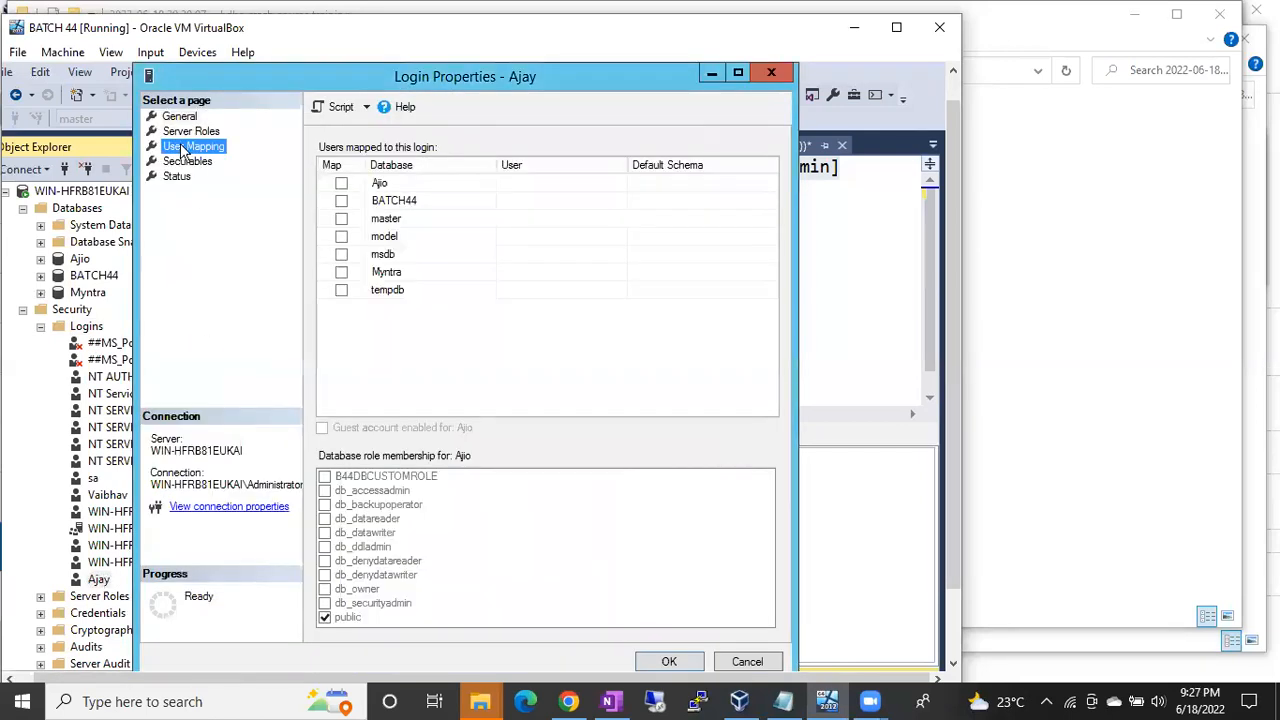
{"action": "left_click", "coordinate": [341, 273]}
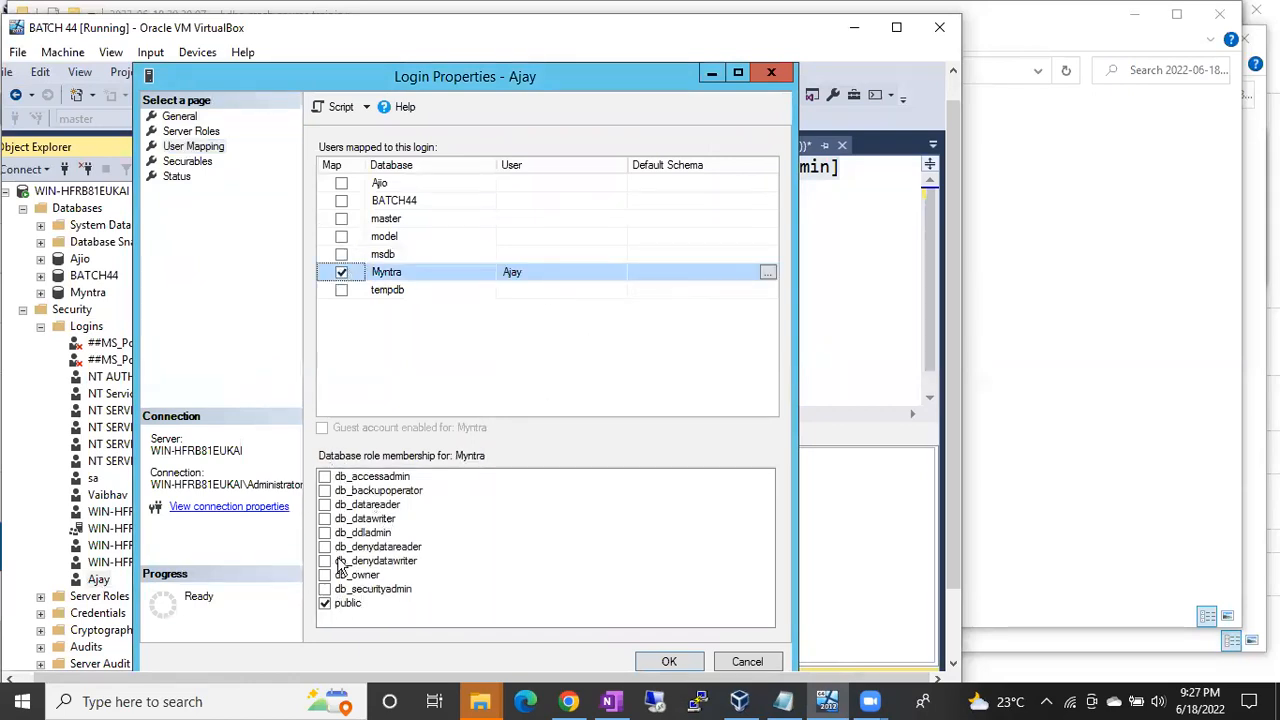
{"action": "left_click", "coordinate": [326, 505]}
{"action": "left_click", "coordinate": [326, 505]}
{"action": "left_click", "coordinate": [325, 519]}
{"action": "left_click", "coordinate": [325, 519]}
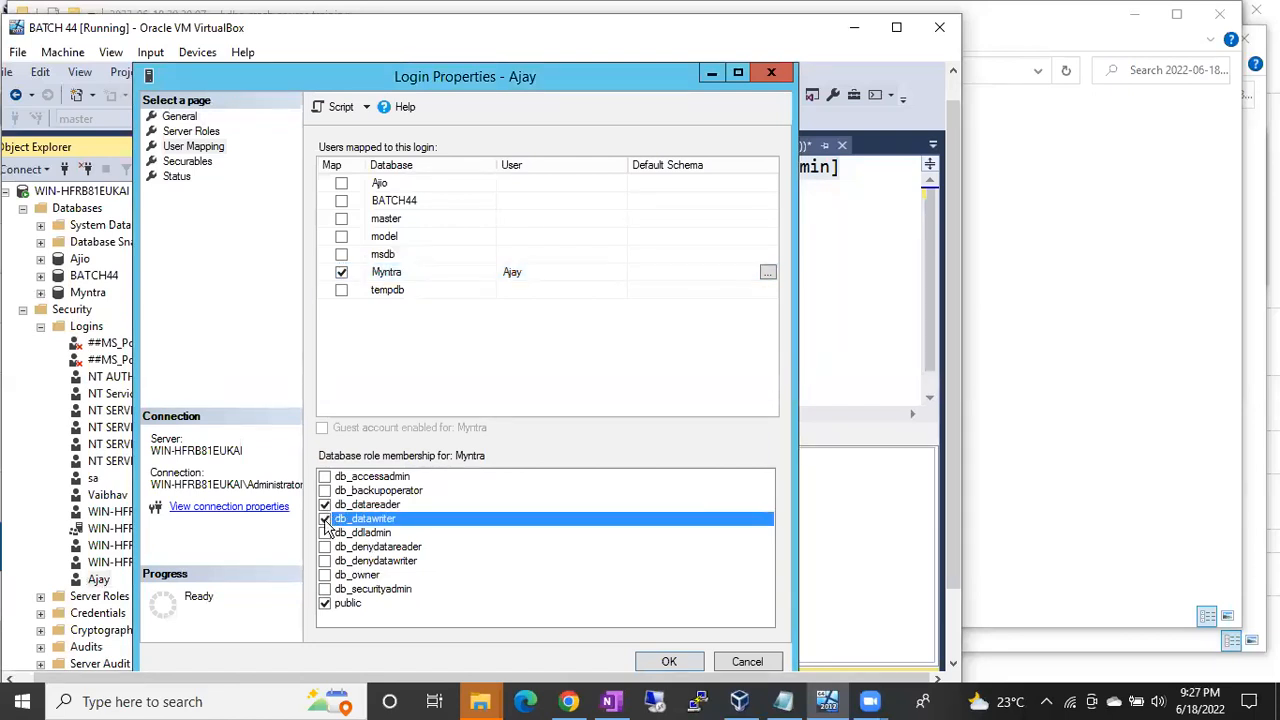
{"action": "left_click", "coordinate": [325, 519]}
{"action": "left_click", "coordinate": [325, 505]}
{"action": "left_click", "coordinate": [325, 505]}
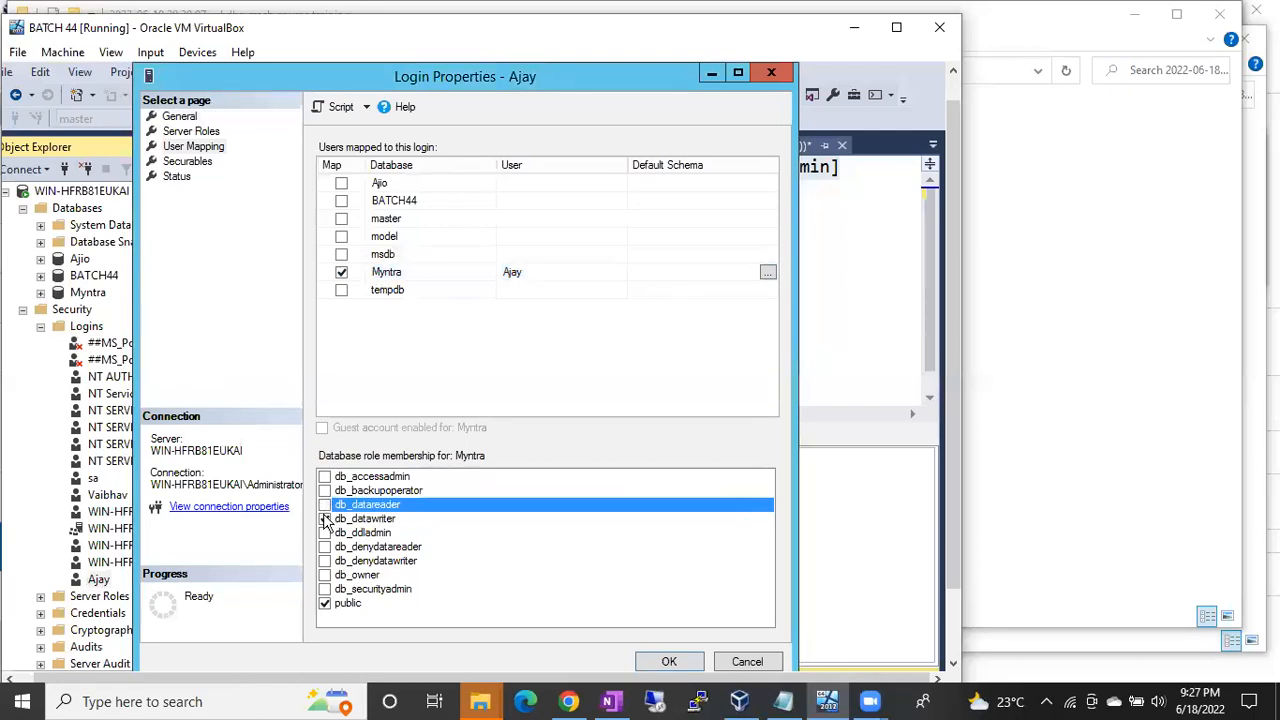
Step: Clear datareader and datawriter, leave Ajay as db_owner and public of Myntra, and apply
{"action": "left_click", "coordinate": [325, 519]}
{"action": "left_click", "coordinate": [325, 505]}
{"action": "left_click", "coordinate": [327, 519]}
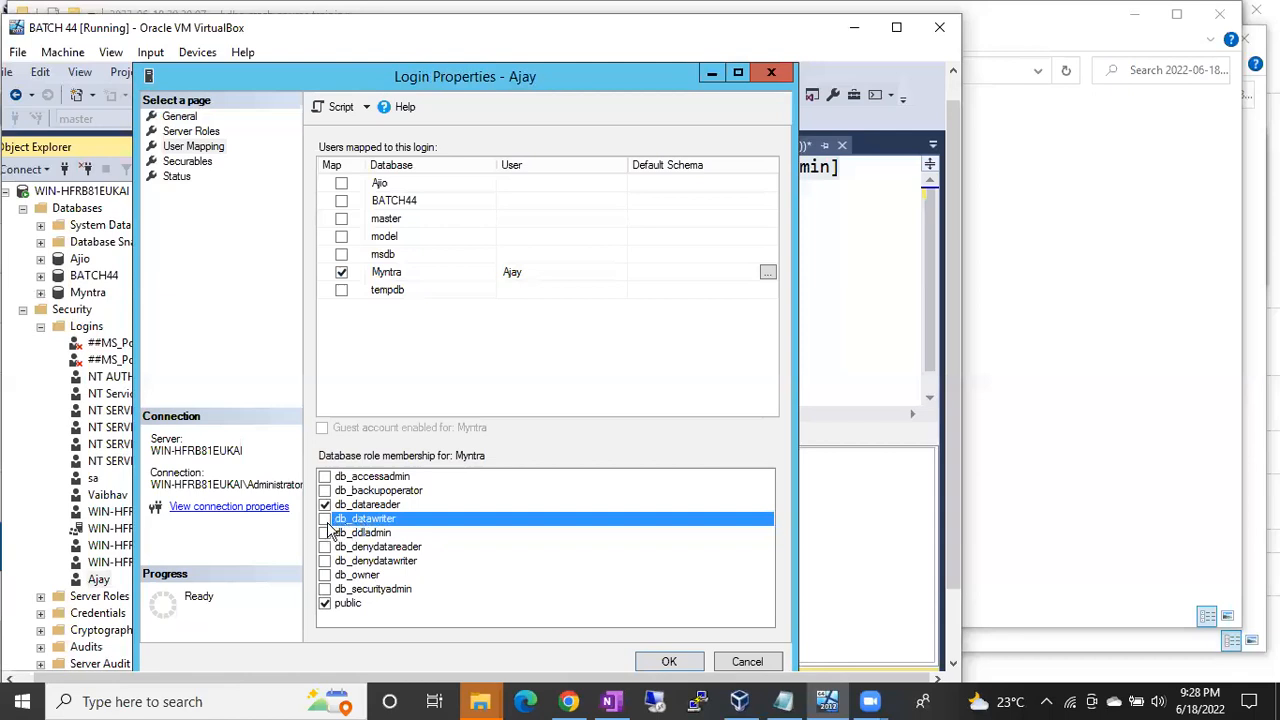
{"action": "left_click", "coordinate": [326, 519]}
{"action": "left_click", "coordinate": [330, 505]}
{"action": "left_click", "coordinate": [325, 532]}
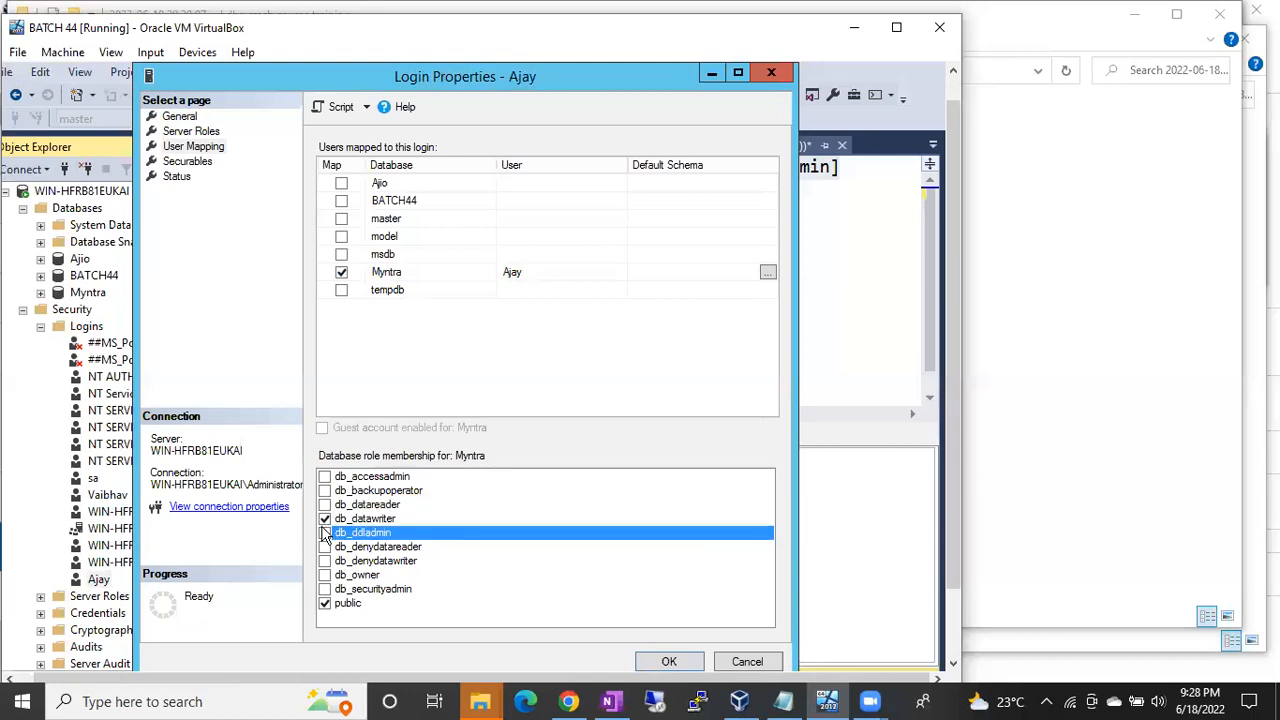
{"action": "left_click", "coordinate": [324, 520]}
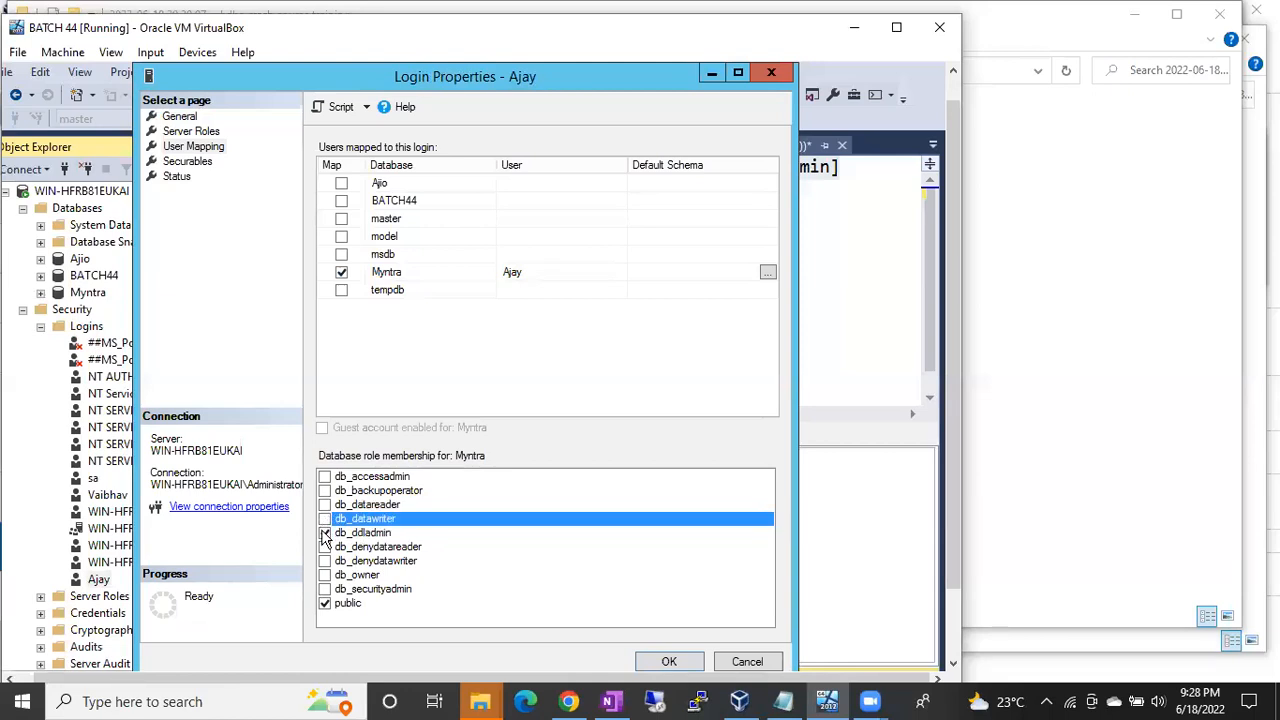
{"action": "left_click", "coordinate": [324, 575]}
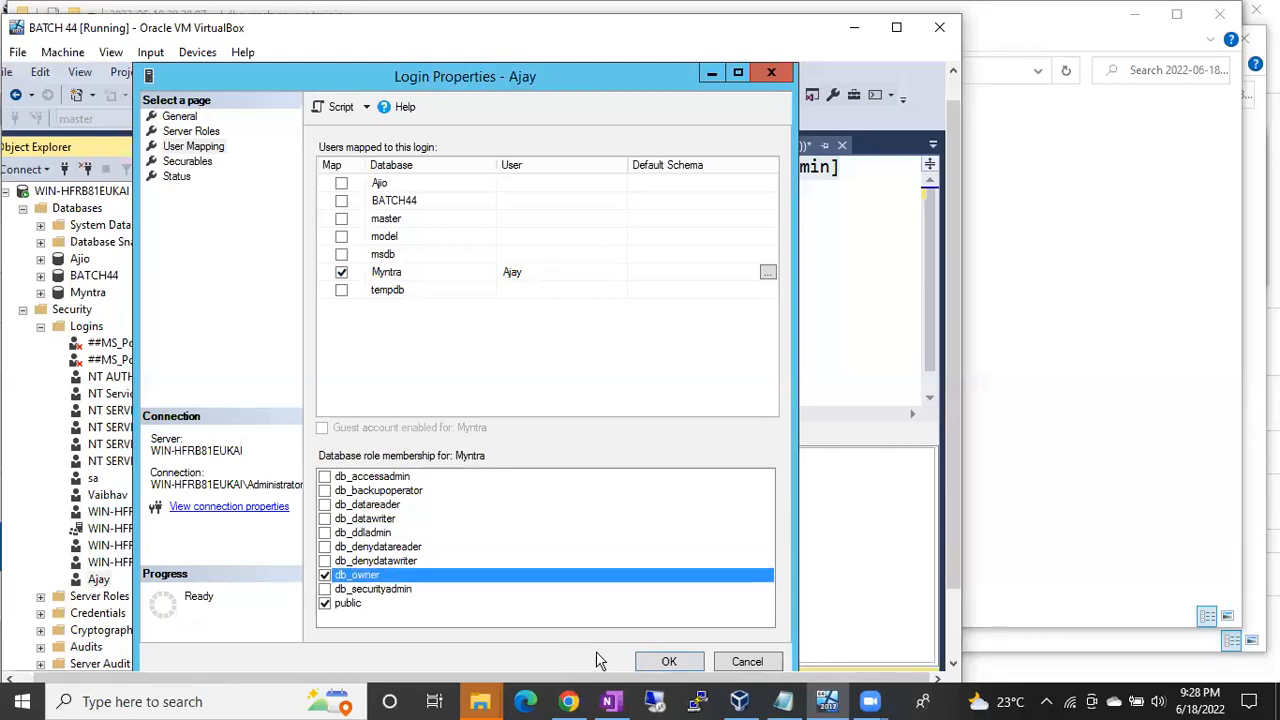
{"action": "left_click", "coordinate": [667, 661]}
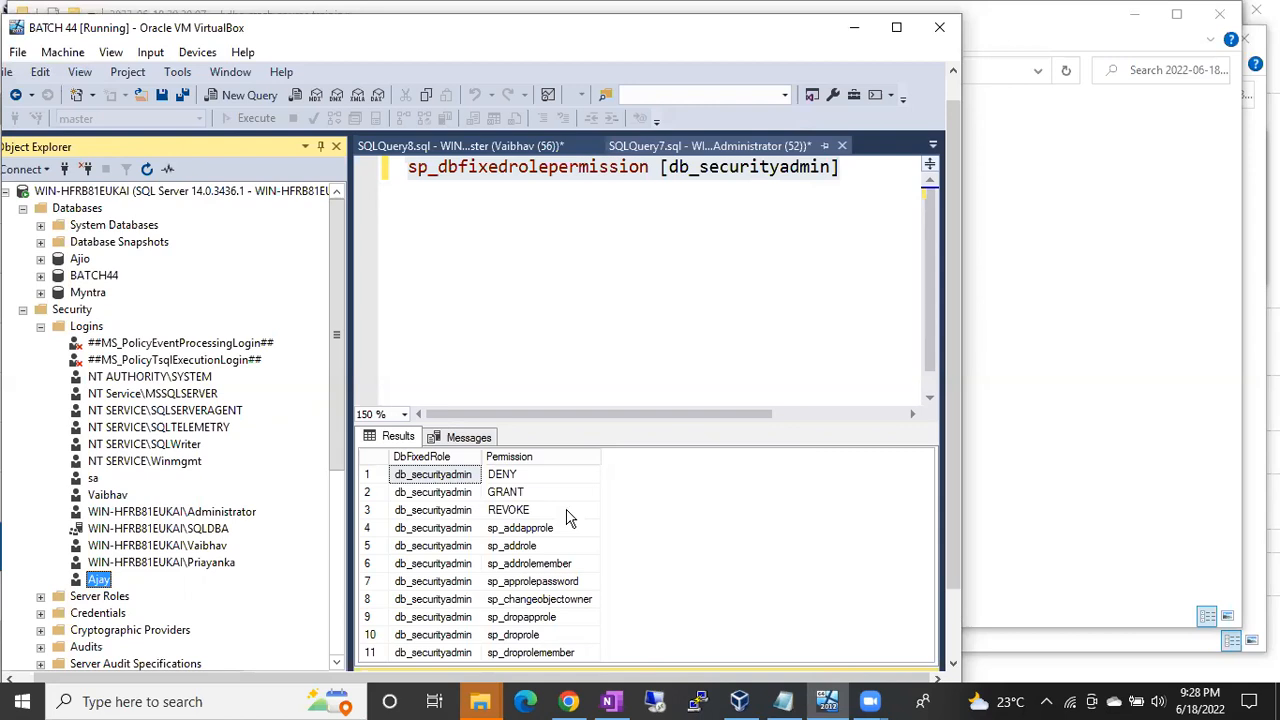
Step: Start a new SQL Server-authenticated login named Suresh
{"action": "right_click", "coordinate": [88, 327]}
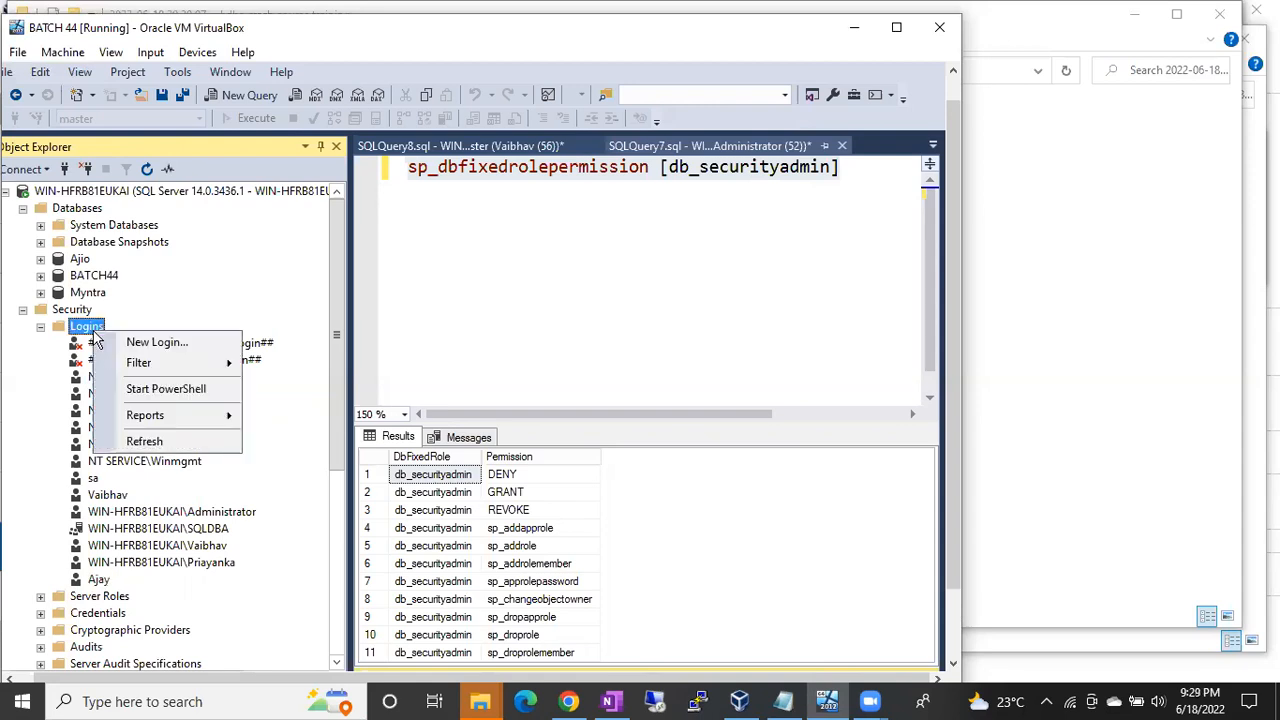
{"action": "left_click", "coordinate": [125, 342]}
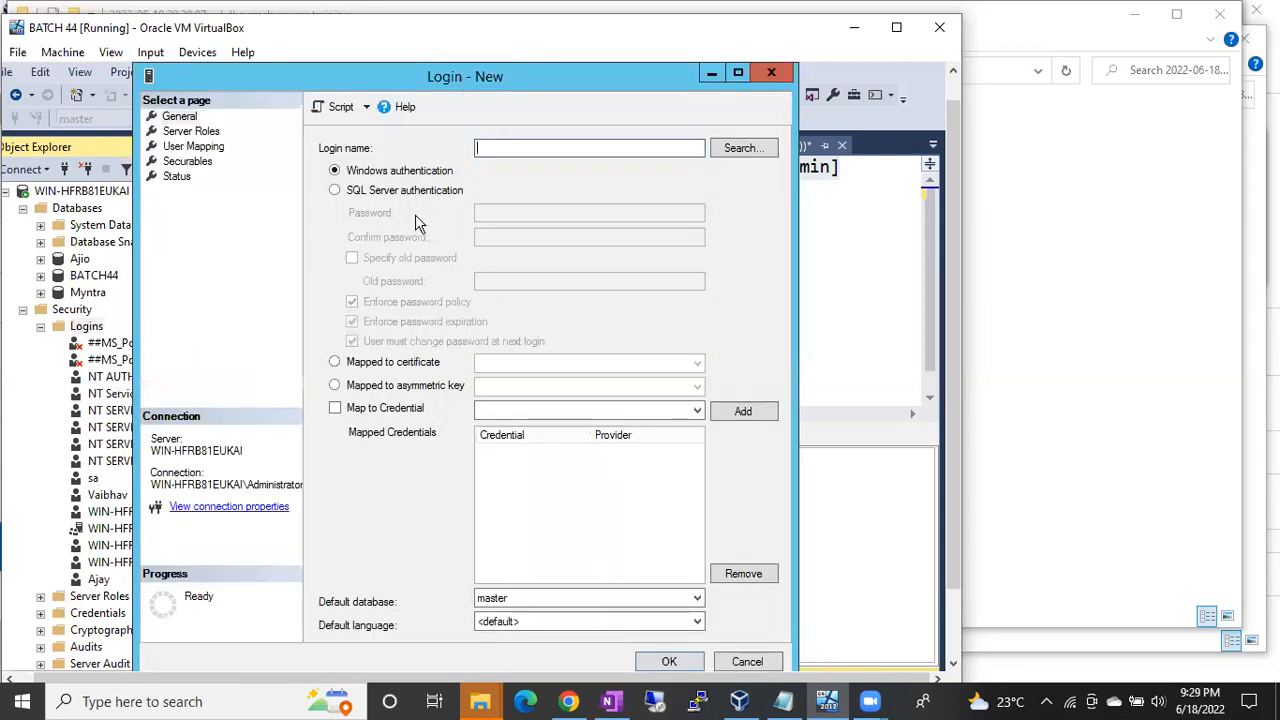
{"action": "left_click", "coordinate": [402, 191]}
{"action": "left_click", "coordinate": [488, 148]}
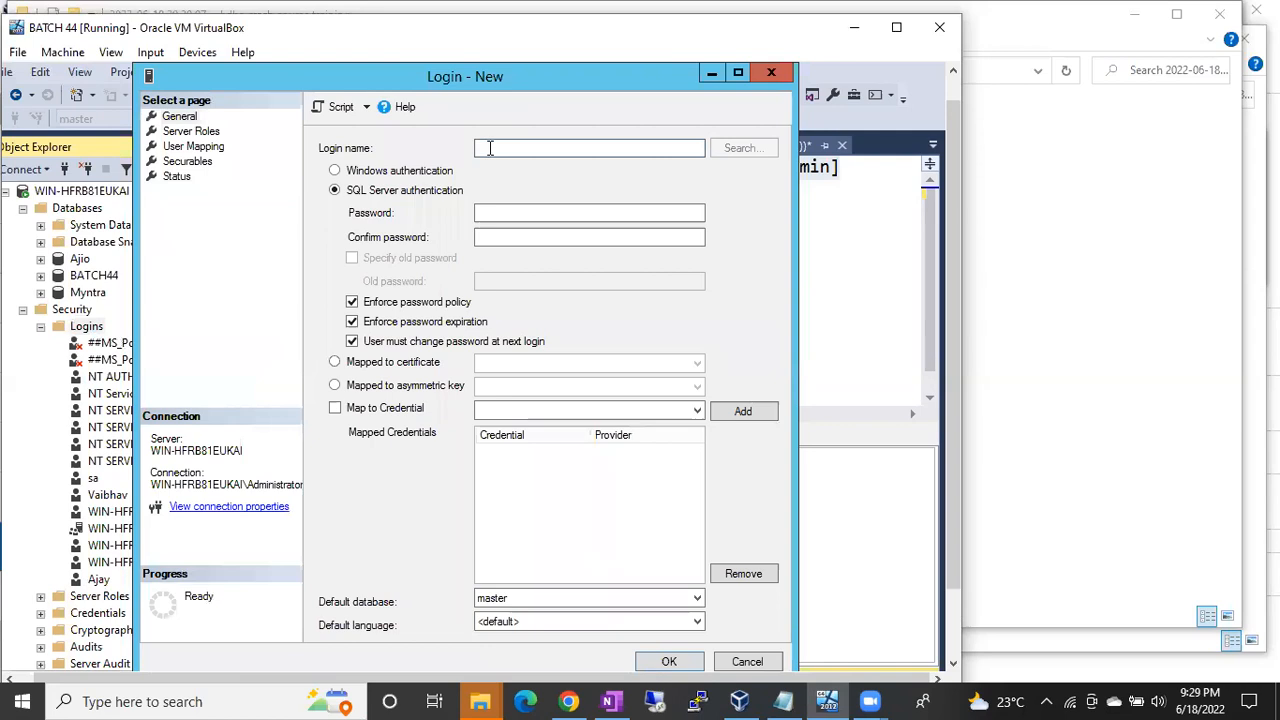
{"action": "type", "text": "Suresh"}
Step: Map Suresh to the Myntra database and attempt creation, dismissing the password-policy error
{"action": "left_click", "coordinate": [192, 147]}
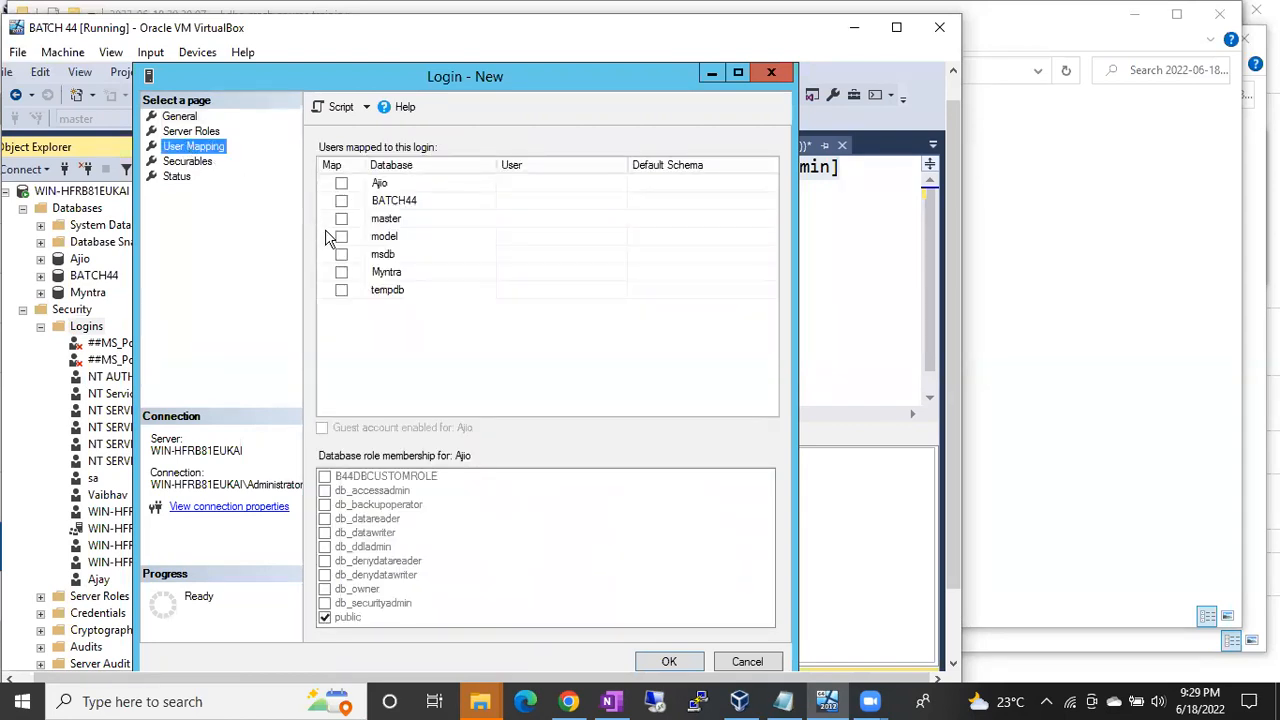
{"action": "left_click", "coordinate": [342, 272]}
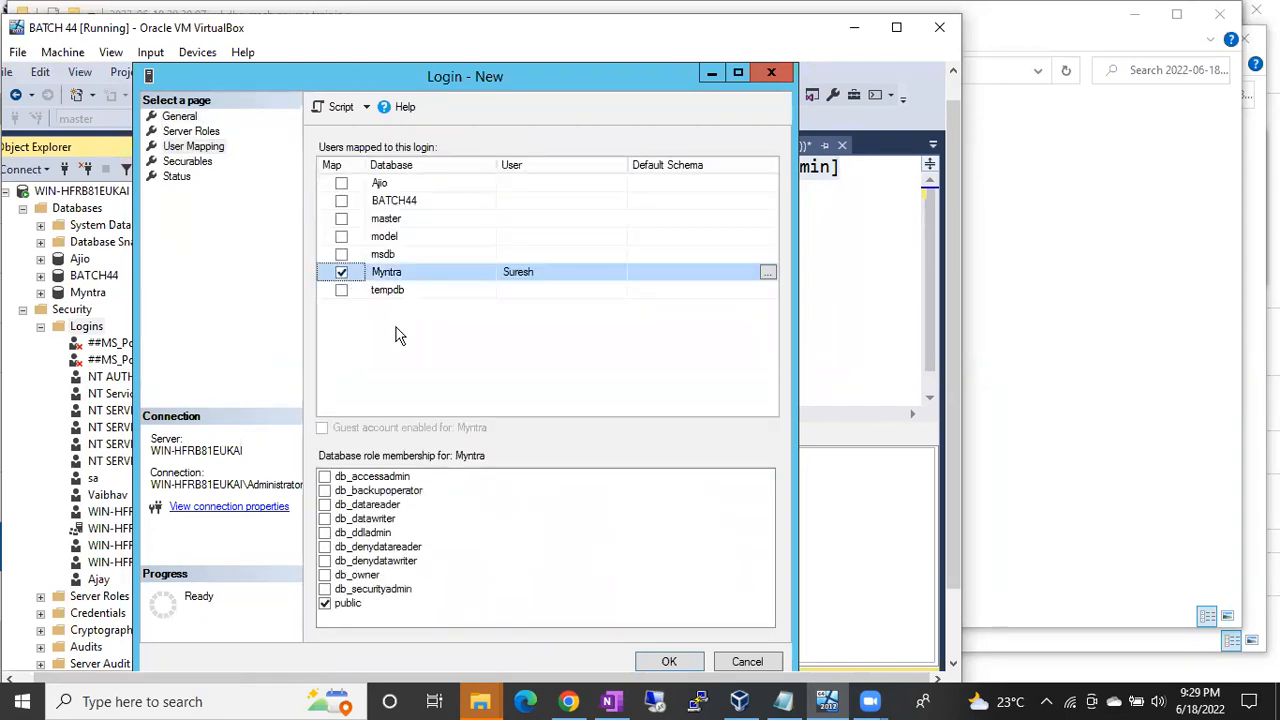
{"action": "left_click", "coordinate": [329, 510]}
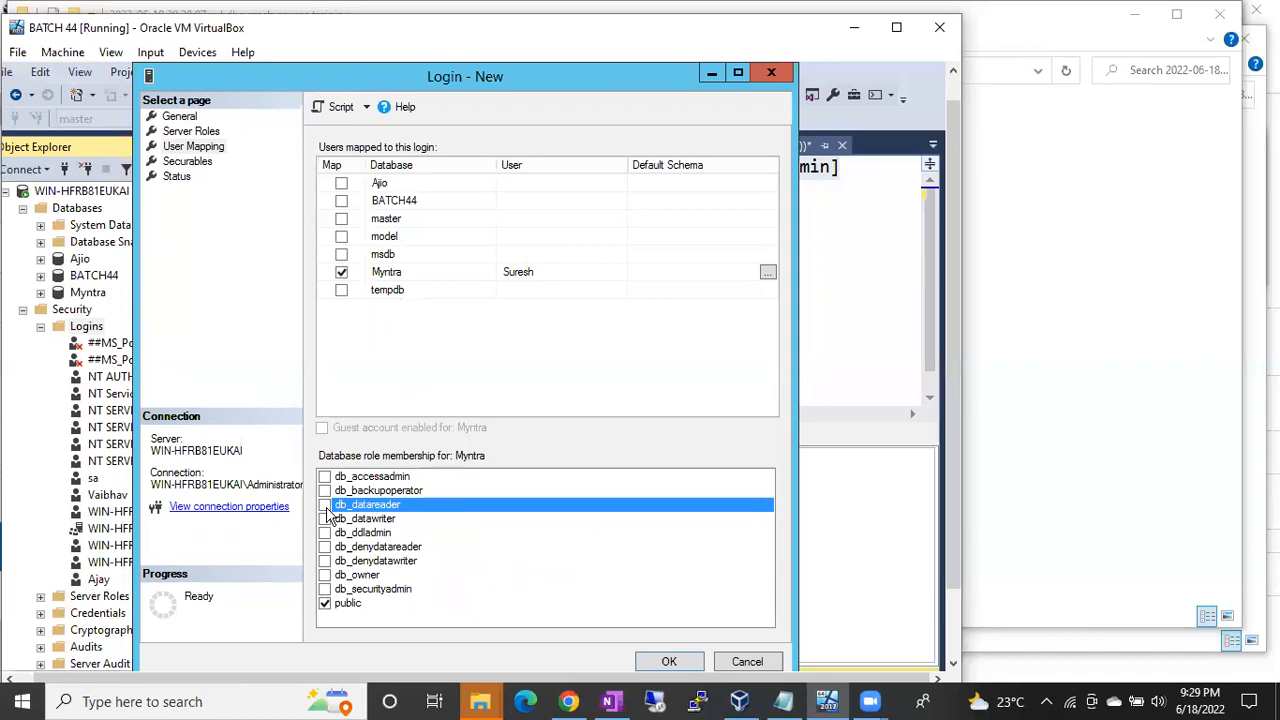
{"action": "left_click", "coordinate": [415, 276]}
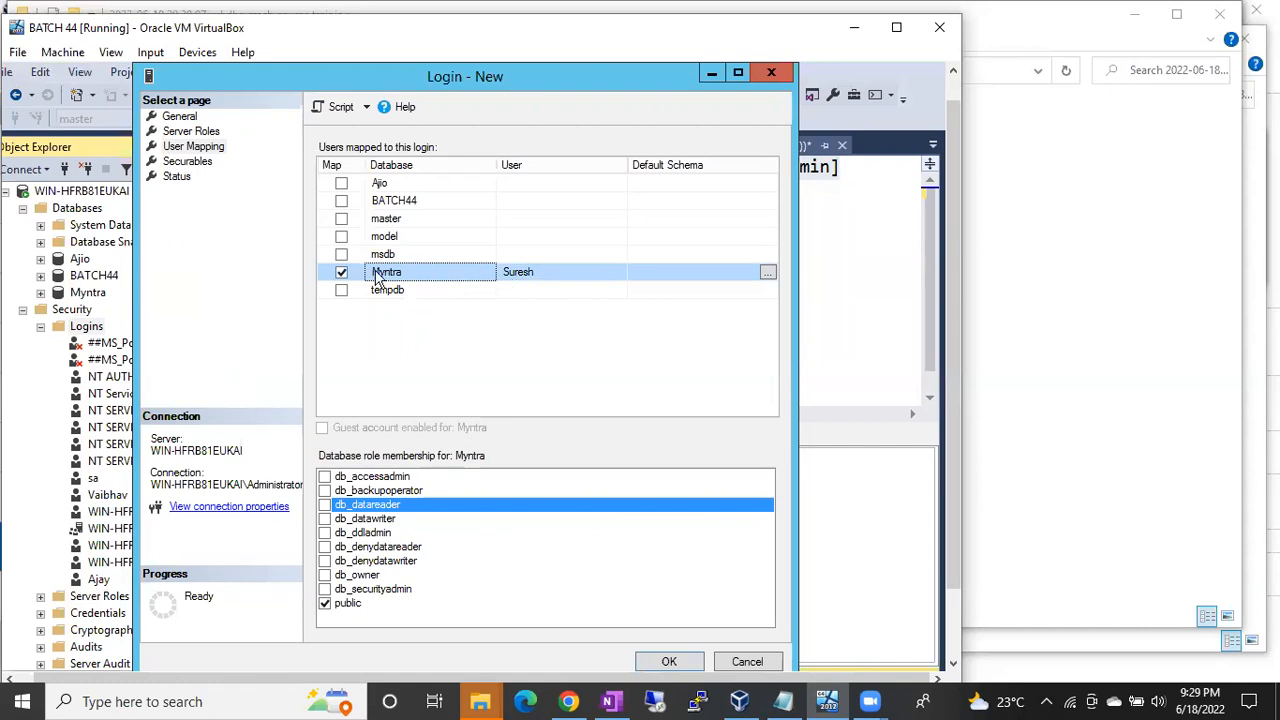
{"action": "left_click", "coordinate": [686, 663]}
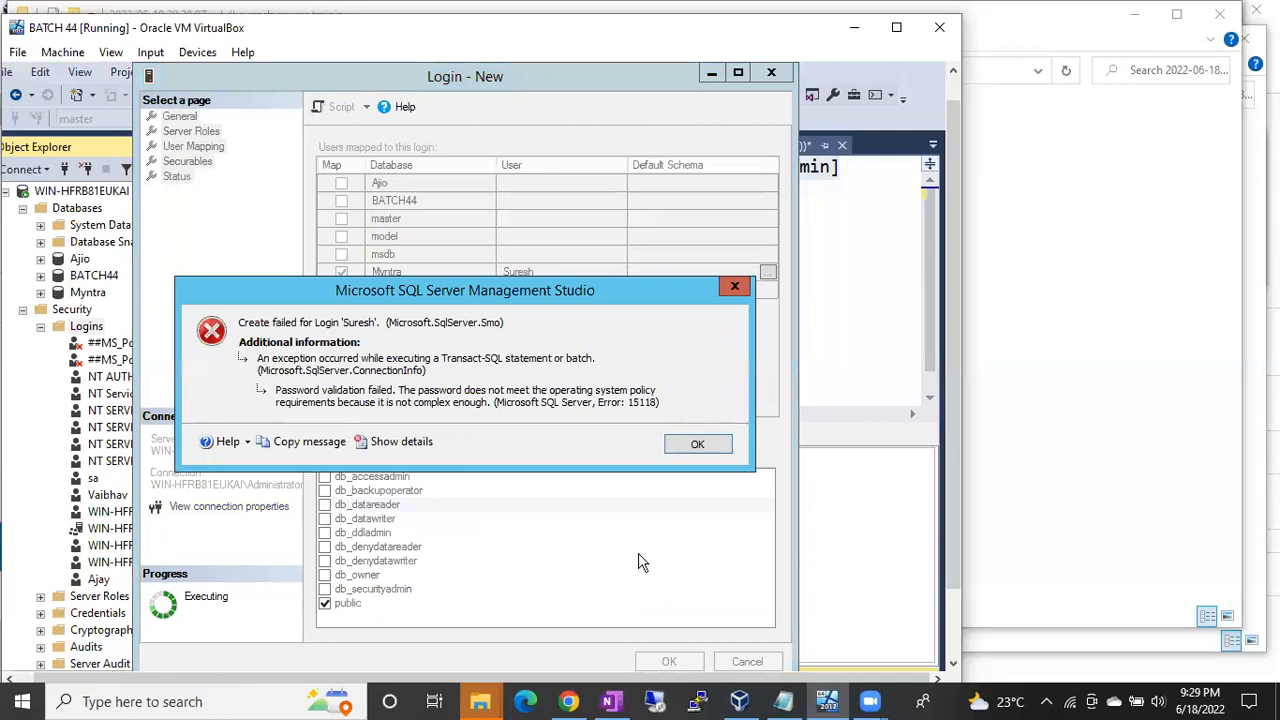
{"action": "left_click", "coordinate": [695, 444]}
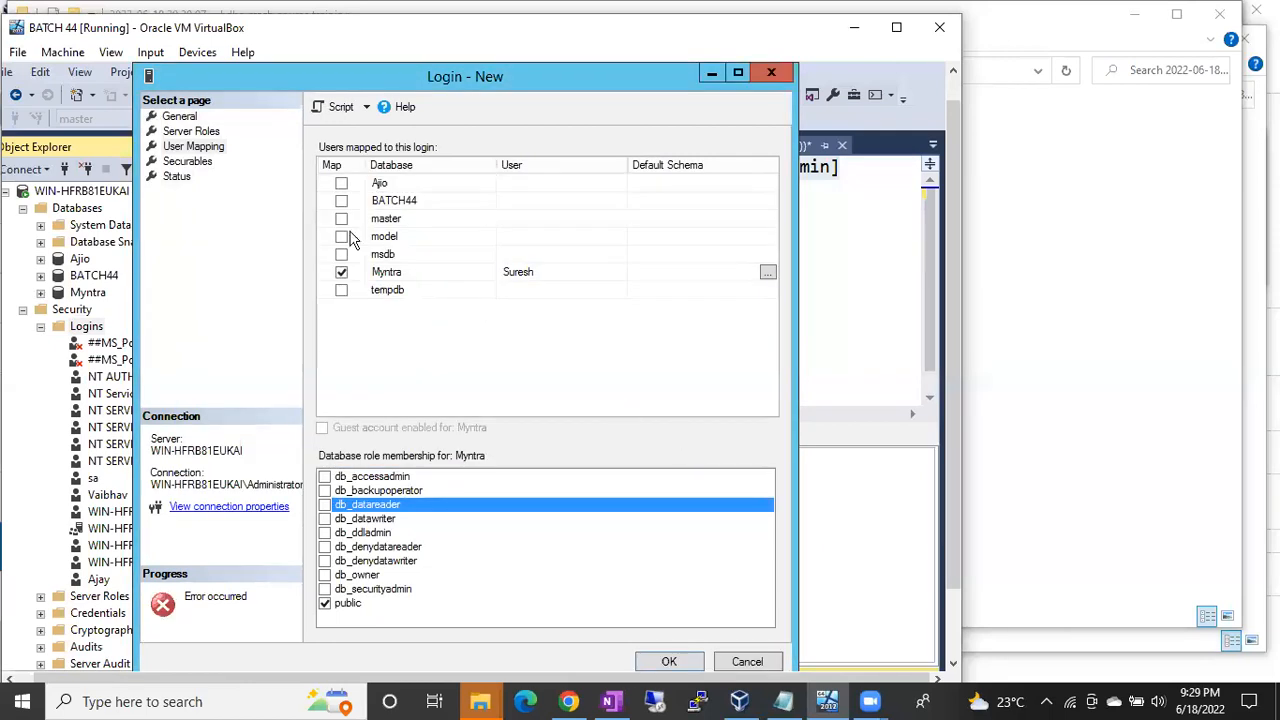
Step: Re-enter a stronger password in both password fields and create the Suresh login
{"action": "left_click", "coordinate": [181, 117]}
{"action": "left_click", "coordinate": [483, 214]}
{"action": "left_click", "coordinate": [486, 214]}
{"action": "key", "text": "Tab"}
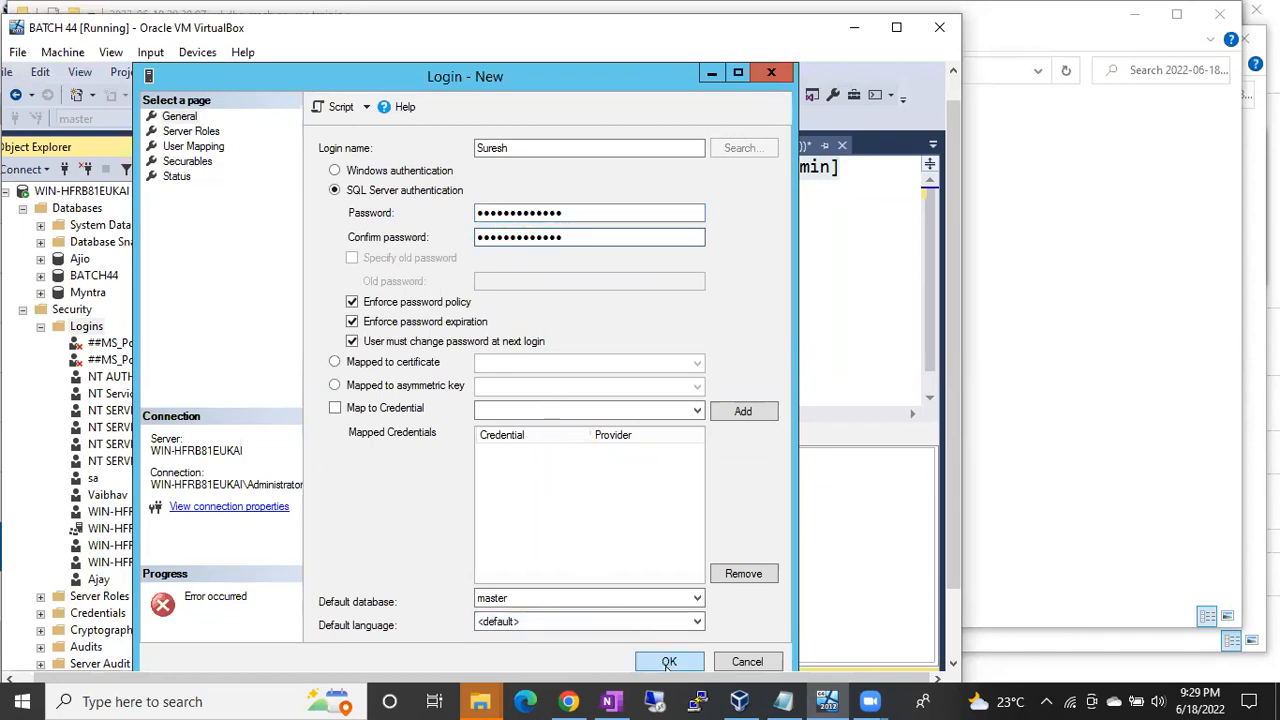
{"action": "left_click", "coordinate": [669, 662]}
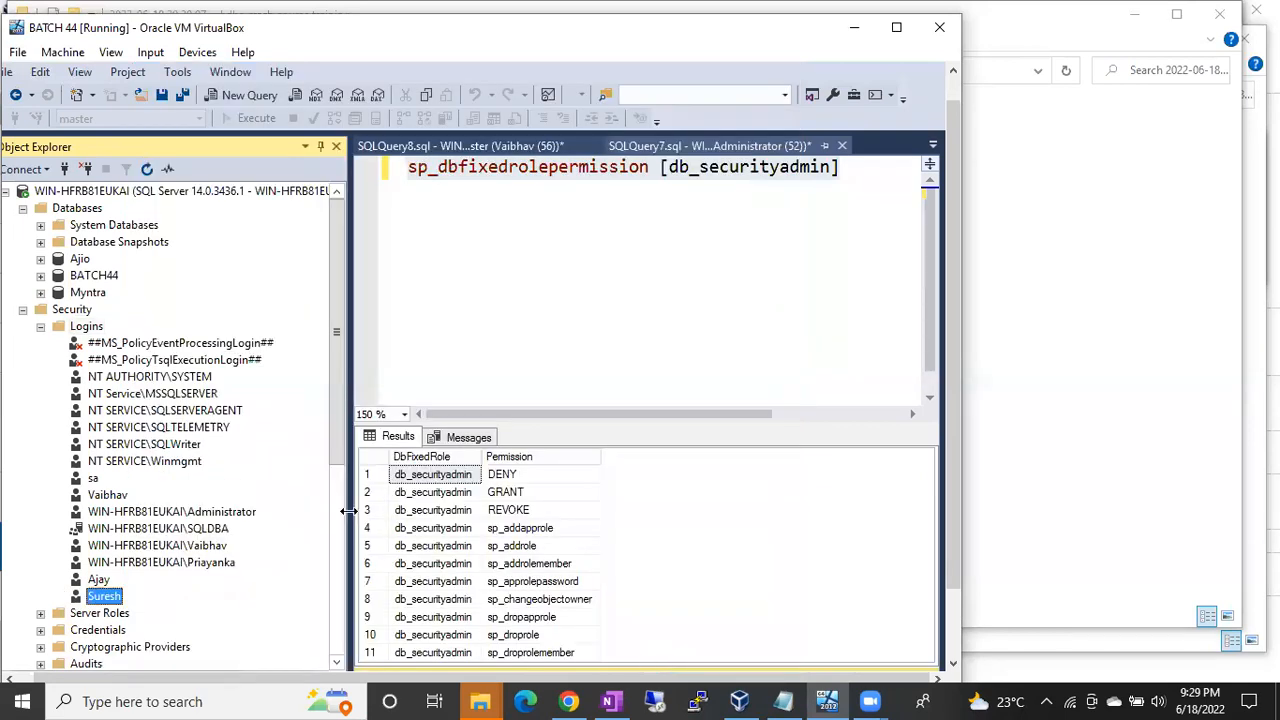
Step: Open Myntra's dbo.Employee Table Properties on the Permissions page
{"action": "left_click", "coordinate": [40, 326]}
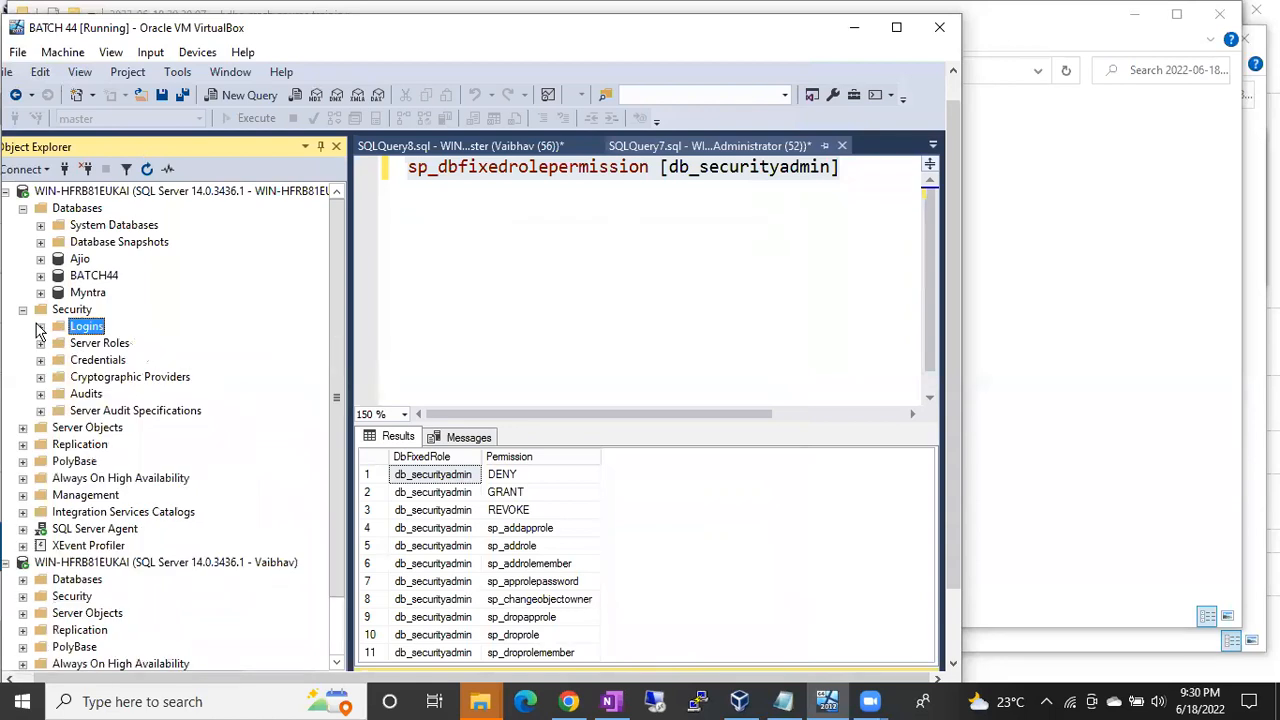
{"action": "left_click", "coordinate": [40, 293]}
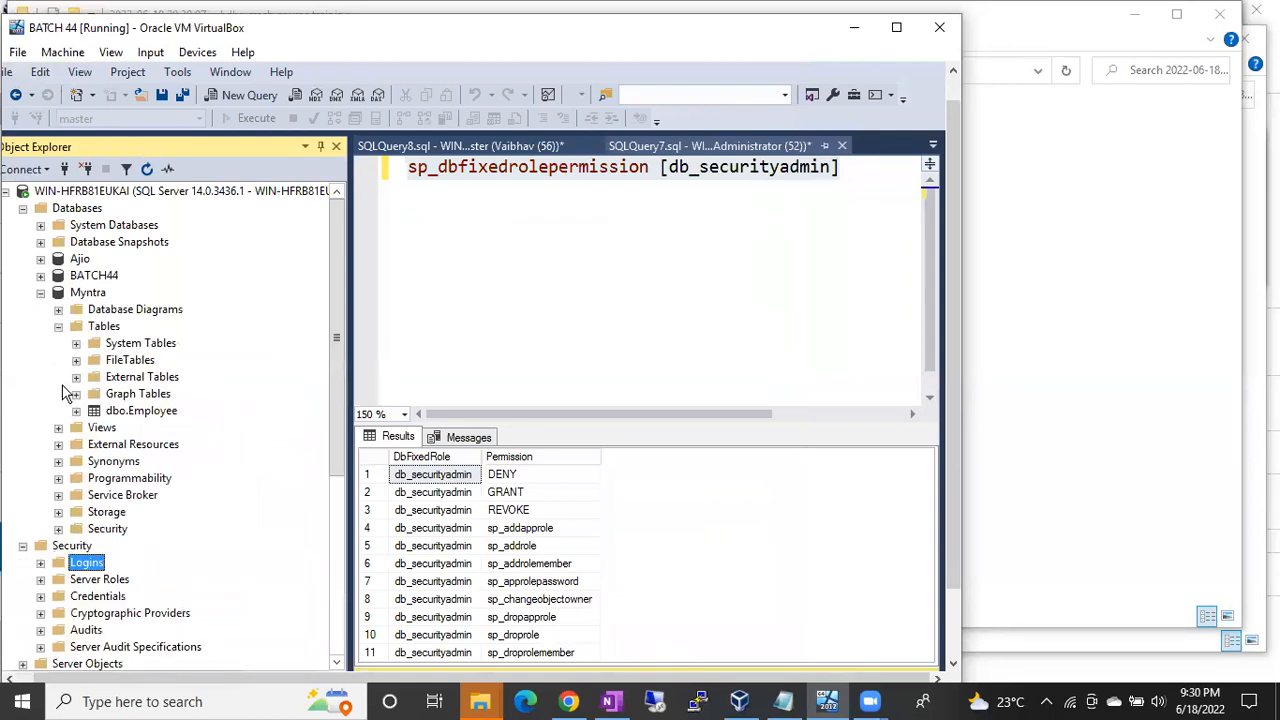
{"action": "right_click", "coordinate": [136, 415]}
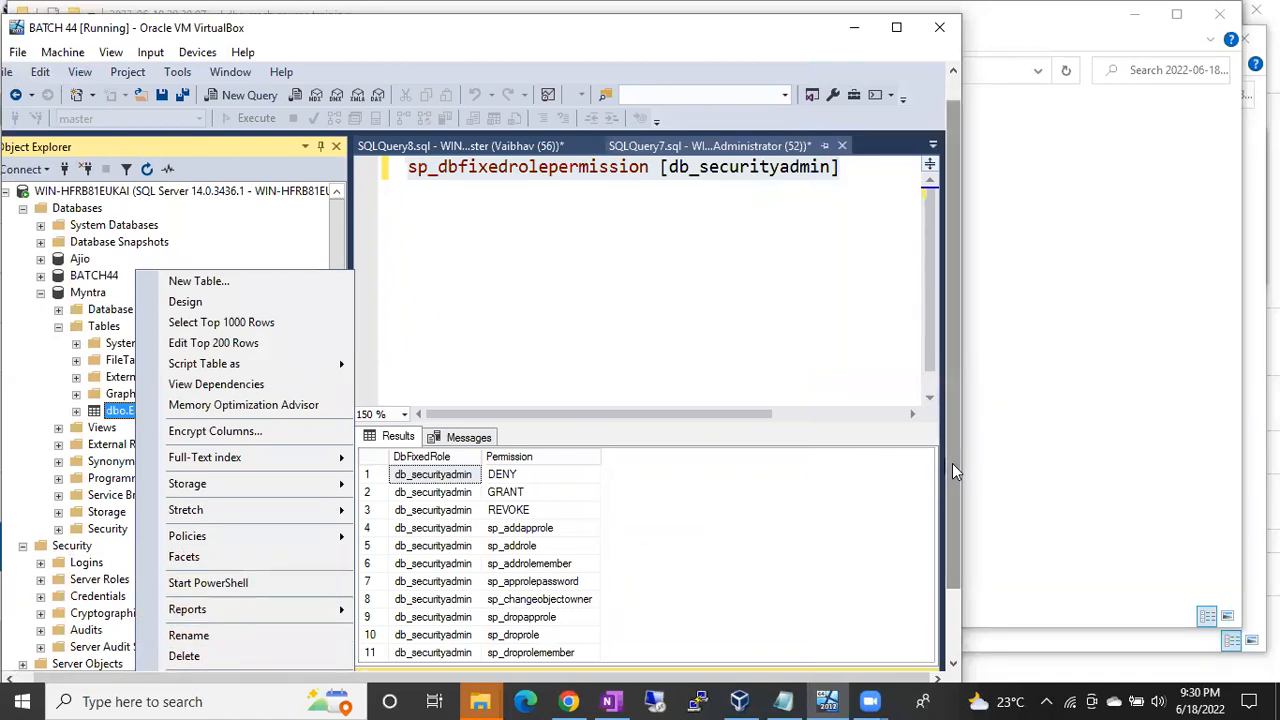
{"action": "scroll", "coordinate": [952, 463], "scroll_direction": "down", "scroll_amount": 2}
{"action": "left_click", "coordinate": [240, 617]}
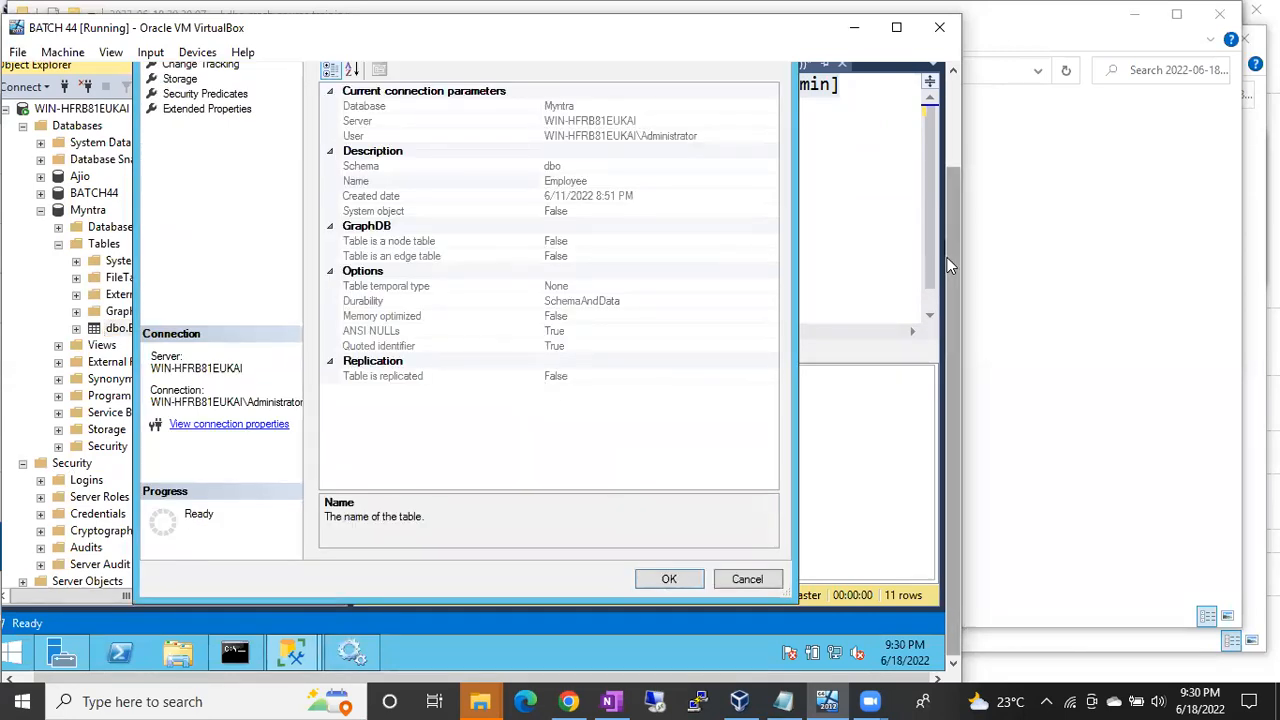
{"action": "scroll", "coordinate": [952, 262], "scroll_direction": "up", "scroll_amount": 3}
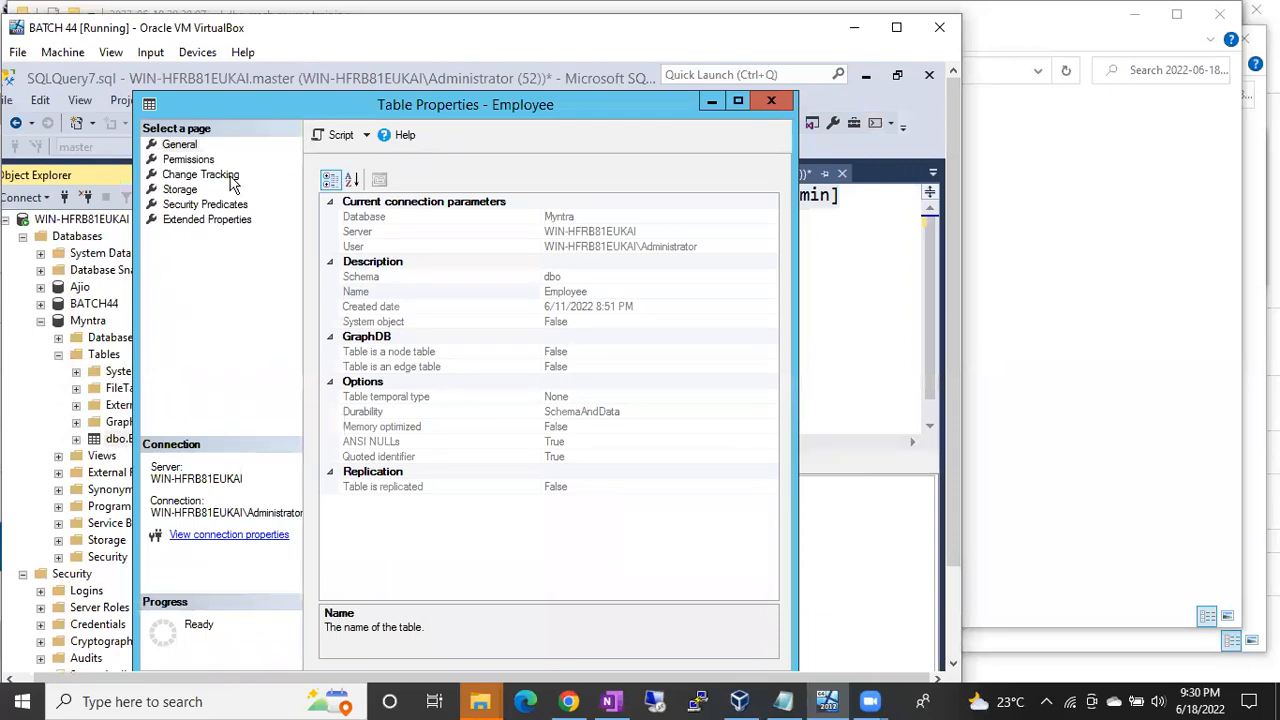
{"action": "left_click", "coordinate": [186, 160]}
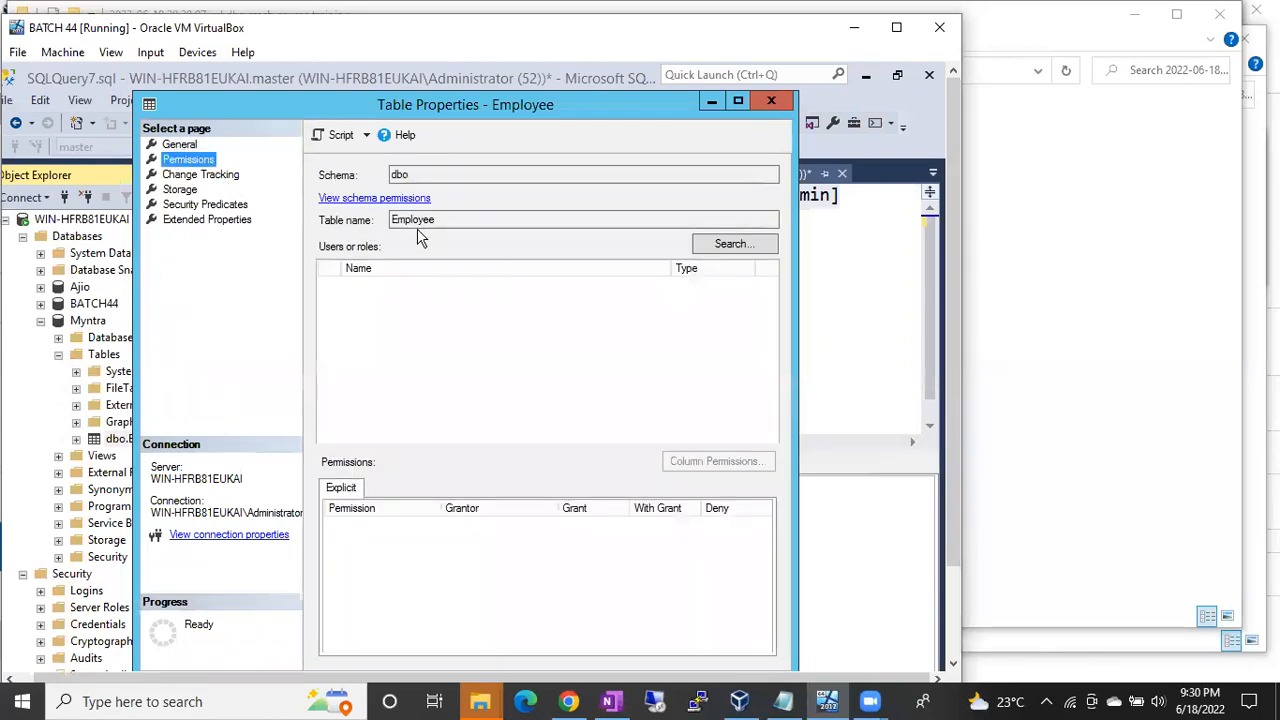
Step: Check names 'sures' and 'priayanka' in Select Users or Roles; 'priayanka' isn't found
{"action": "left_click", "coordinate": [724, 245]}
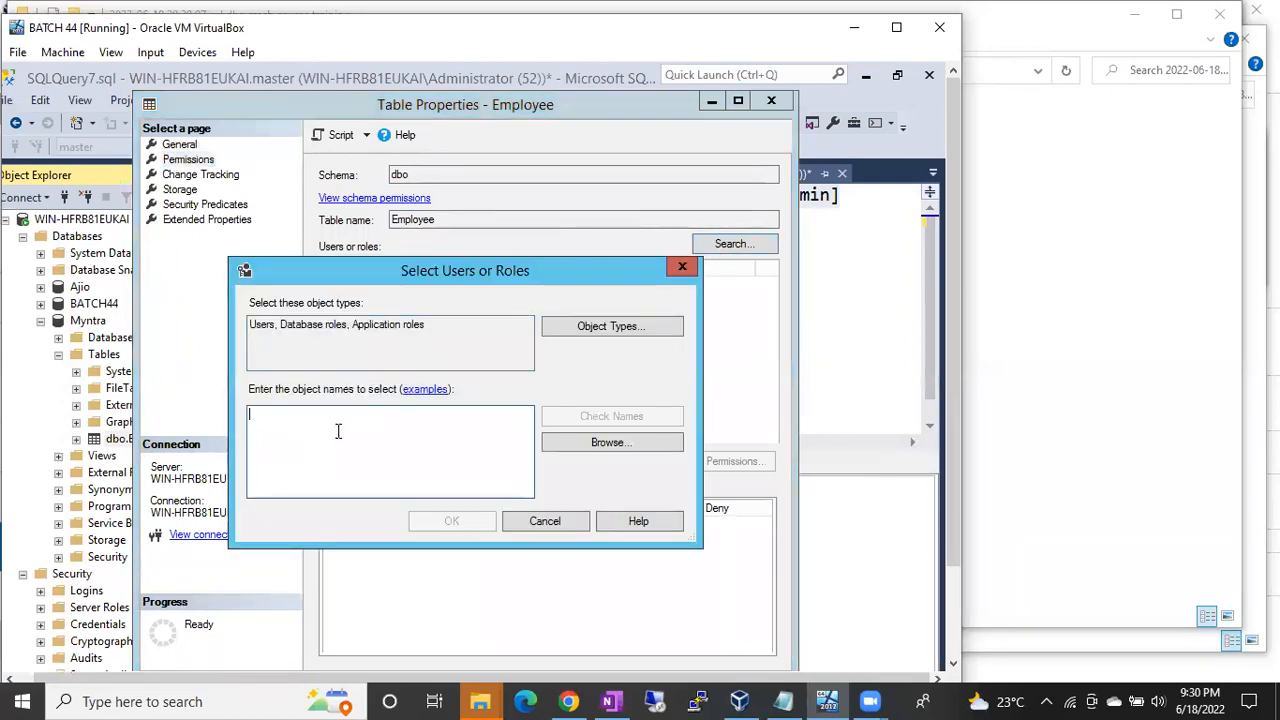
{"action": "type", "text": "suresh"}
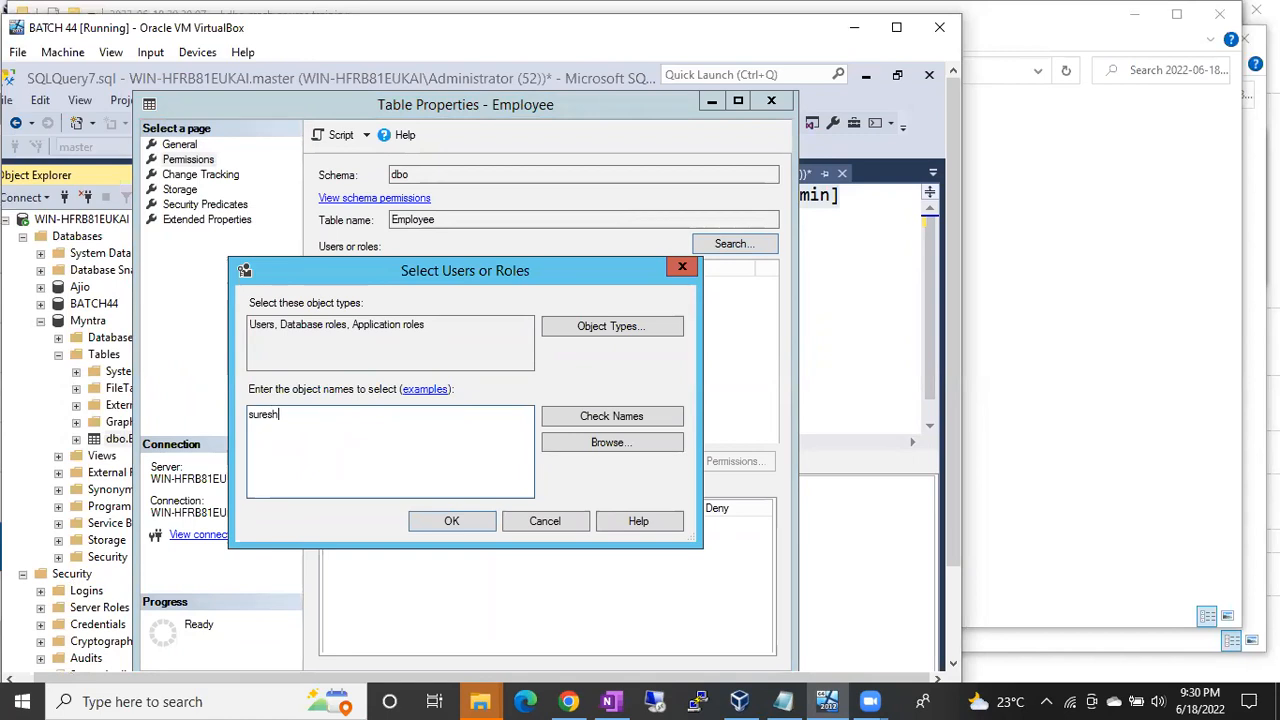
{"action": "left_click", "coordinate": [571, 417]}
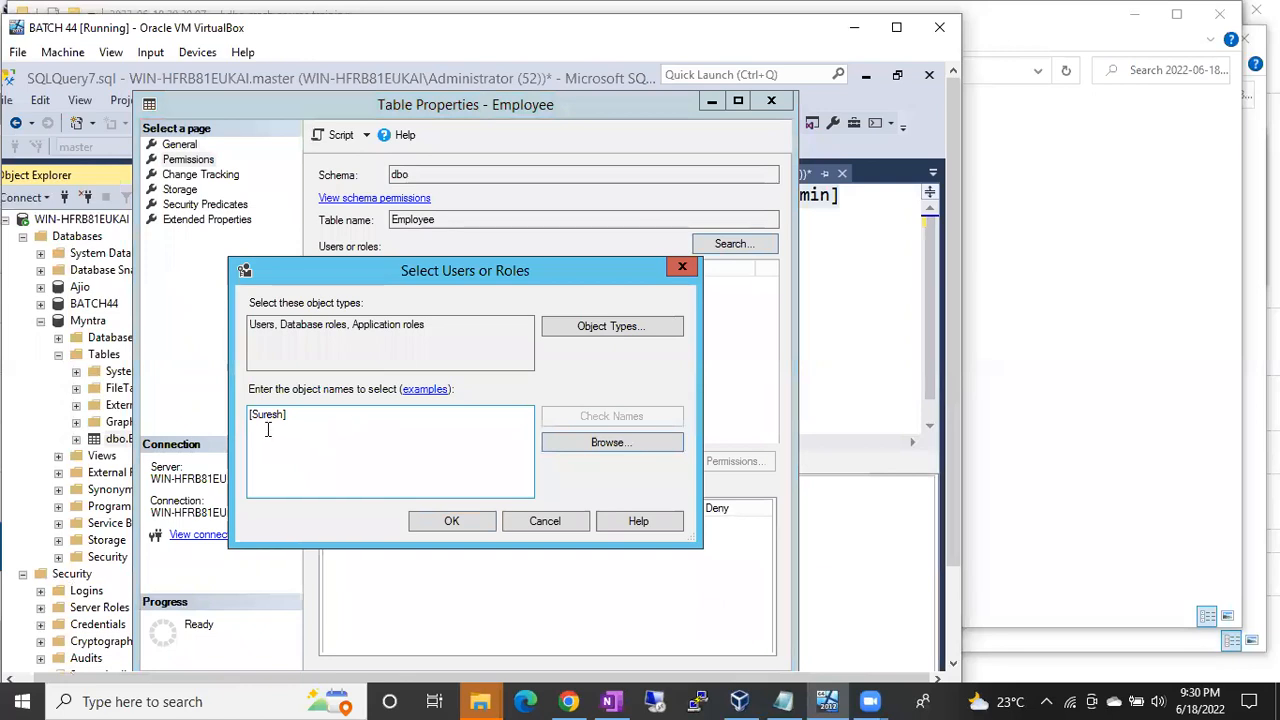
{"action": "left_click_drag", "start_coordinate": [293, 416], "coordinate": [214, 414]}
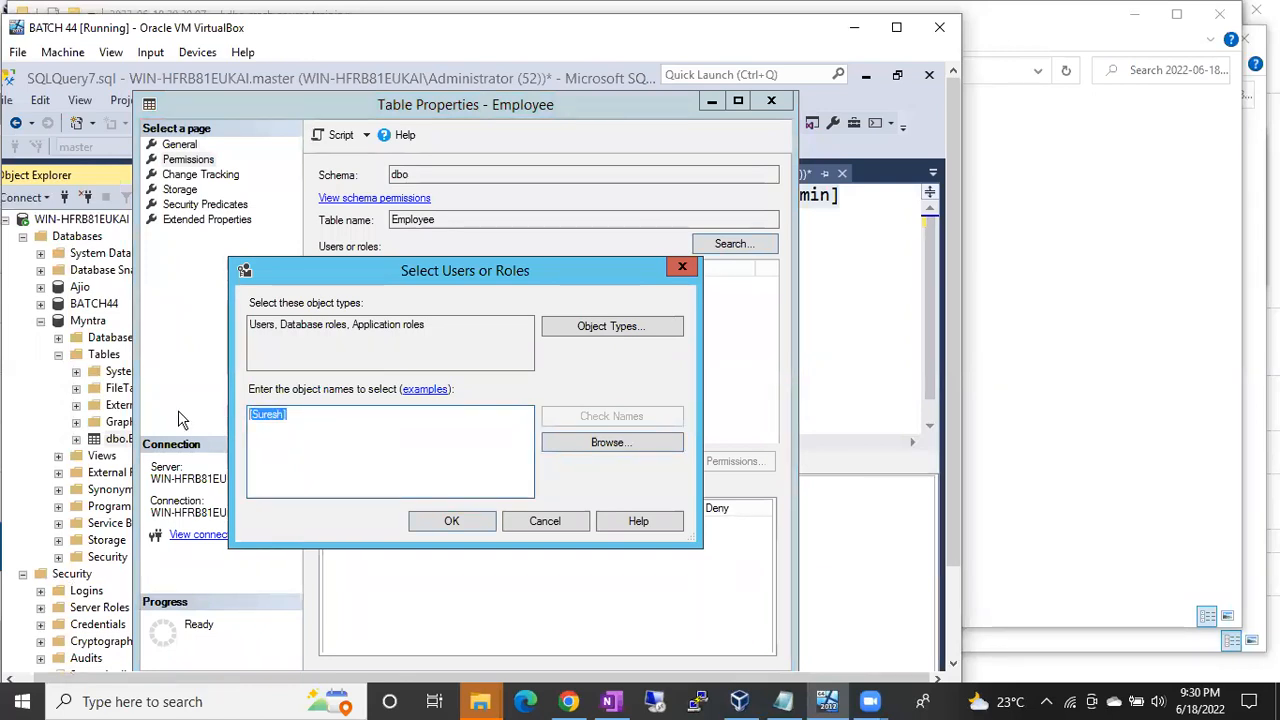
{"action": "type", "text": "pra"}
{"action": "key", "text": "BackSpace"}
{"action": "type", "text": "iayanka"}
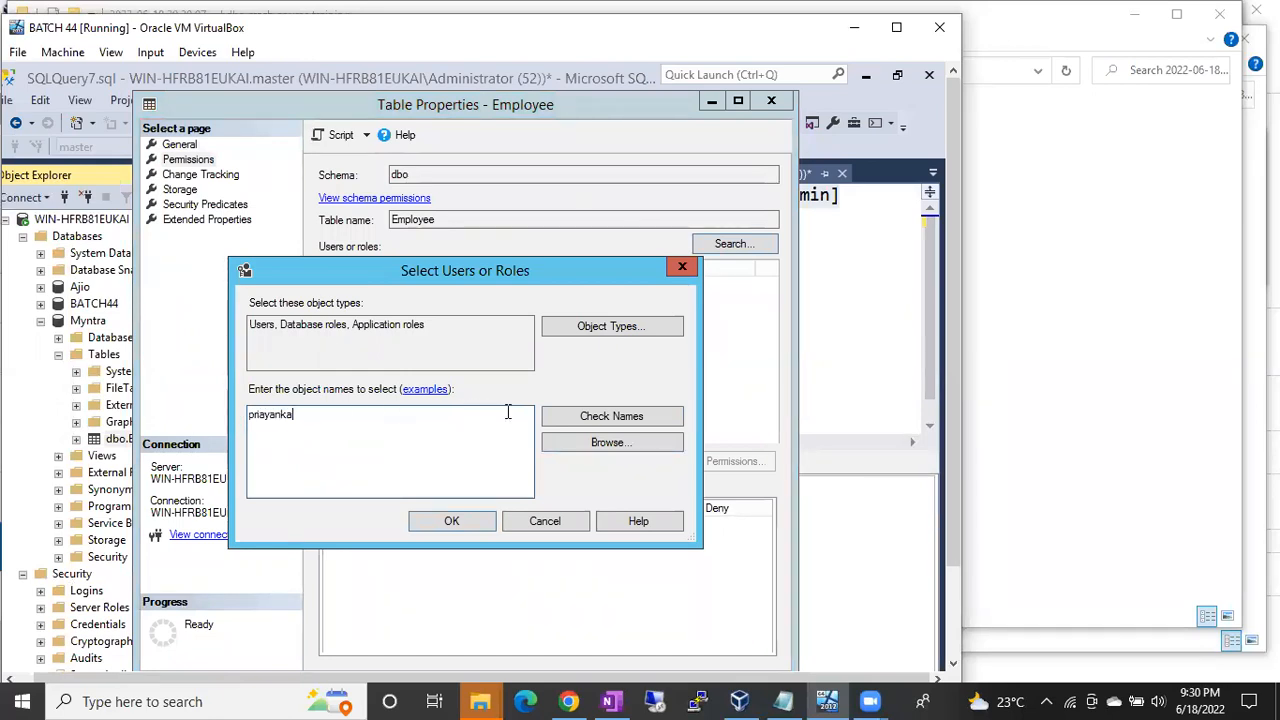
{"action": "left_click", "coordinate": [567, 420]}
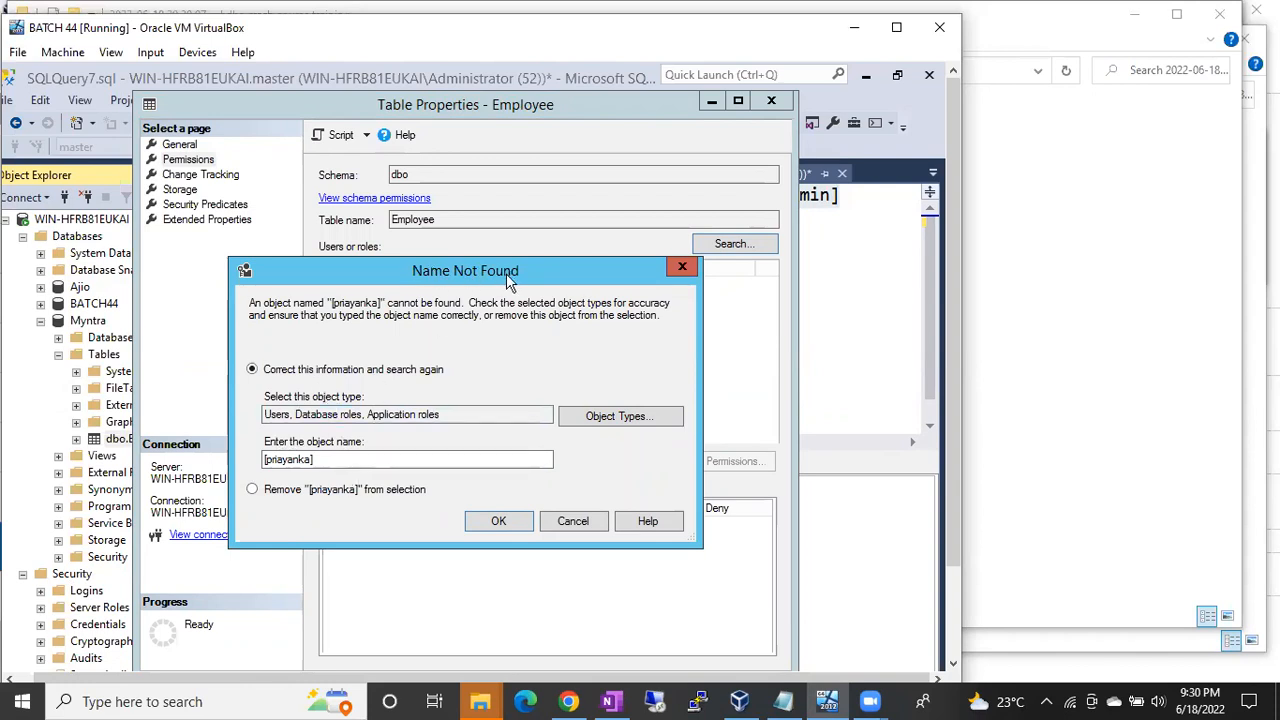
{"action": "left_click", "coordinate": [591, 518]}
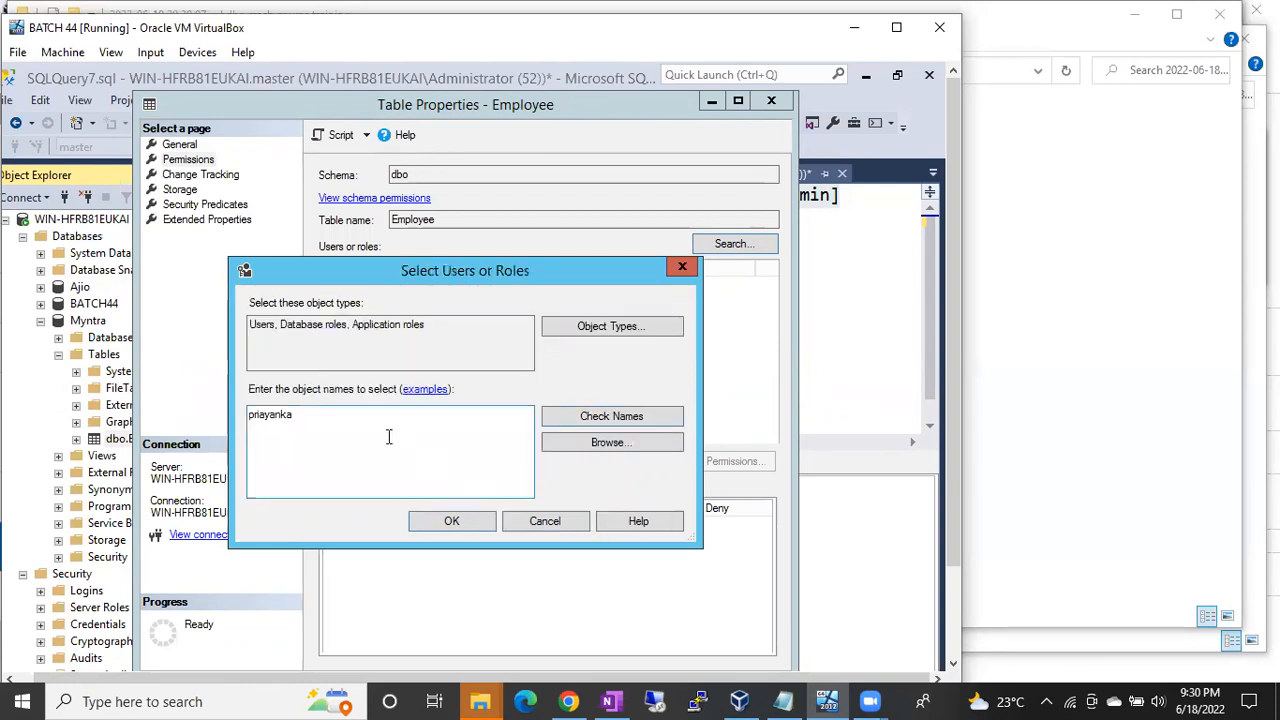
Step: Try 'basha' (not found), then resolve 'suresh' and add it to the permissions list
{"action": "key", "text": "ctrl+a"}
{"action": "type", "text": "basha"}
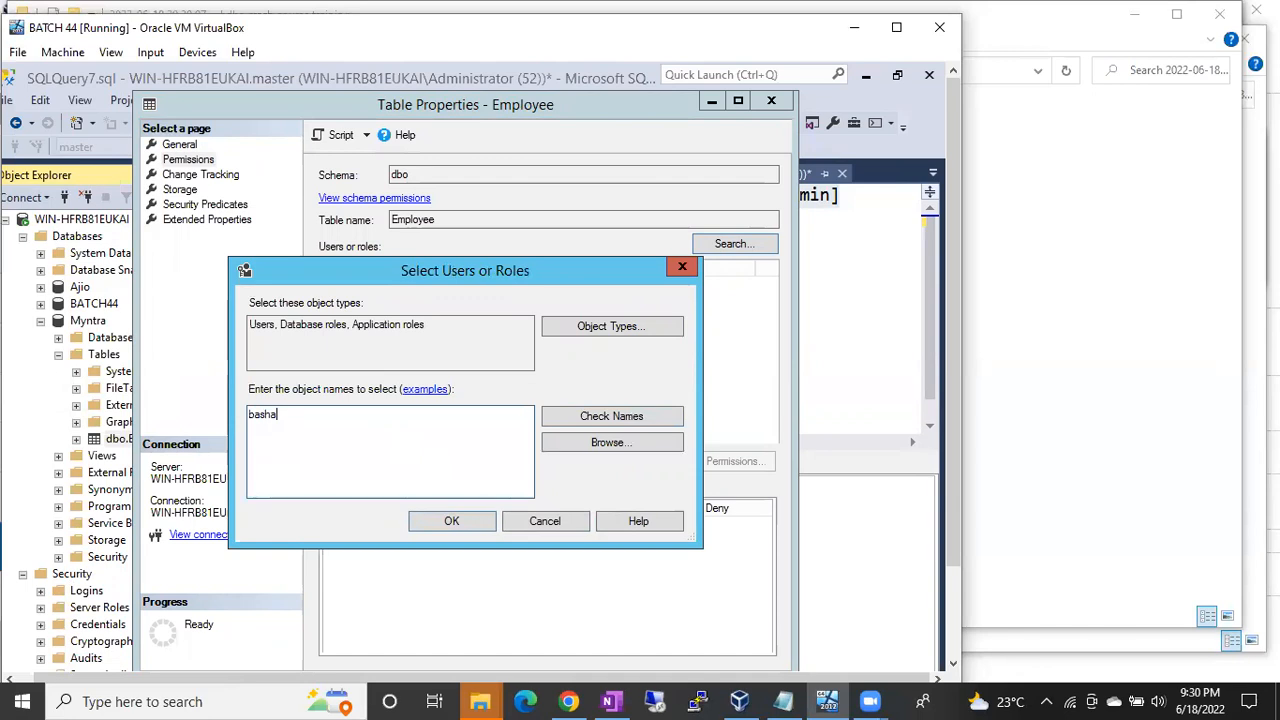
{"action": "left_click", "coordinate": [553, 416]}
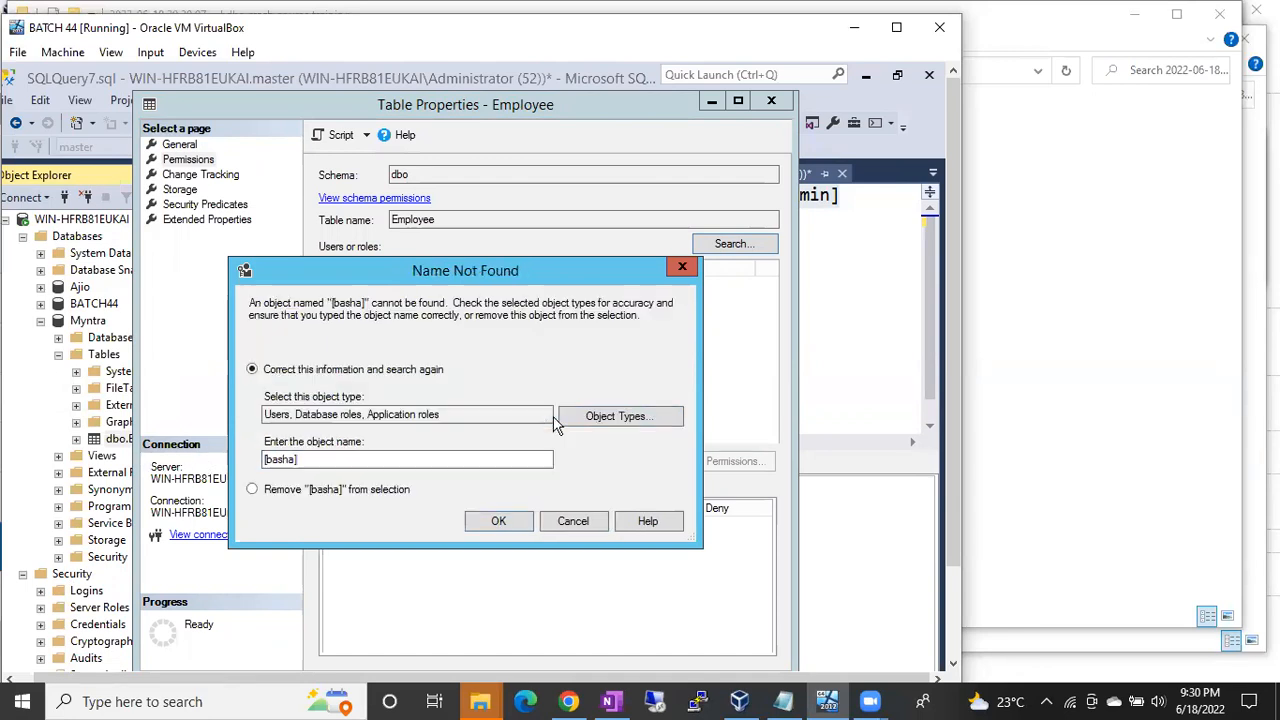
{"action": "left_click", "coordinate": [597, 530]}
{"action": "left_click_drag", "start_coordinate": [303, 420], "coordinate": [140, 420]}
{"action": "type", "text": "suresh"}
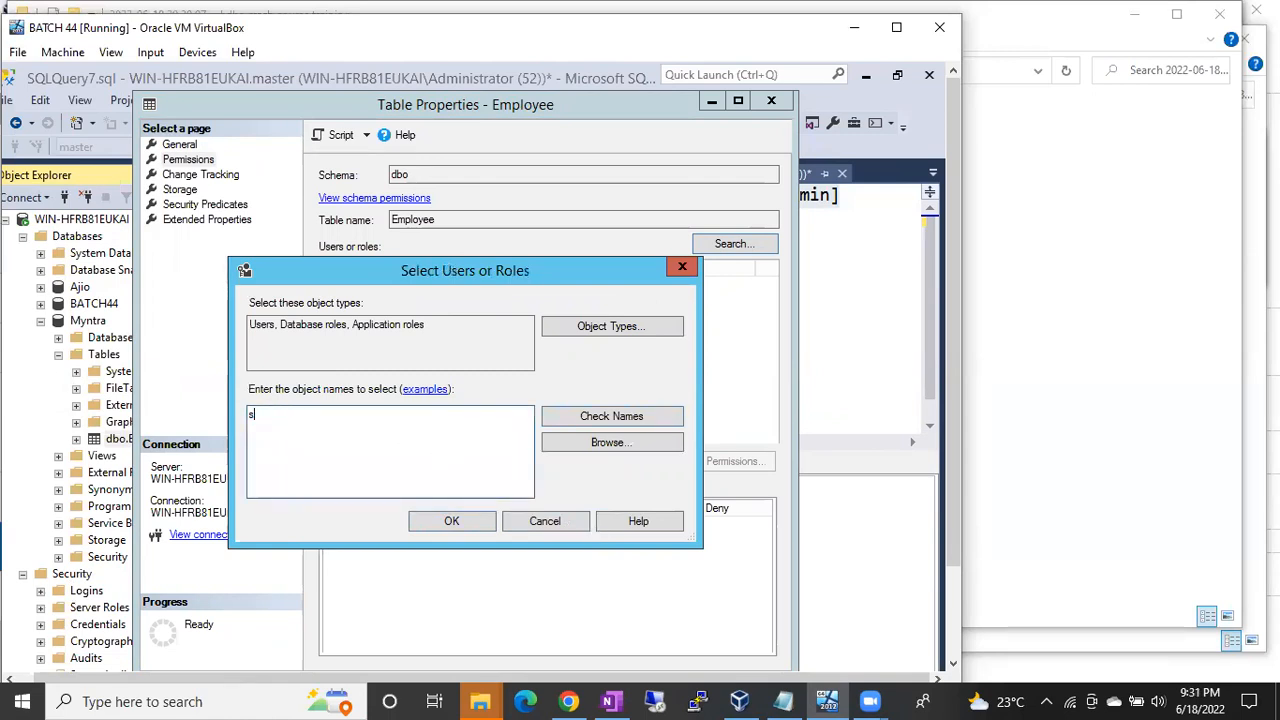
{"action": "left_click", "coordinate": [558, 420]}
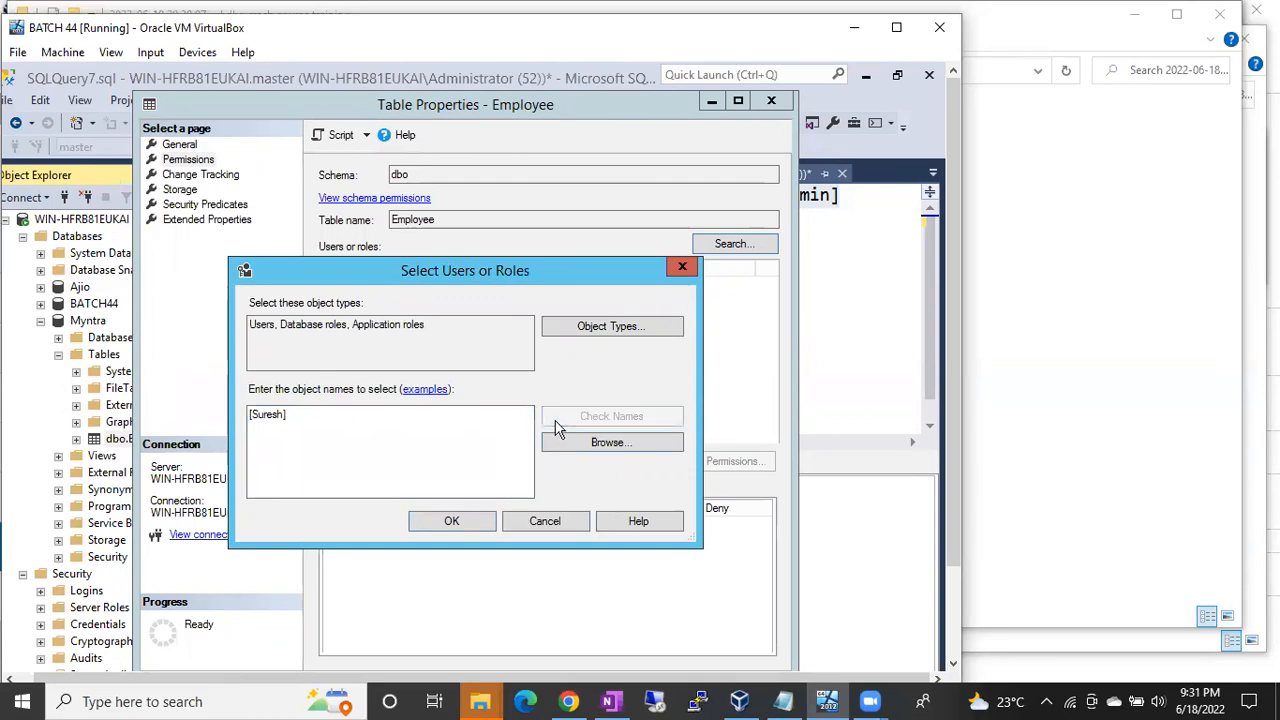
{"action": "left_click", "coordinate": [469, 524]}
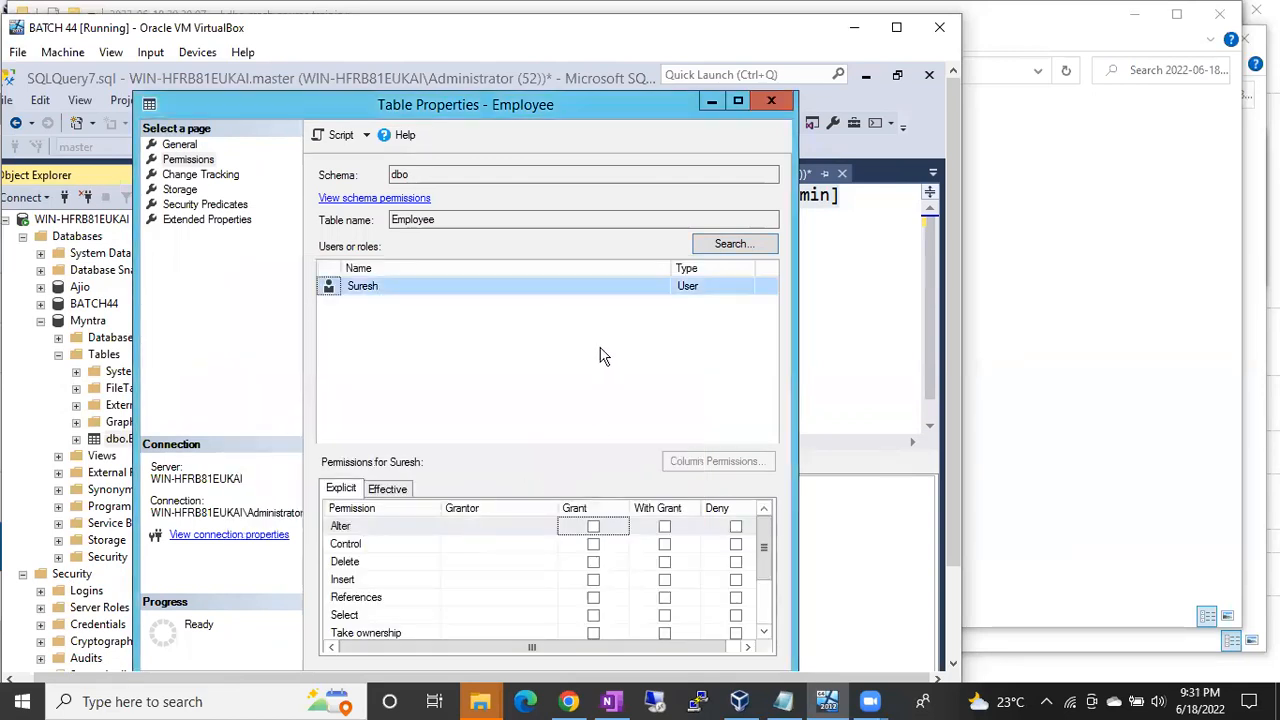
Step: Grant suresh Select on the Employee table and close Table Properties
{"action": "left_click_drag", "start_coordinate": [767, 543], "coordinate": [767, 561]}
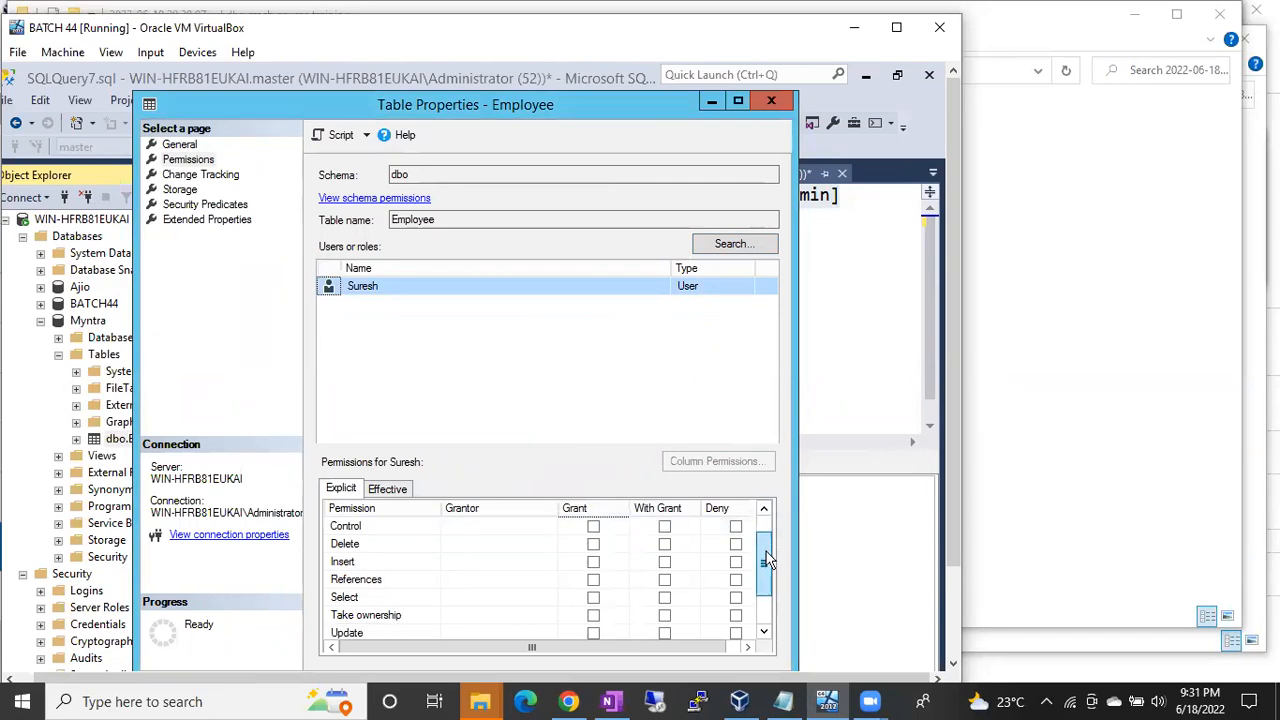
{"action": "left_click", "coordinate": [595, 599]}
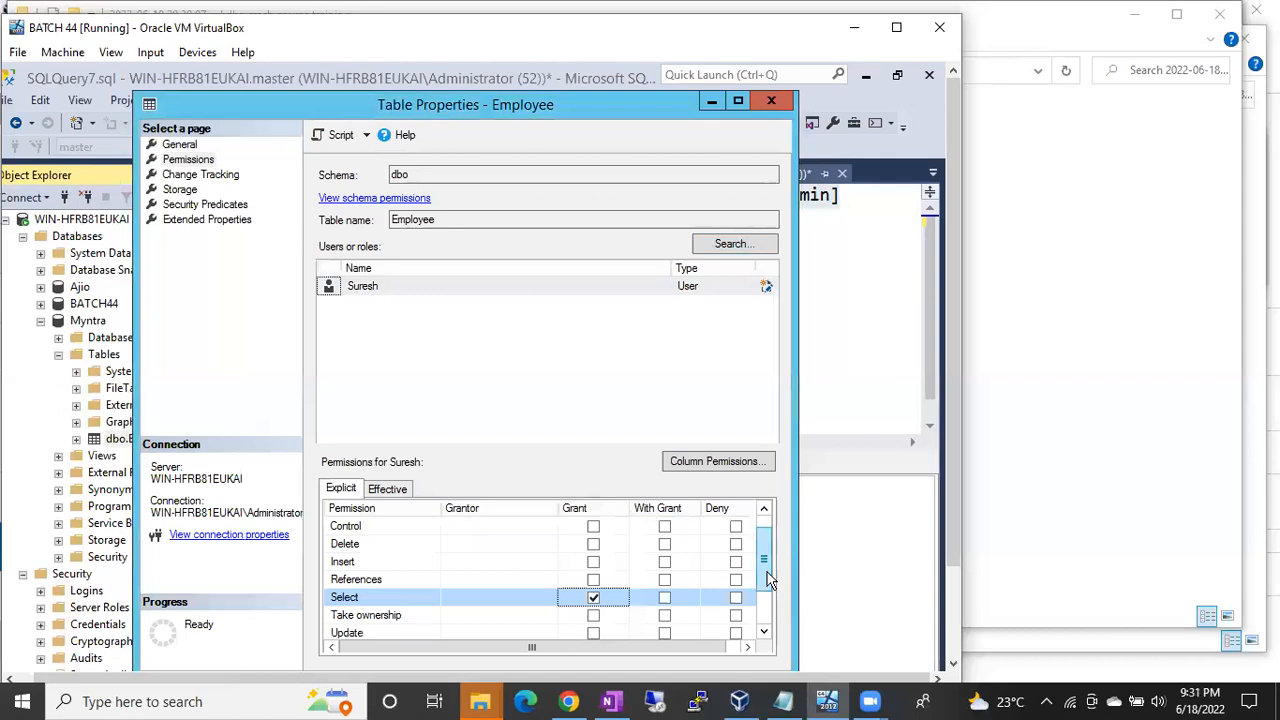
{"action": "left_click_drag", "start_coordinate": [767, 577], "coordinate": [766, 638]}
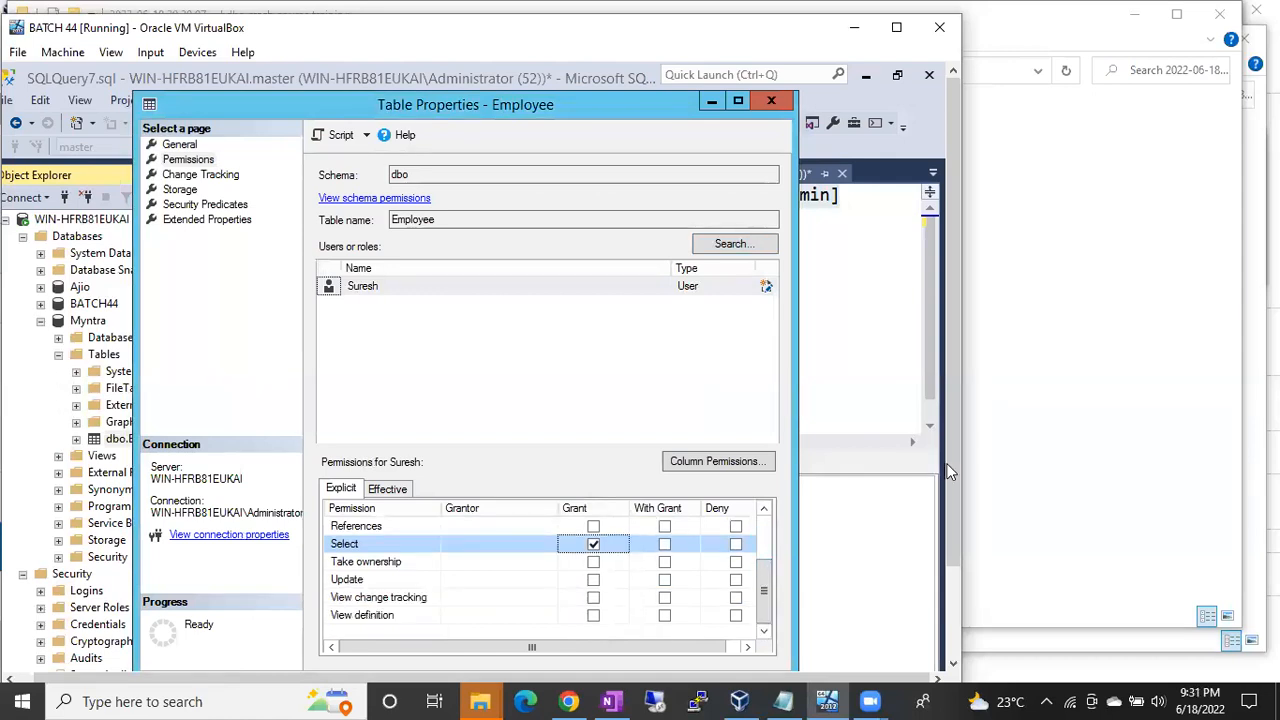
{"action": "left_click_drag", "start_coordinate": [960, 477], "coordinate": [960, 564]}
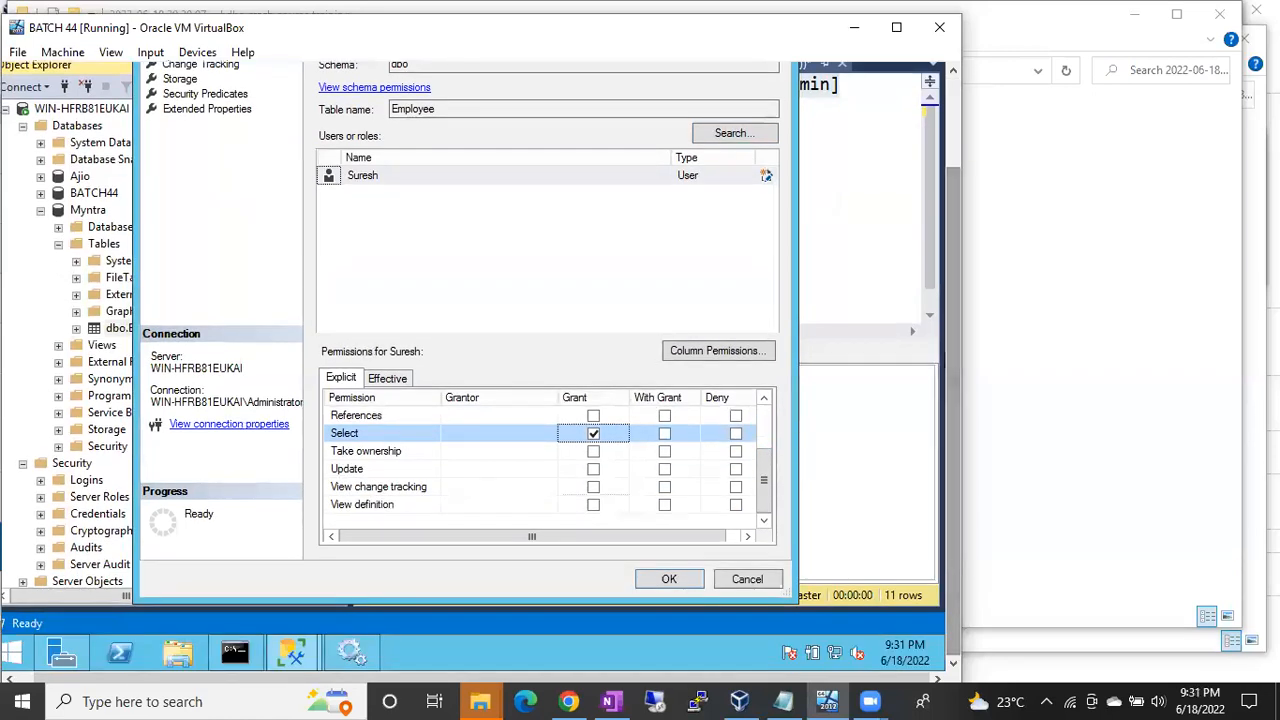
{"action": "left_click", "coordinate": [678, 582]}
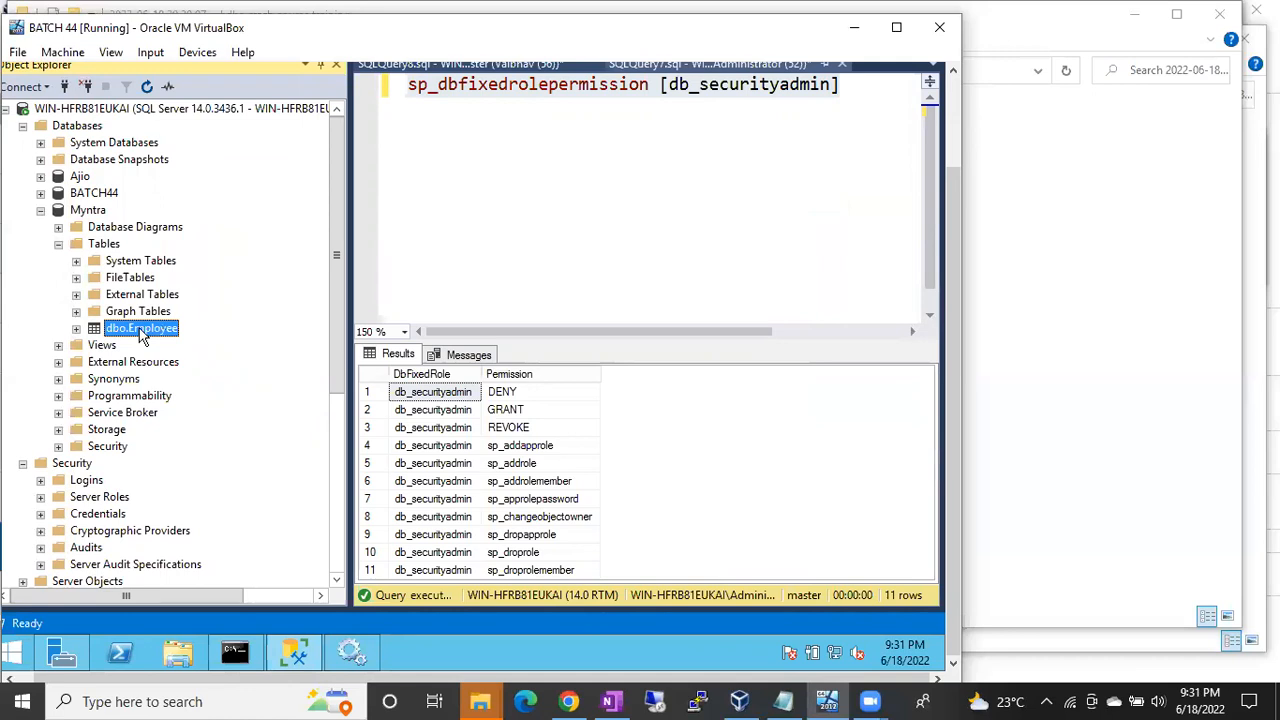
Step: Open the first Myntra user's properties and add all table objects as securables
{"action": "left_click", "coordinate": [58, 244]}
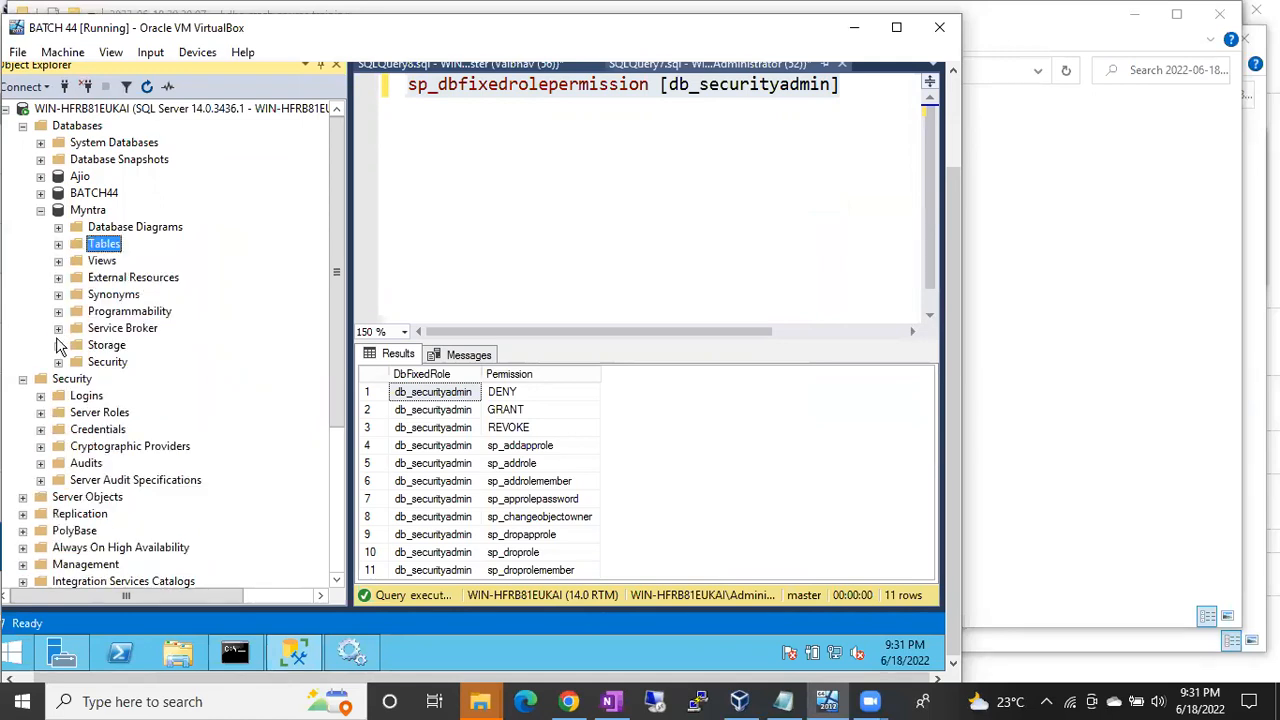
{"action": "left_click", "coordinate": [58, 362]}
{"action": "left_click", "coordinate": [76, 379]}
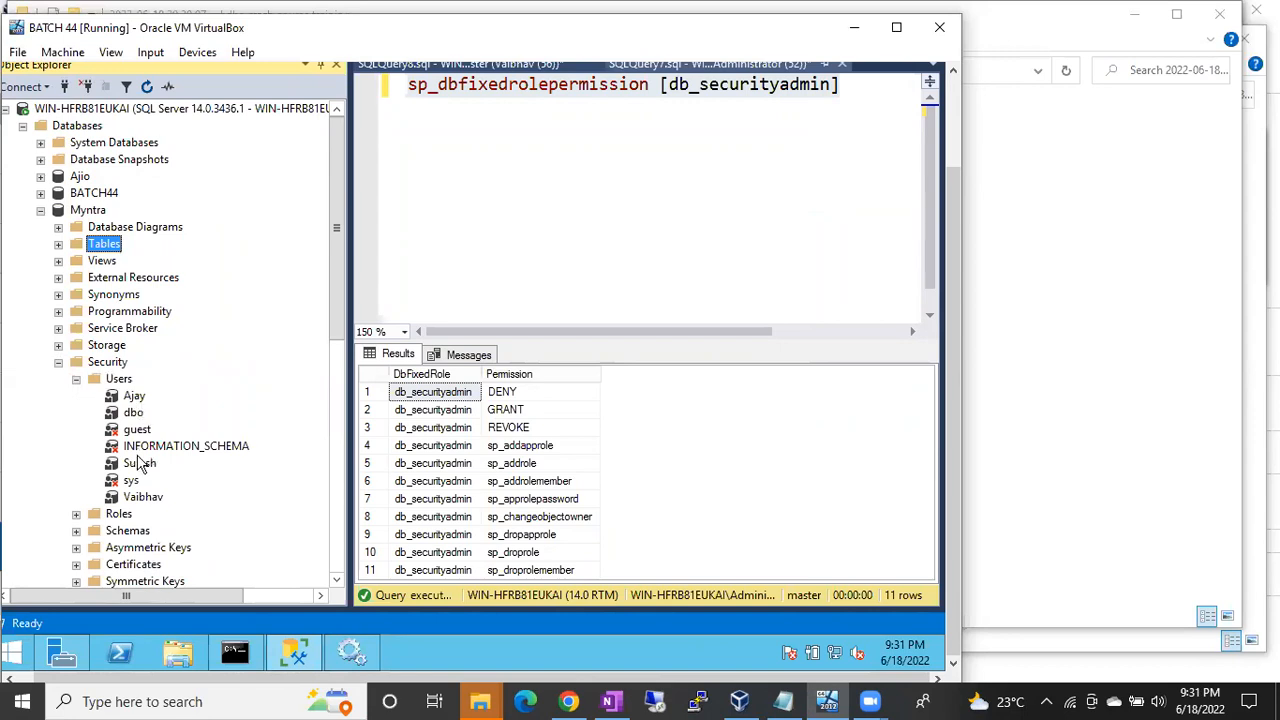
{"action": "left_click", "coordinate": [134, 396]}
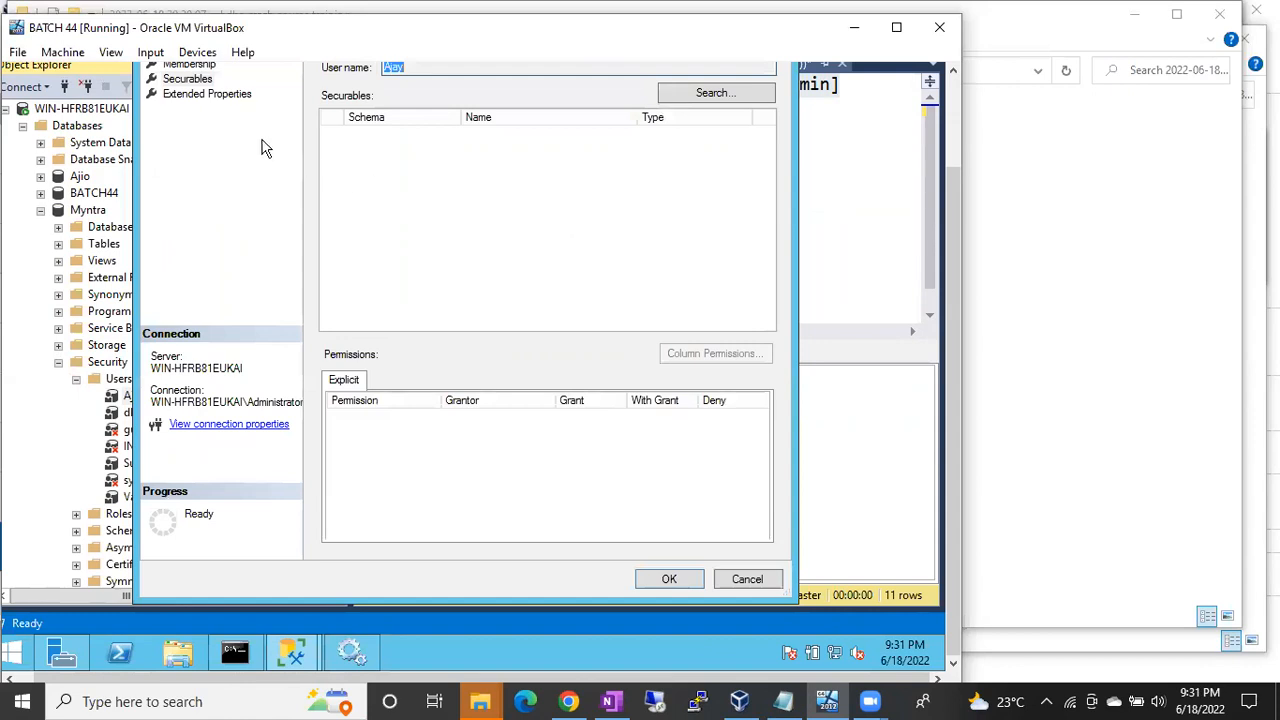
{"action": "left_click", "coordinate": [715, 93]}
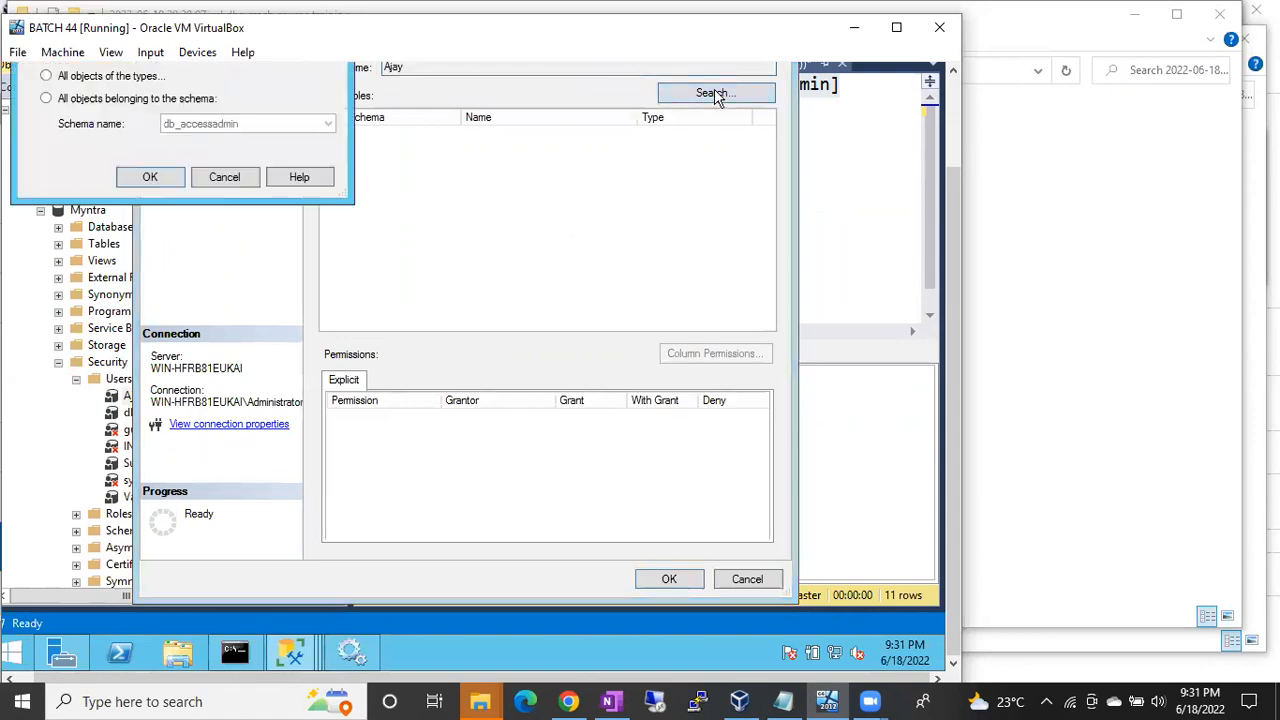
{"action": "scroll", "coordinate": [952, 250], "scroll_direction": "up", "scroll_amount": 2}
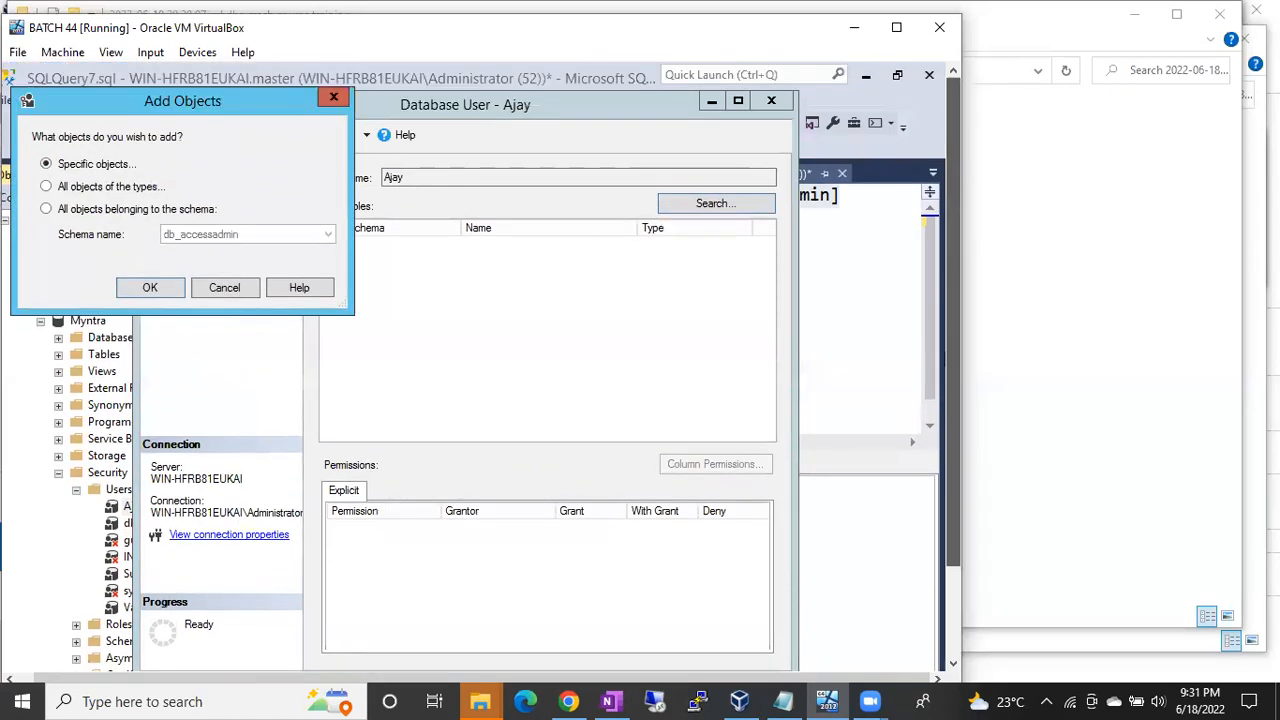
{"action": "left_click", "coordinate": [110, 190]}
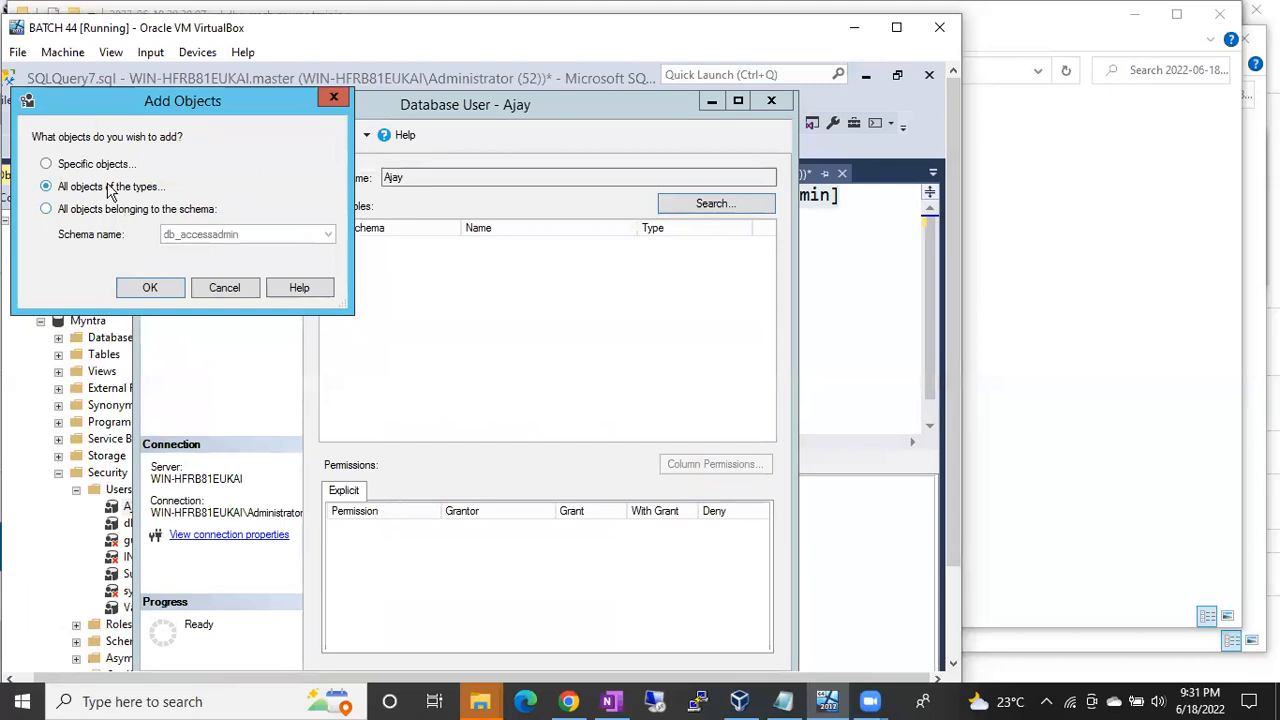
{"action": "left_click", "coordinate": [143, 286]}
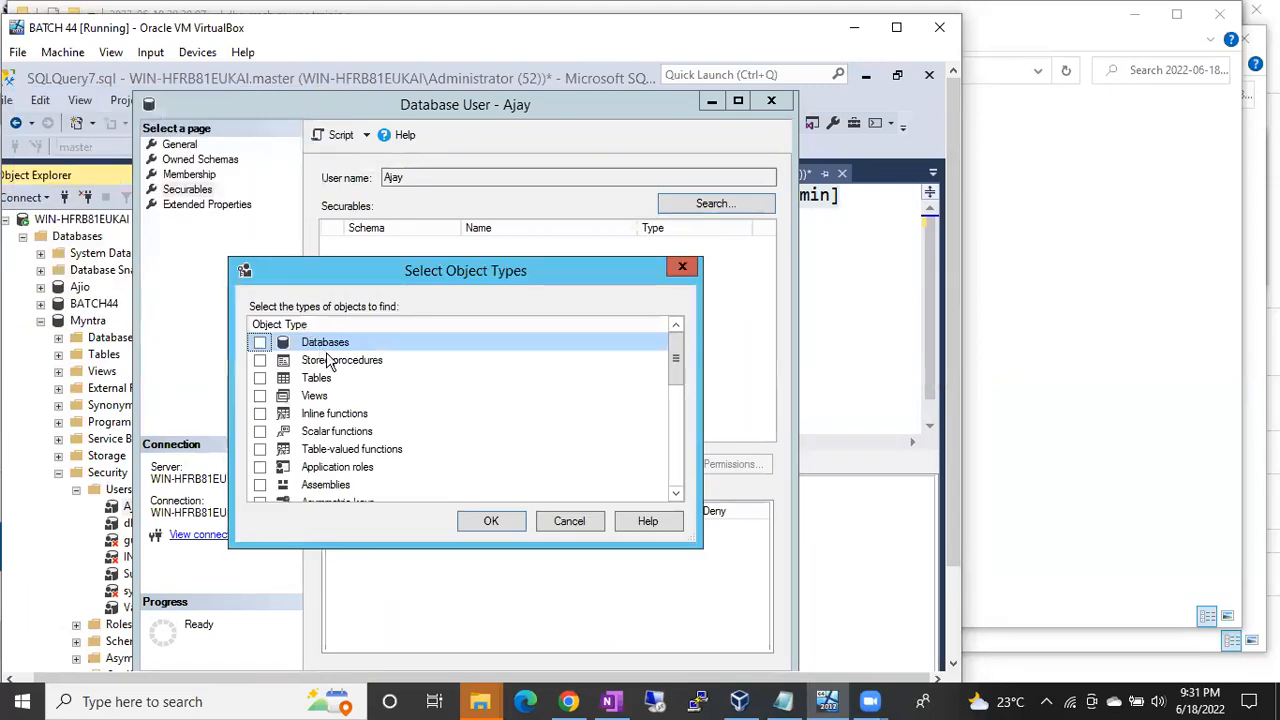
{"action": "left_click", "coordinate": [260, 378]}
{"action": "left_click", "coordinate": [488, 521]}
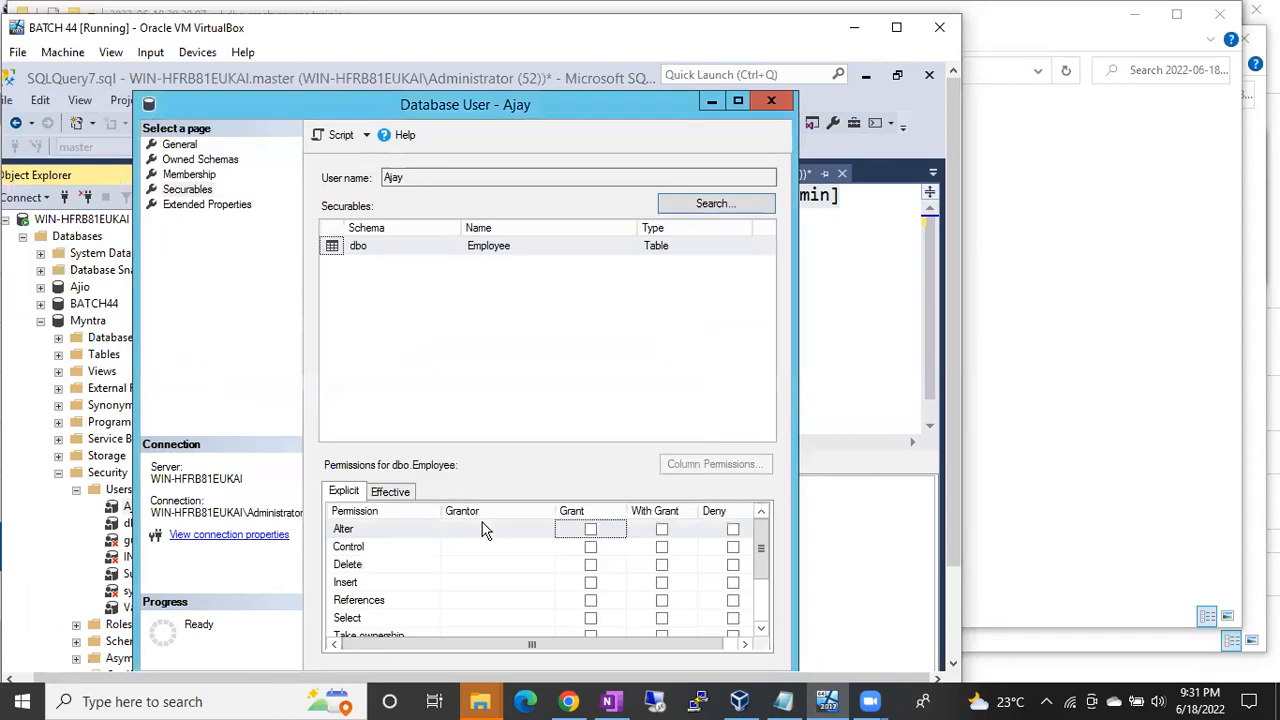
Step: Grant this user Select on dbo.Employee and save its properties
{"action": "left_click", "coordinate": [427, 249]}
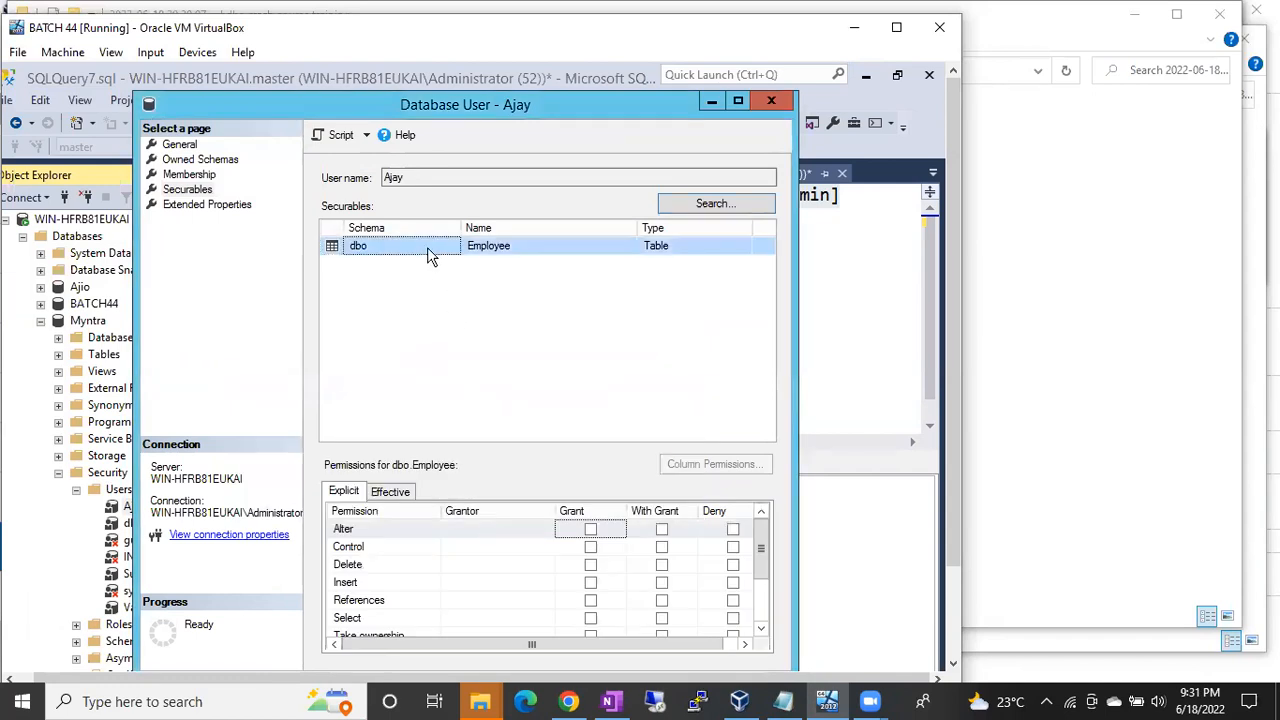
{"action": "left_click", "coordinate": [592, 619]}
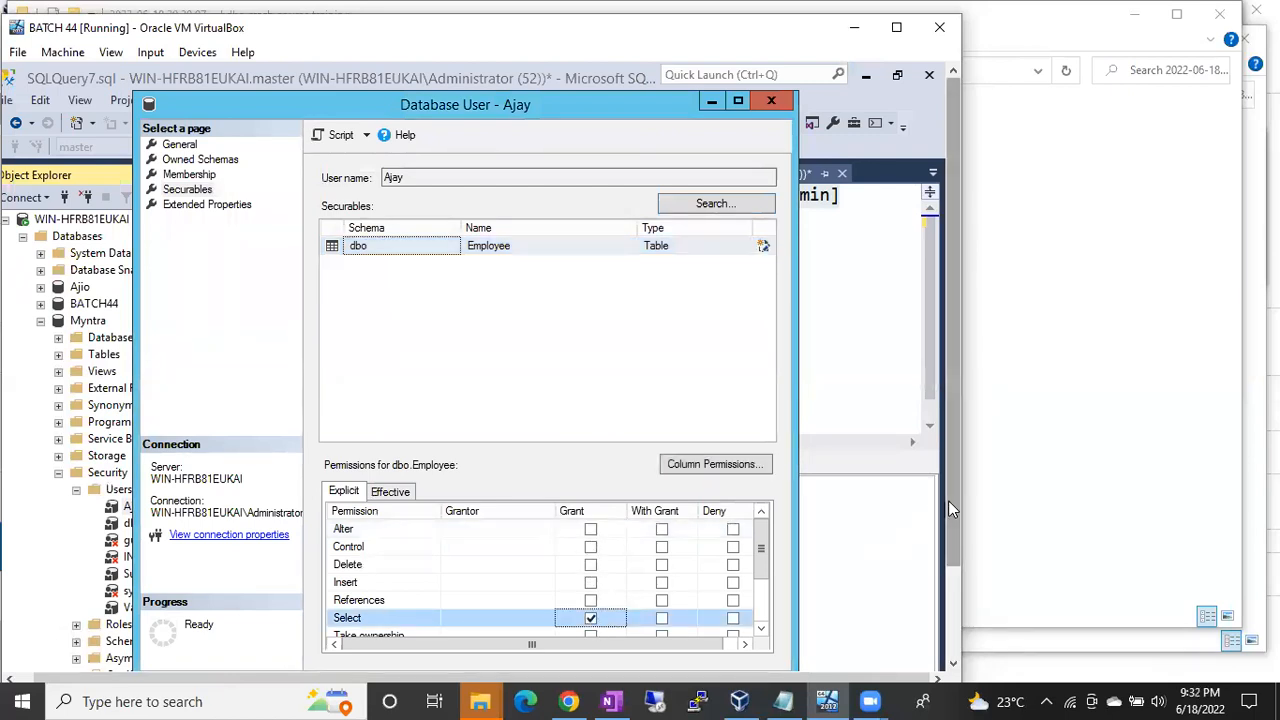
{"action": "left_click_drag", "start_coordinate": [948, 500], "coordinate": [935, 570]}
{"action": "left_click", "coordinate": [667, 615]}
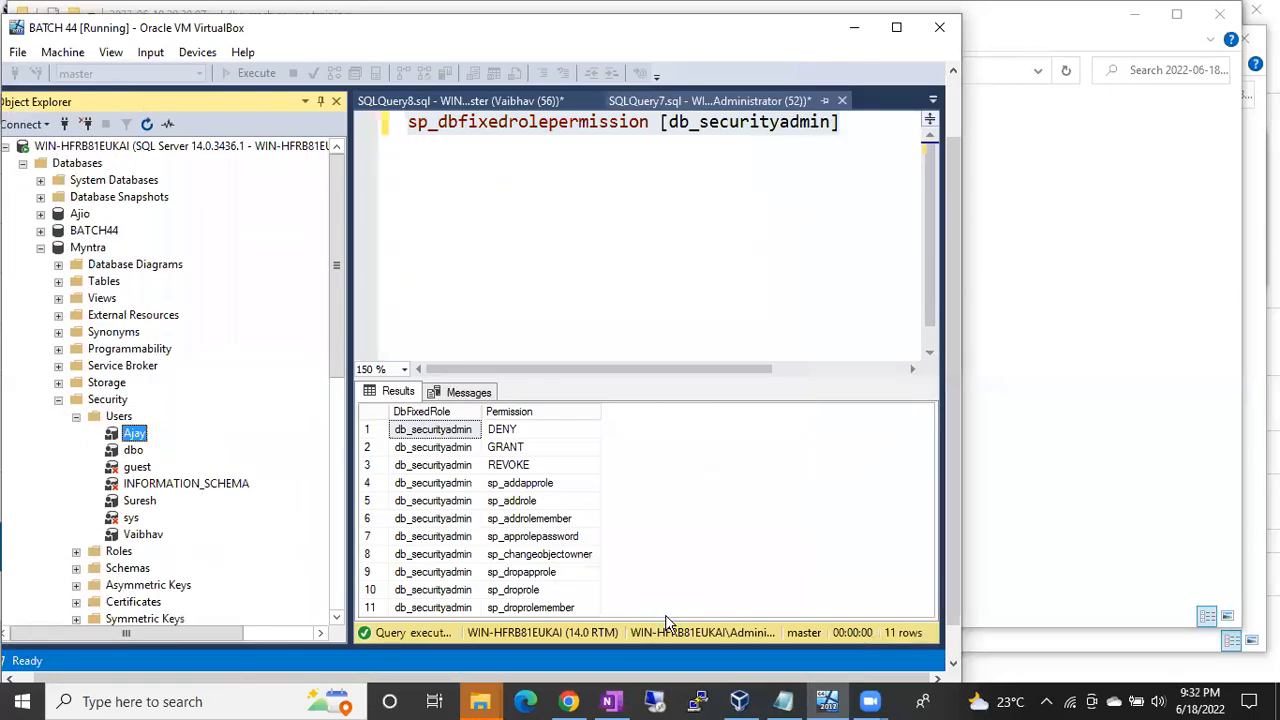